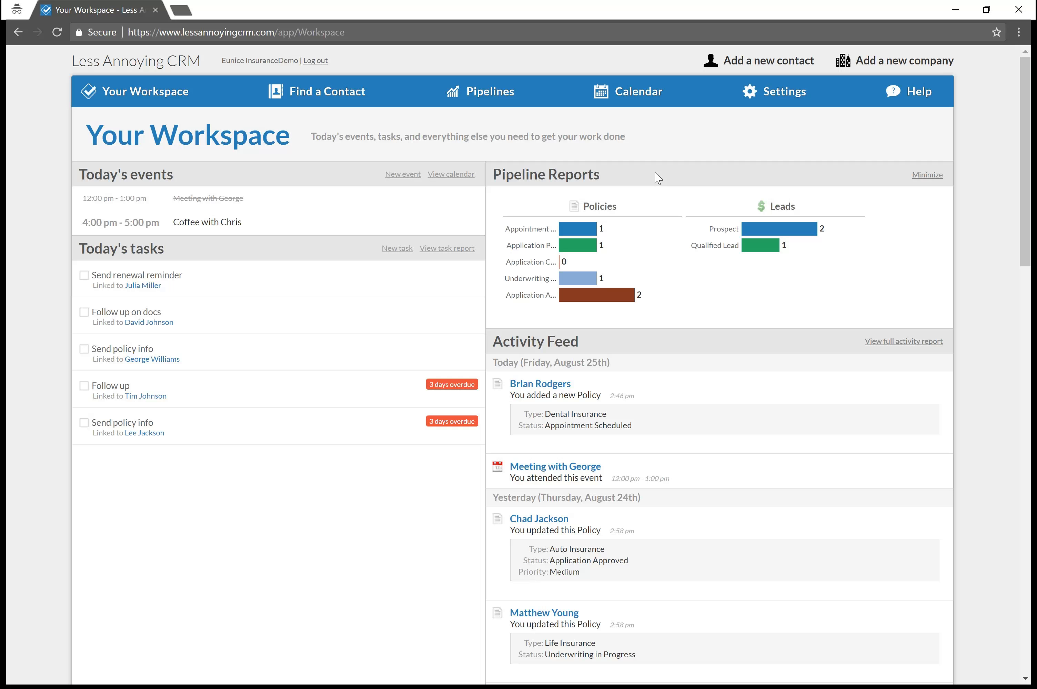
Review the custom fields offered in a blank new contact form, then close the form without creating a contact.
{"action": "left_click", "coordinate": [806, 61]}
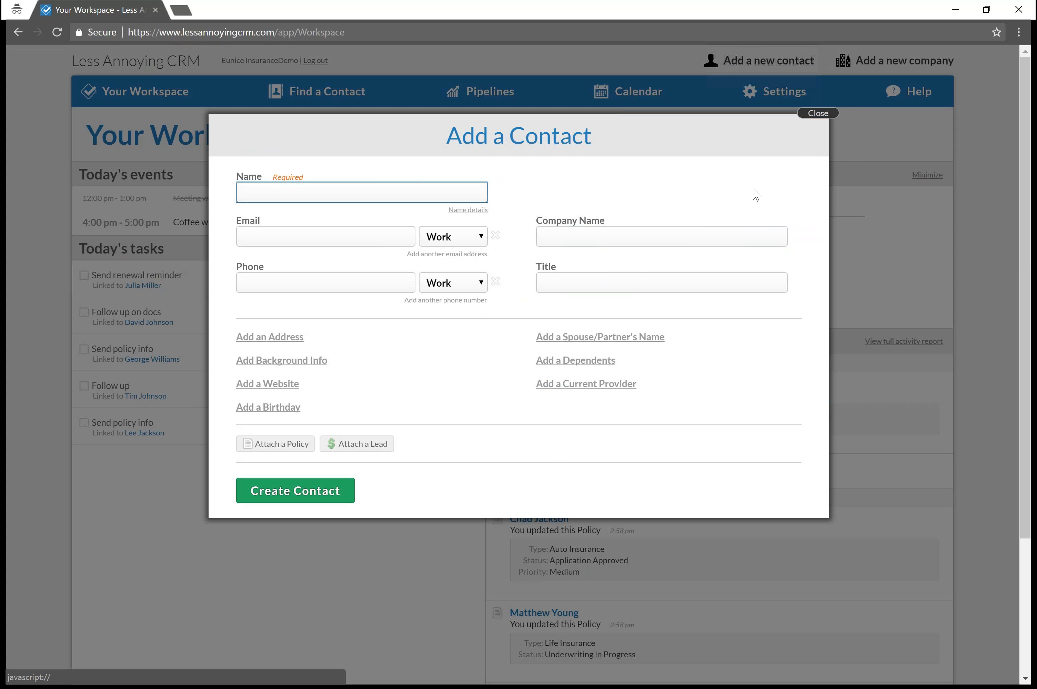
{"action": "left_click", "coordinate": [654, 387]}
{"action": "left_click_drag", "start_coordinate": [654, 387], "coordinate": [543, 344]}
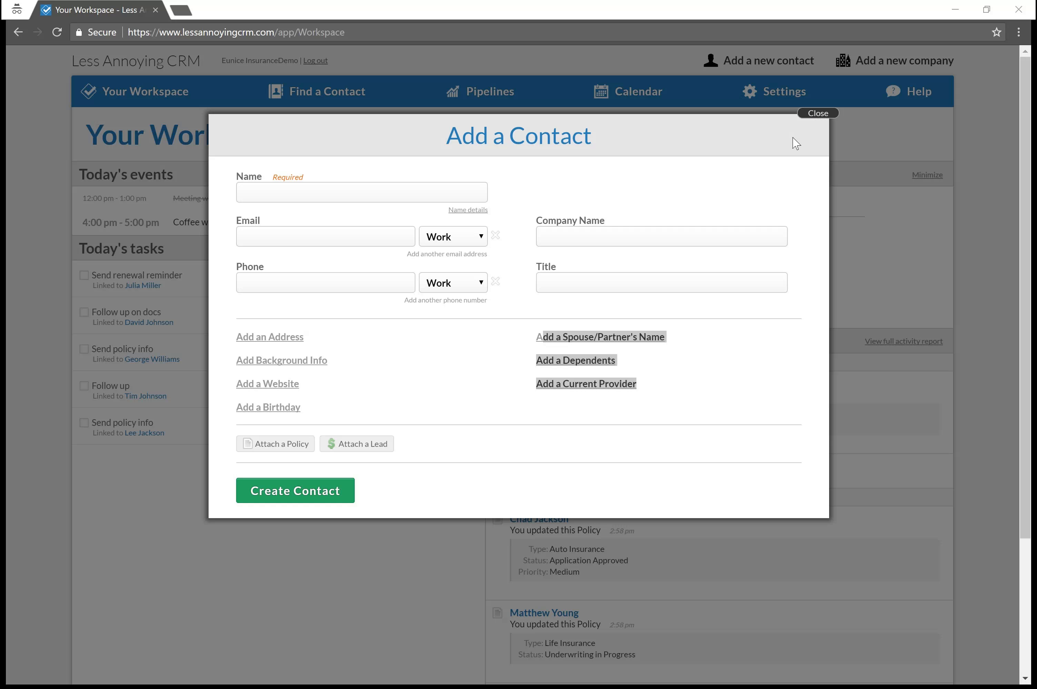
{"action": "left_click", "coordinate": [806, 123]}
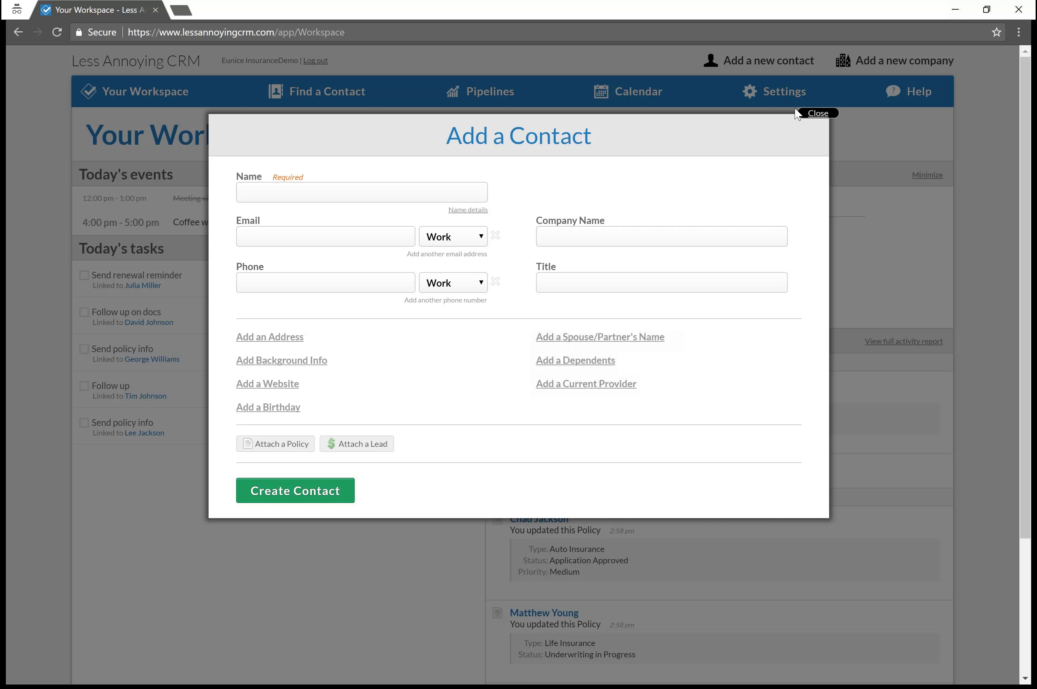
Create a new custom contact field named "Client ID" in the CRM settings.
{"action": "mouse_move", "coordinate": [776, 95]}
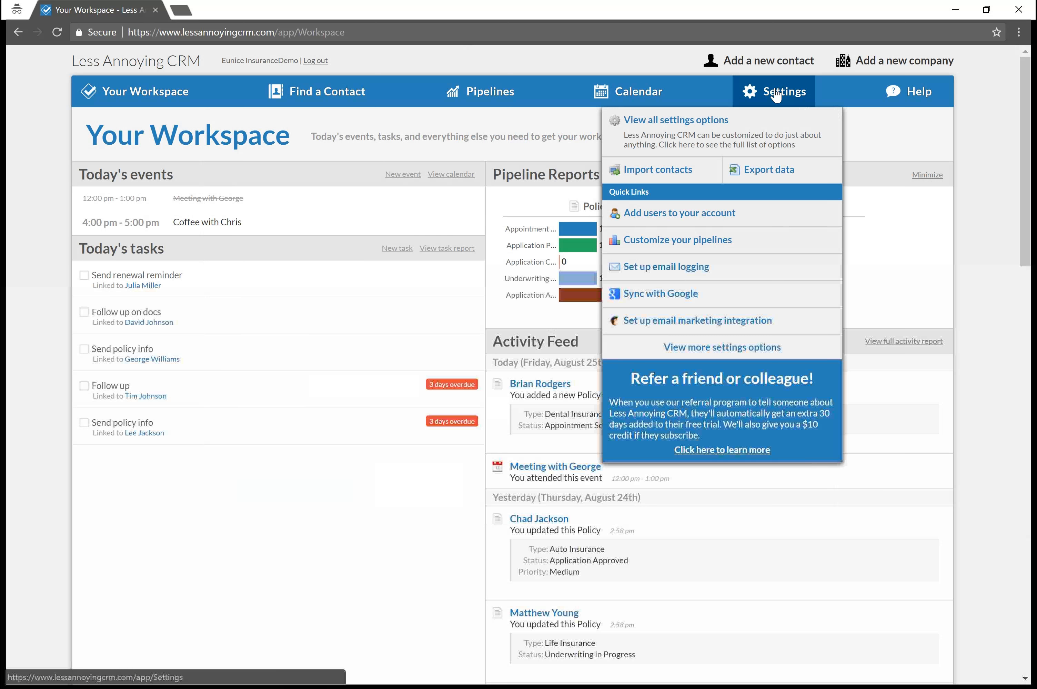
{"action": "left_click", "coordinate": [751, 136]}
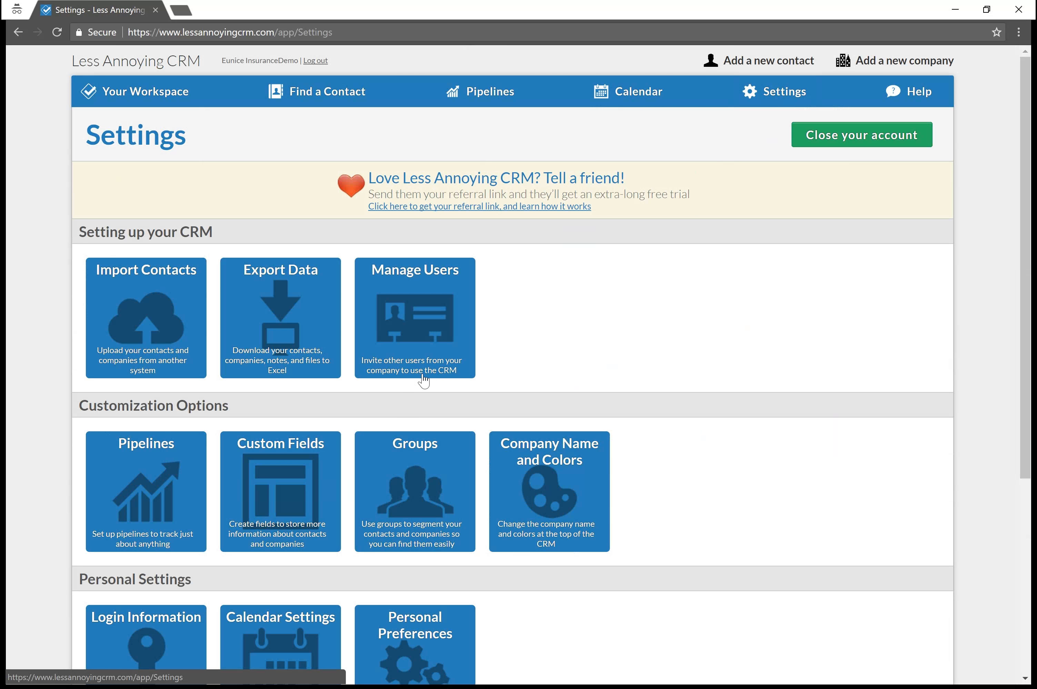
{"action": "left_click", "coordinate": [293, 529]}
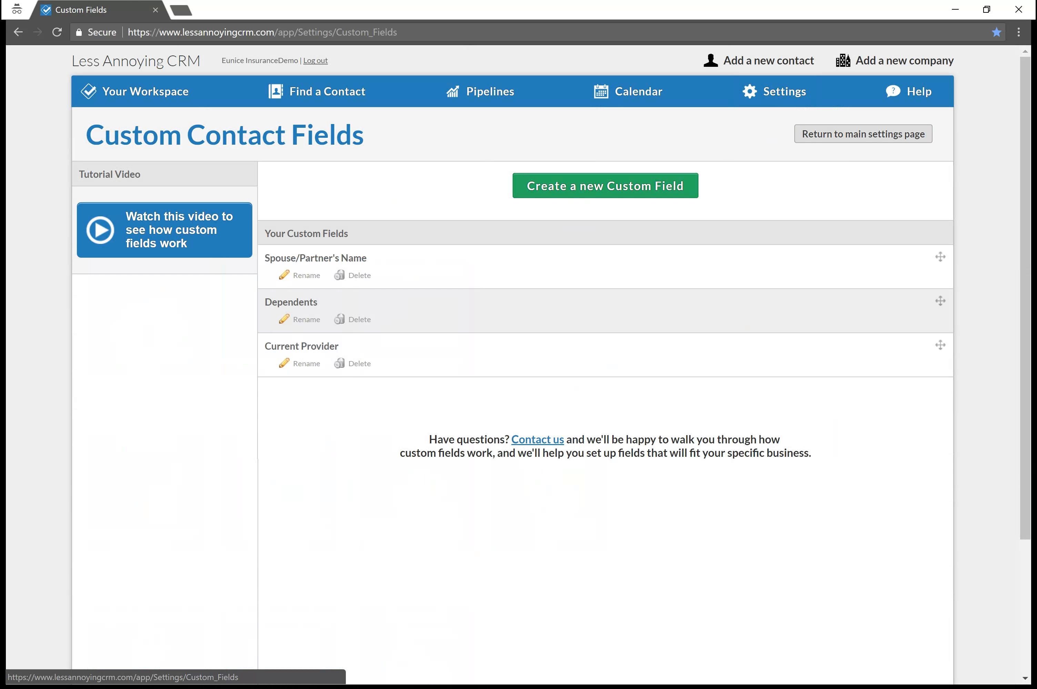
{"action": "left_click", "coordinate": [563, 196]}
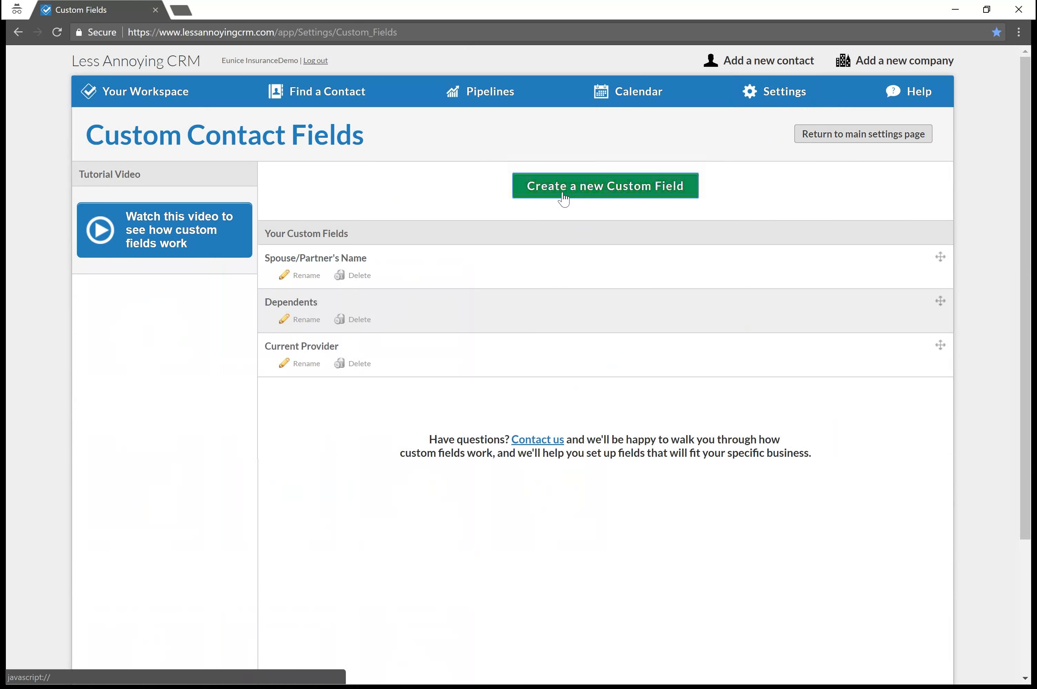
{"action": "type", "text": "Client ID"}
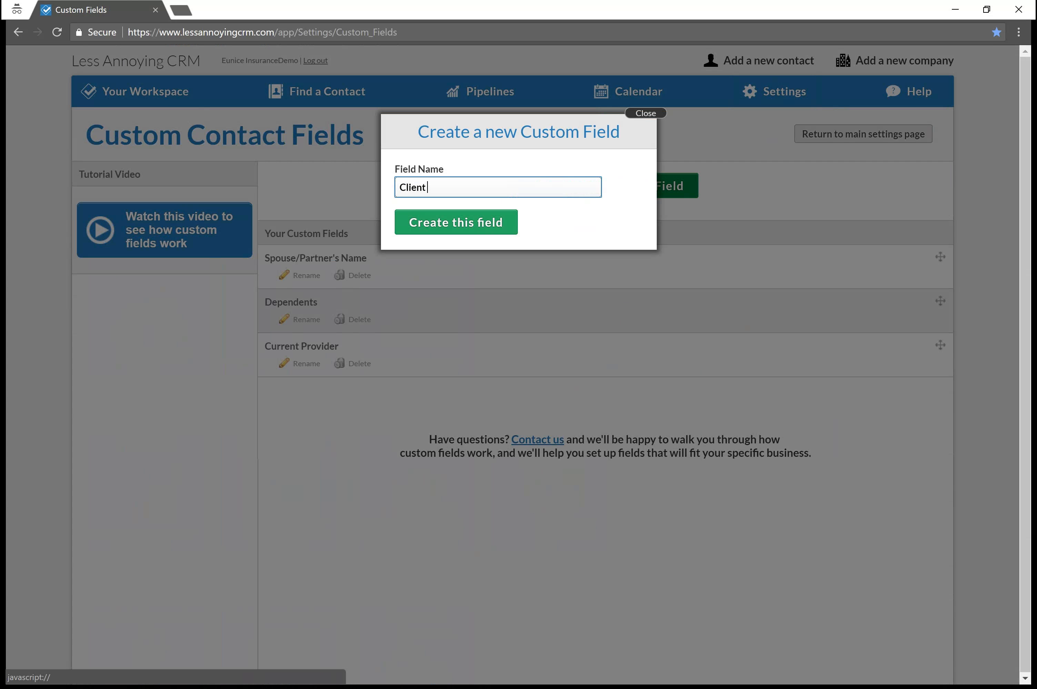
{"action": "left_click", "coordinate": [509, 224]}
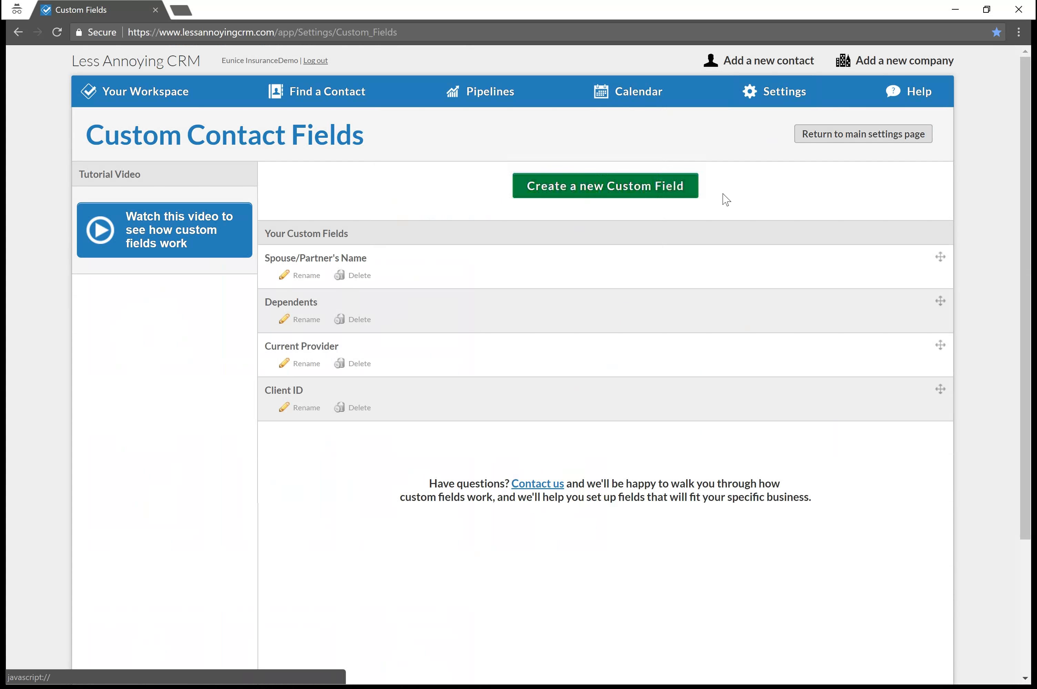
Check the Client ID field in a blank new contact form and close the form without creating a contact.
{"action": "left_click", "coordinate": [777, 62]}
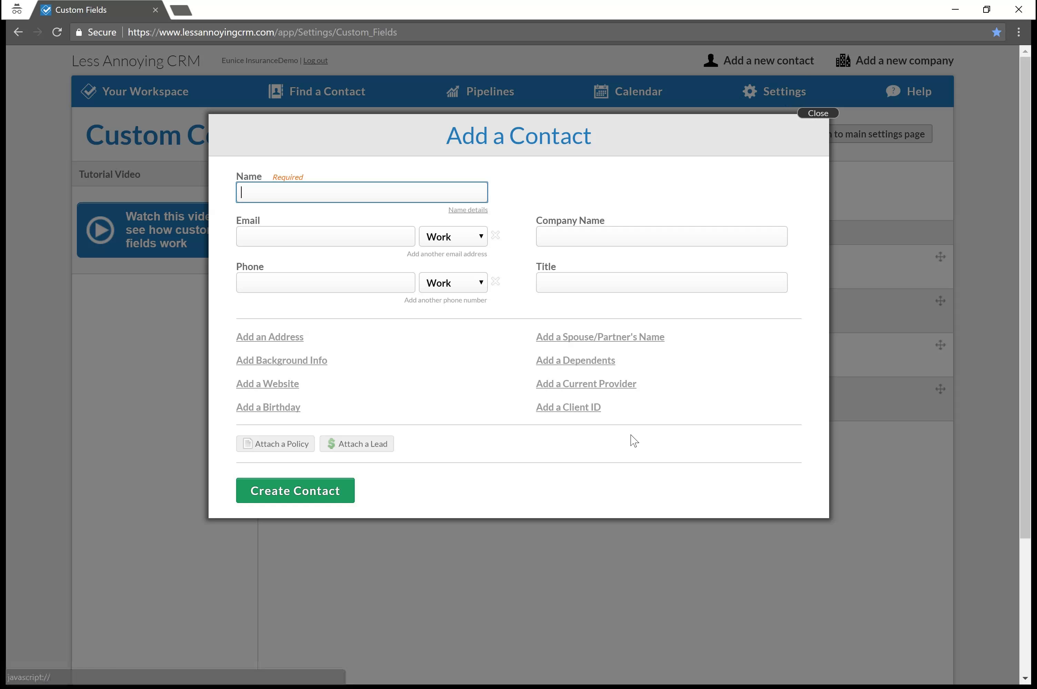
{"action": "left_click_drag", "start_coordinate": [627, 413], "coordinate": [549, 407]}
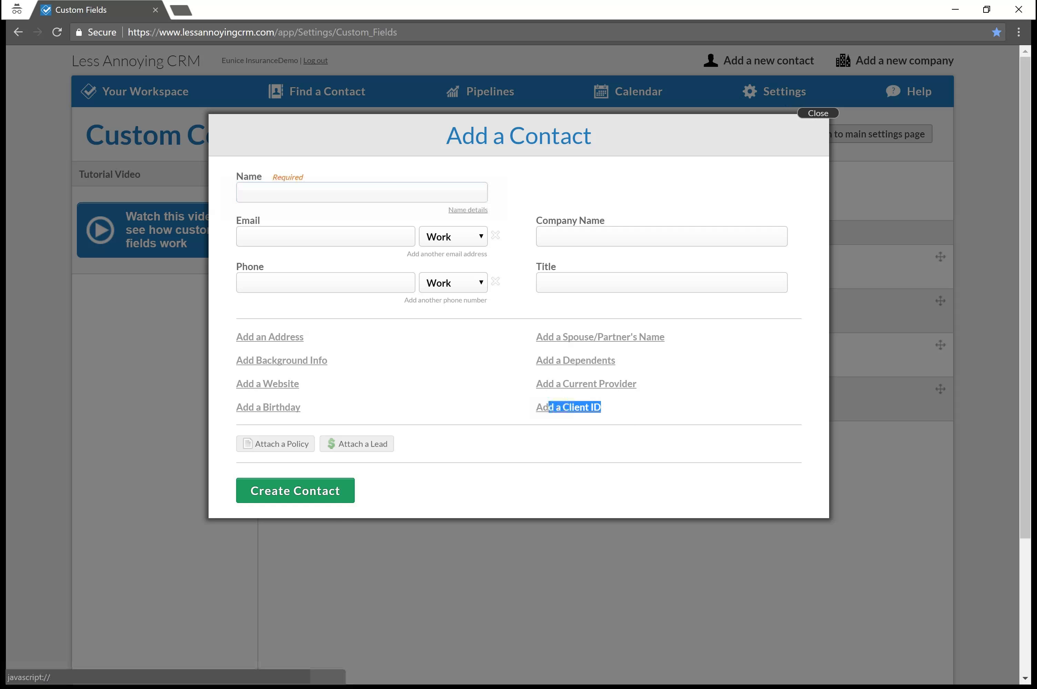
{"action": "left_click", "coordinate": [555, 414]}
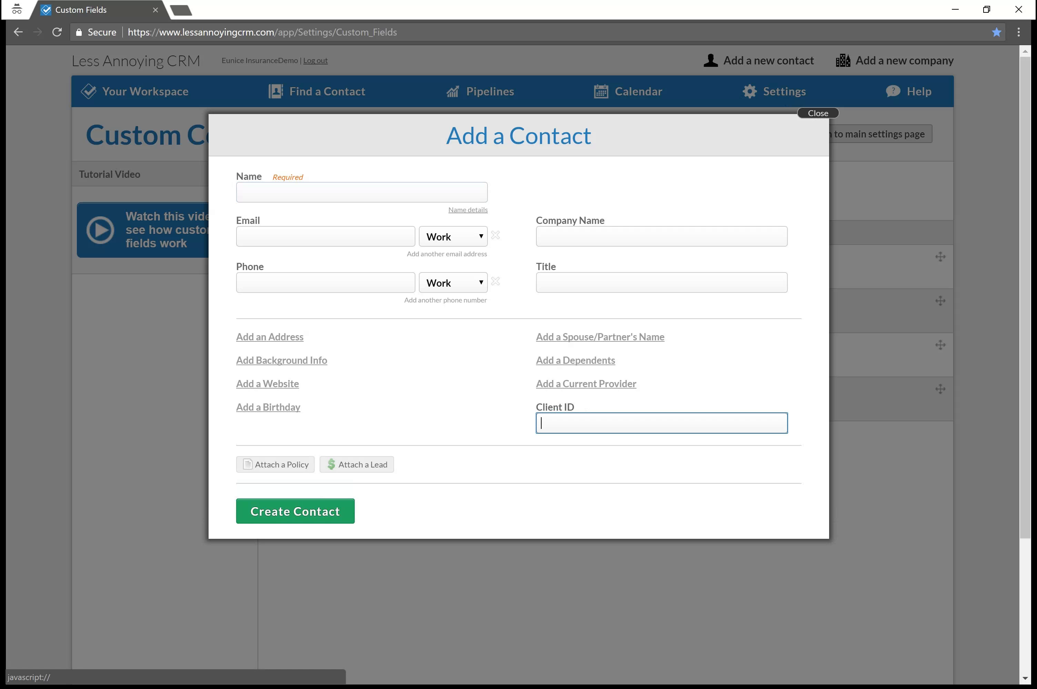
{"action": "left_click", "coordinate": [164, 332]}
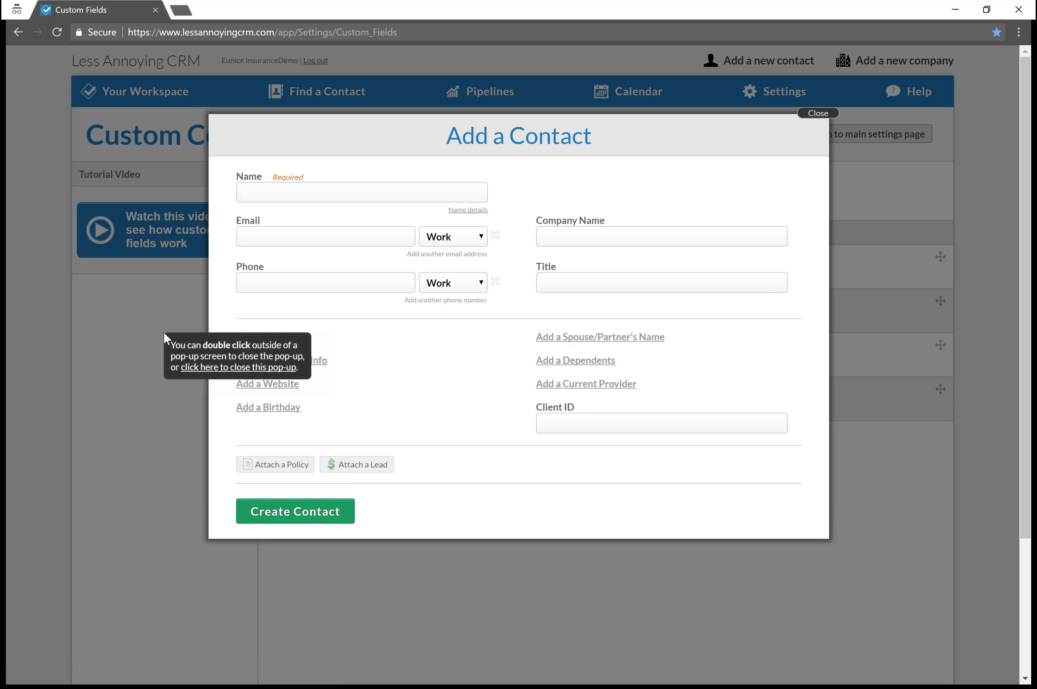
{"action": "double_click", "coordinate": [159, 310]}
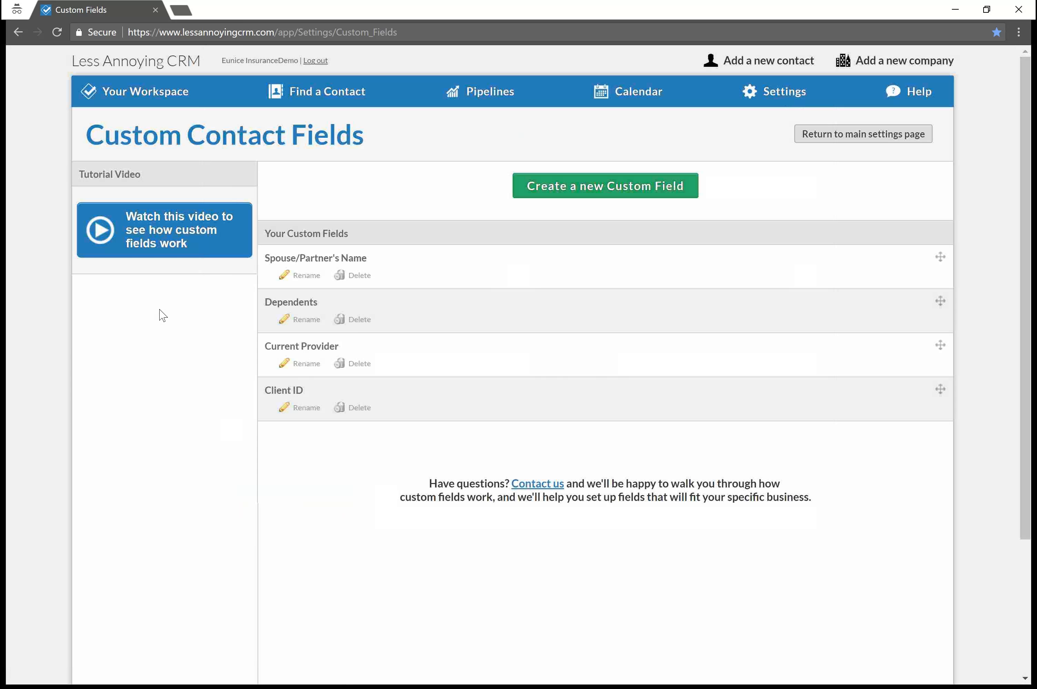
Return to the workspace and look over the Pipeline Reports section.
{"action": "left_click", "coordinate": [156, 93]}
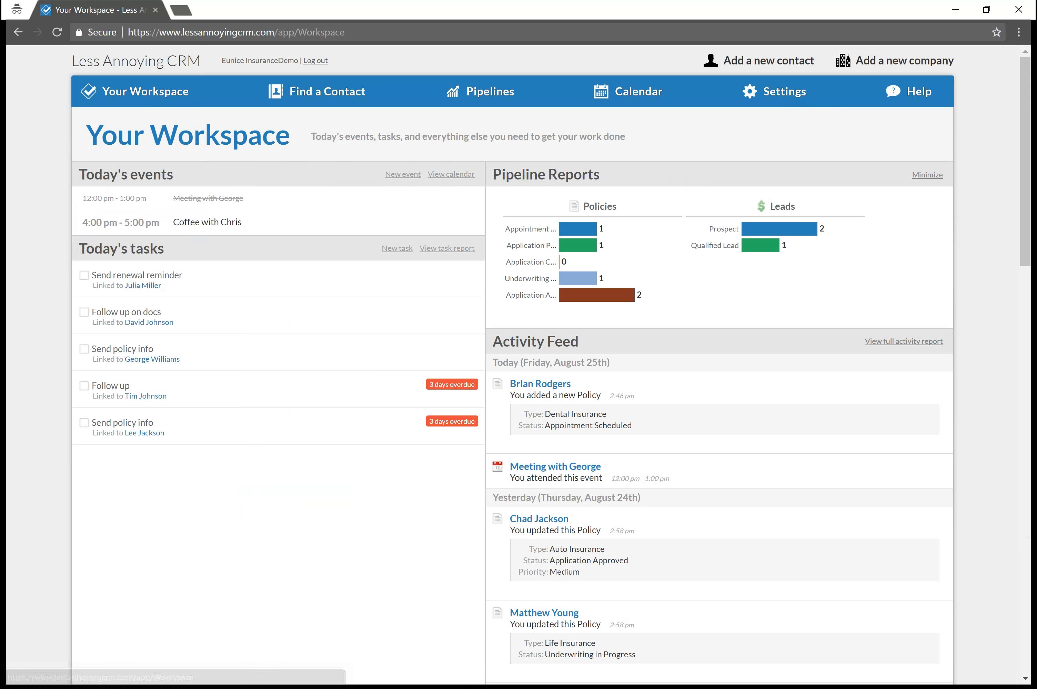
{"action": "left_click_drag", "start_coordinate": [493, 175], "coordinate": [611, 181]}
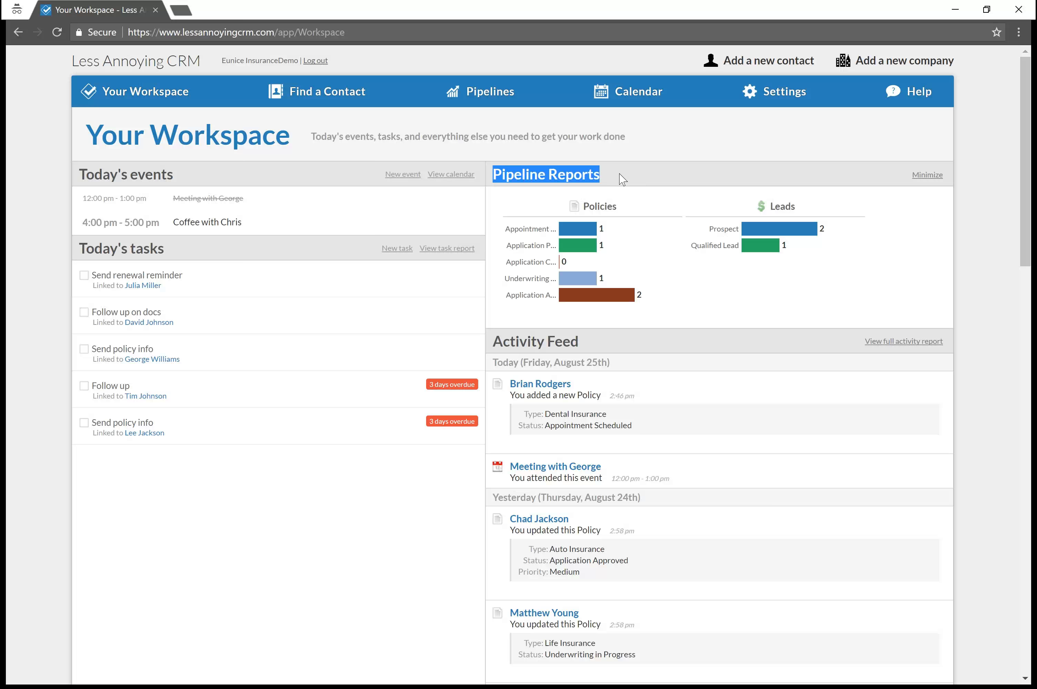
{"action": "left_click", "coordinate": [623, 178]}
Add an active status named "Policy Issued" to the Policy pipeline.
{"action": "mouse_move", "coordinate": [771, 106]}
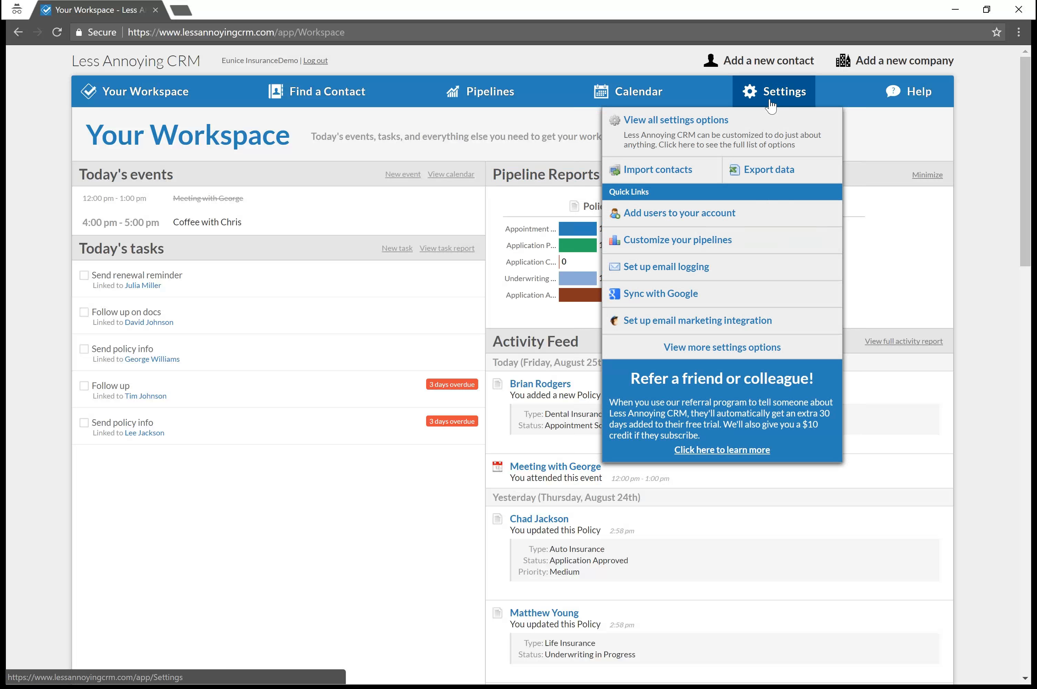
{"action": "left_click", "coordinate": [743, 252]}
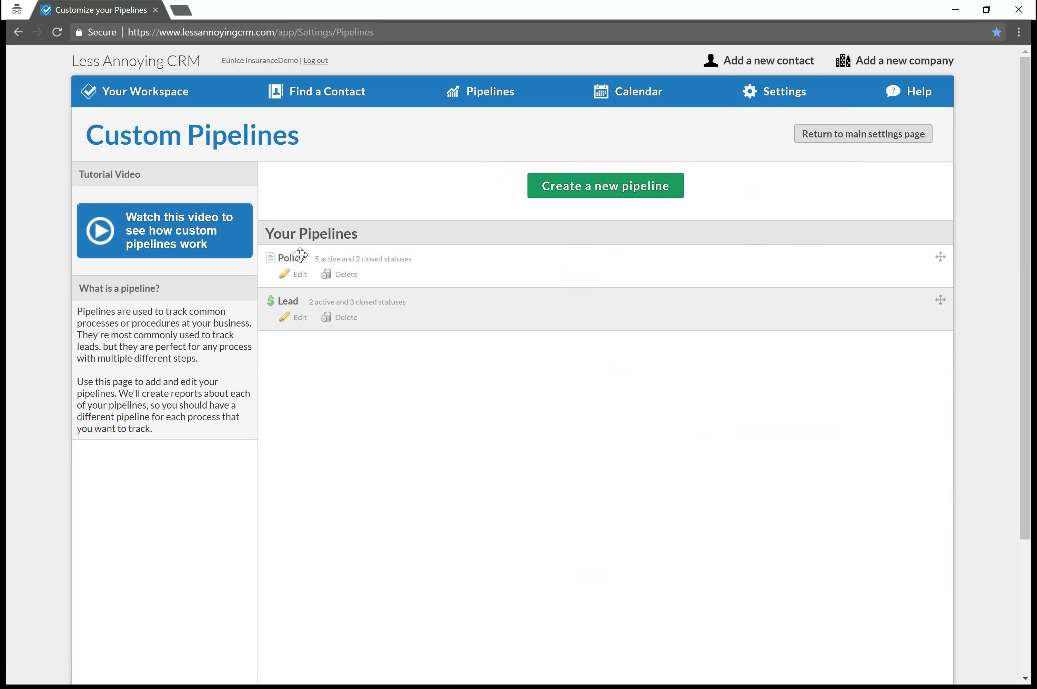
{"action": "left_click", "coordinate": [299, 276]}
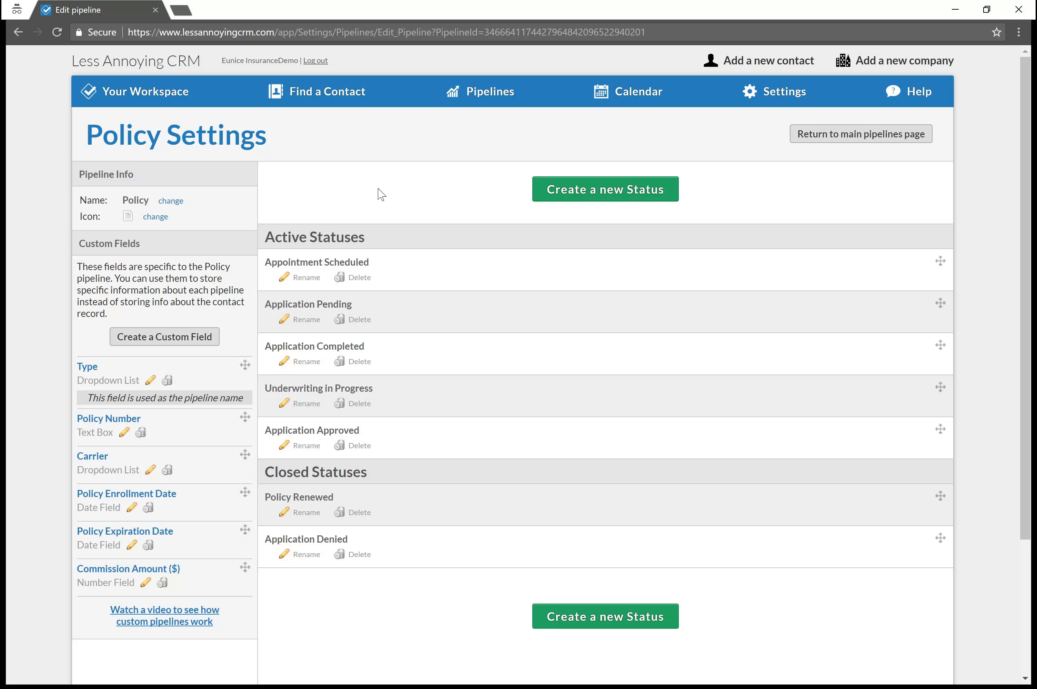
{"action": "left_click", "coordinate": [585, 199]}
{"action": "type", "text": "Policy Issued"}
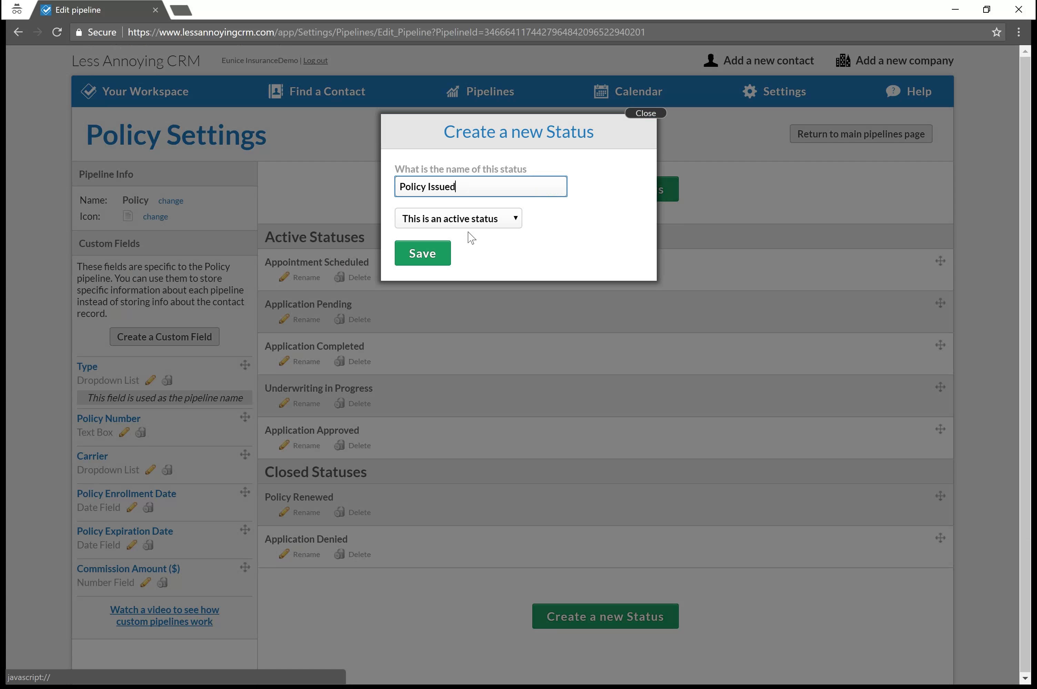
{"action": "left_click", "coordinate": [423, 252]}
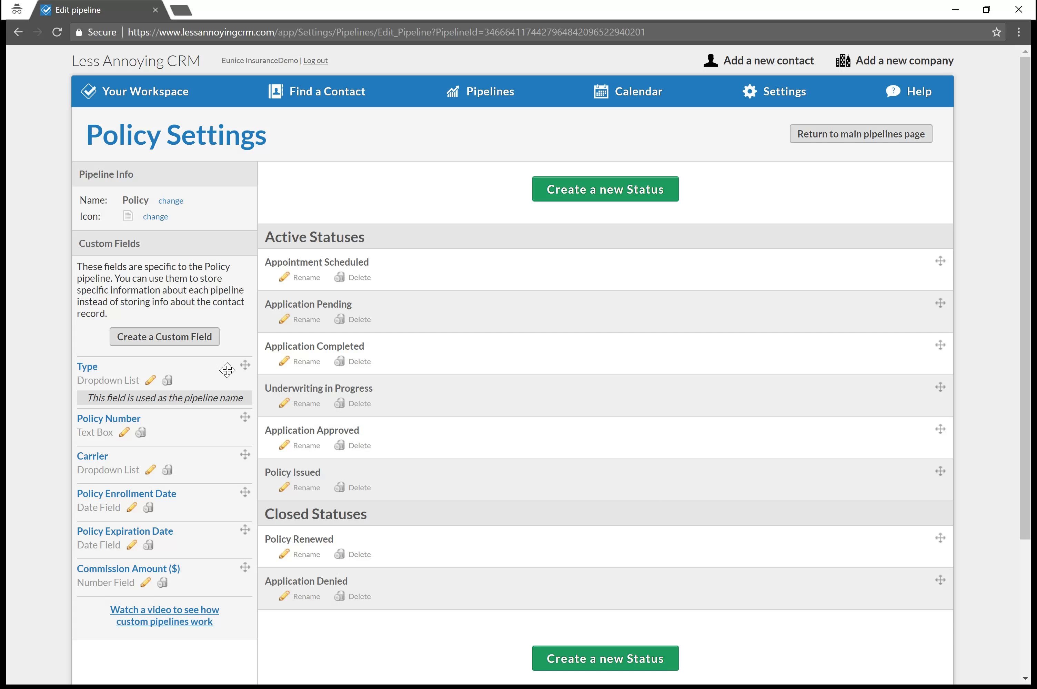
Set the Policy pipeline's Carrier dropdown options to United, Anthem BlueCross/BlueShield and Cigna, and save the field.
{"action": "left_click_drag", "start_coordinate": [78, 243], "coordinate": [153, 249]}
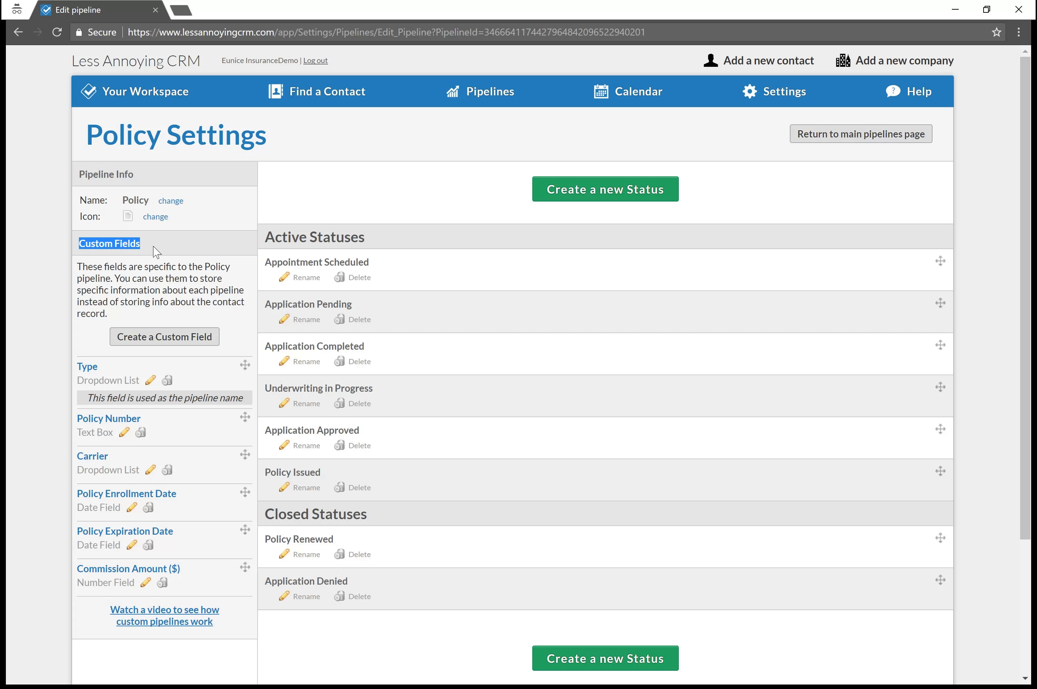
{"action": "left_click", "coordinate": [156, 252]}
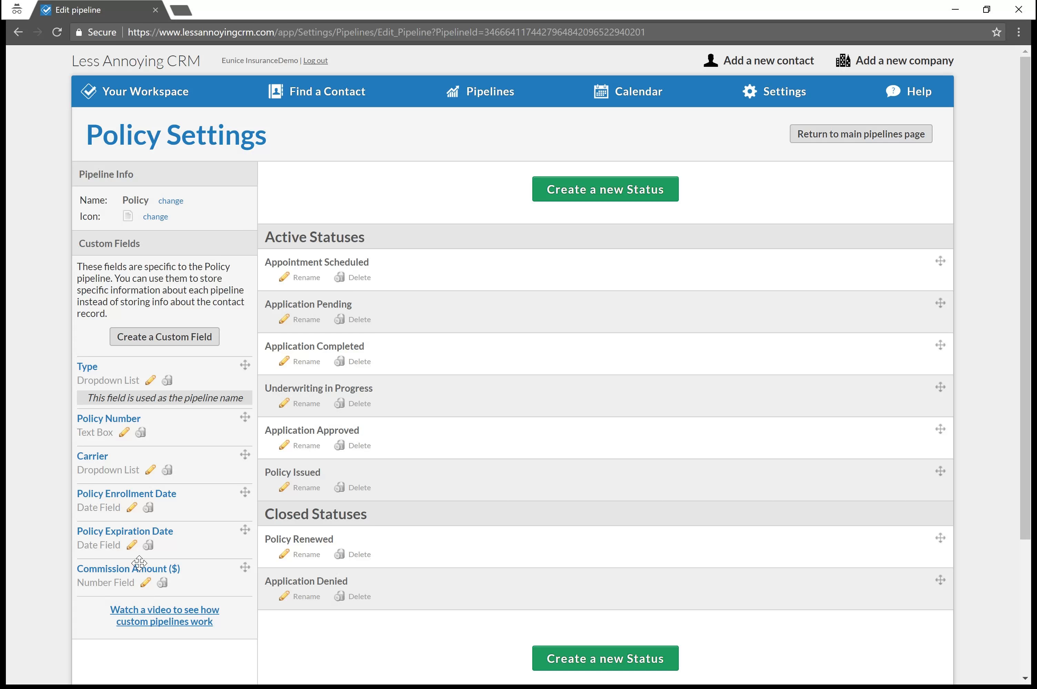
{"action": "left_click", "coordinate": [150, 470]}
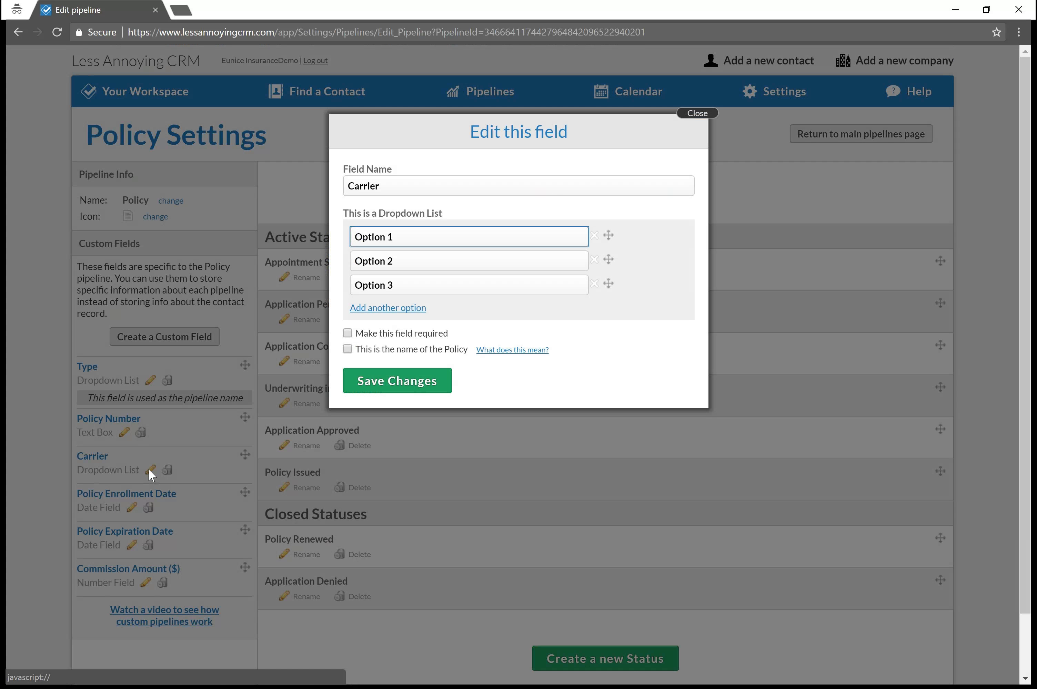
{"action": "key", "text": "ctrl+a"}
{"action": "type", "text": "United"}
{"action": "key", "text": "Tab"}
{"action": "key", "text": "ctrl+a"}
{"action": "type", "text": "Anthem BlueCross/B"}
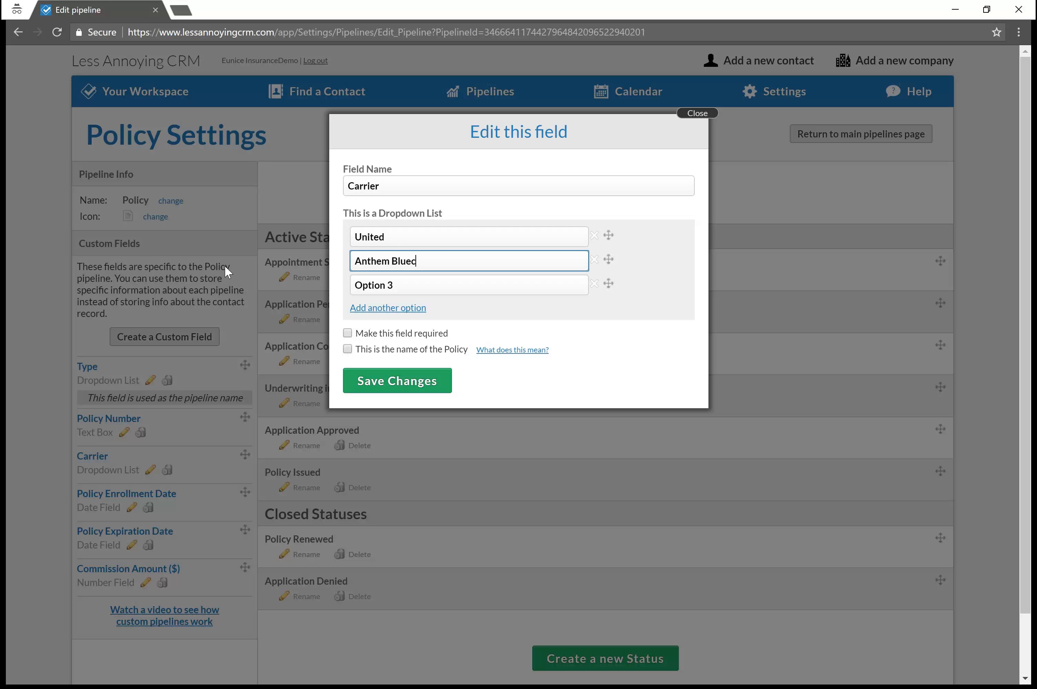
{"action": "type", "text": "lueShield"}
{"action": "key", "text": "Tab"}
{"action": "type", "text": "Cigna"}
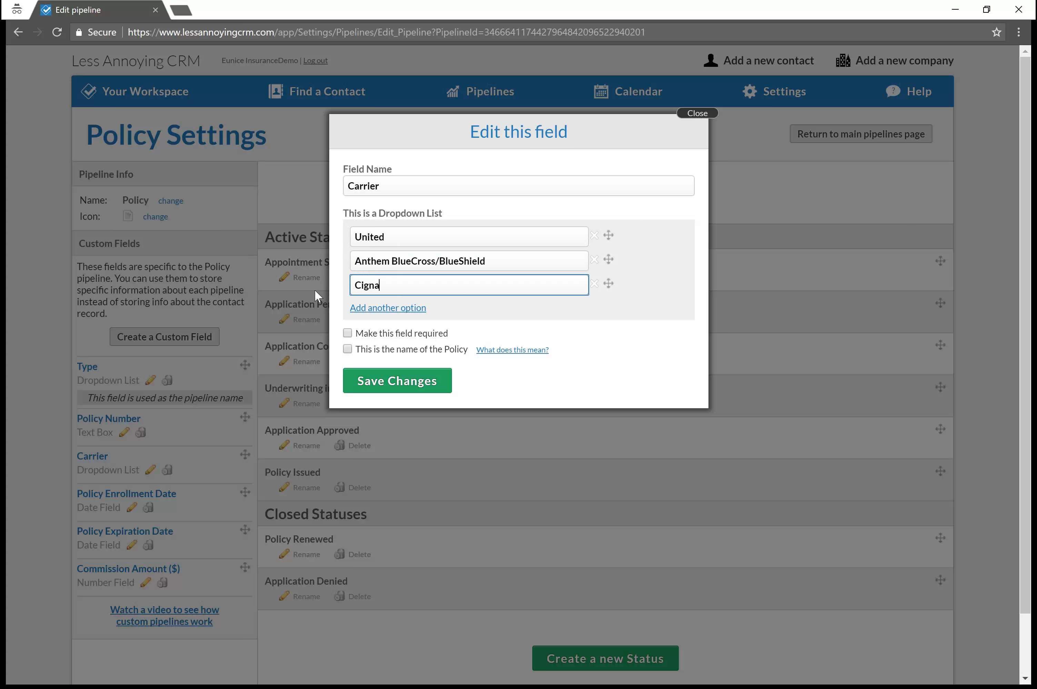
{"action": "left_click", "coordinate": [389, 382]}
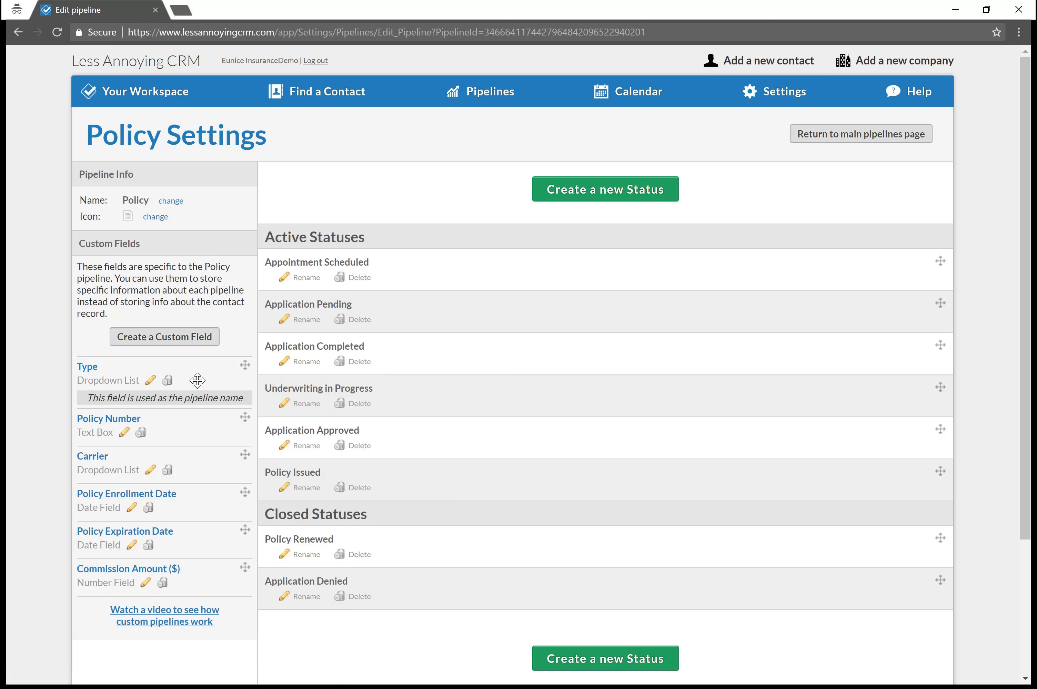
Replace Auto Insurance with Annuities as the first option in the Policy pipeline's Type dropdown and save the field.
{"action": "left_click", "coordinate": [150, 381]}
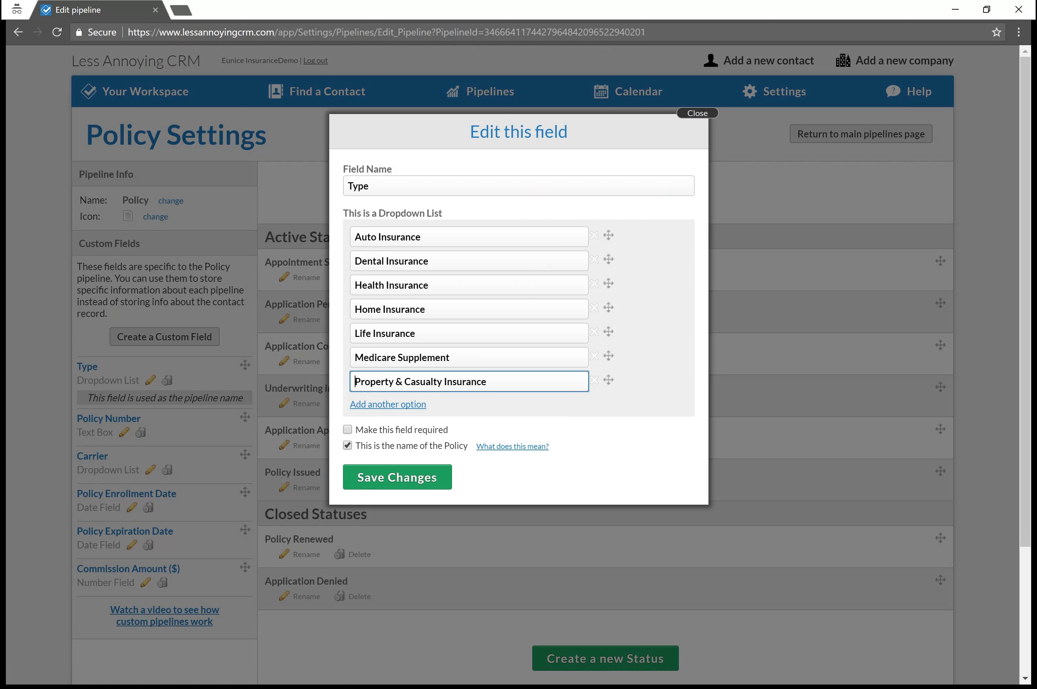
{"action": "left_click", "coordinate": [606, 279]}
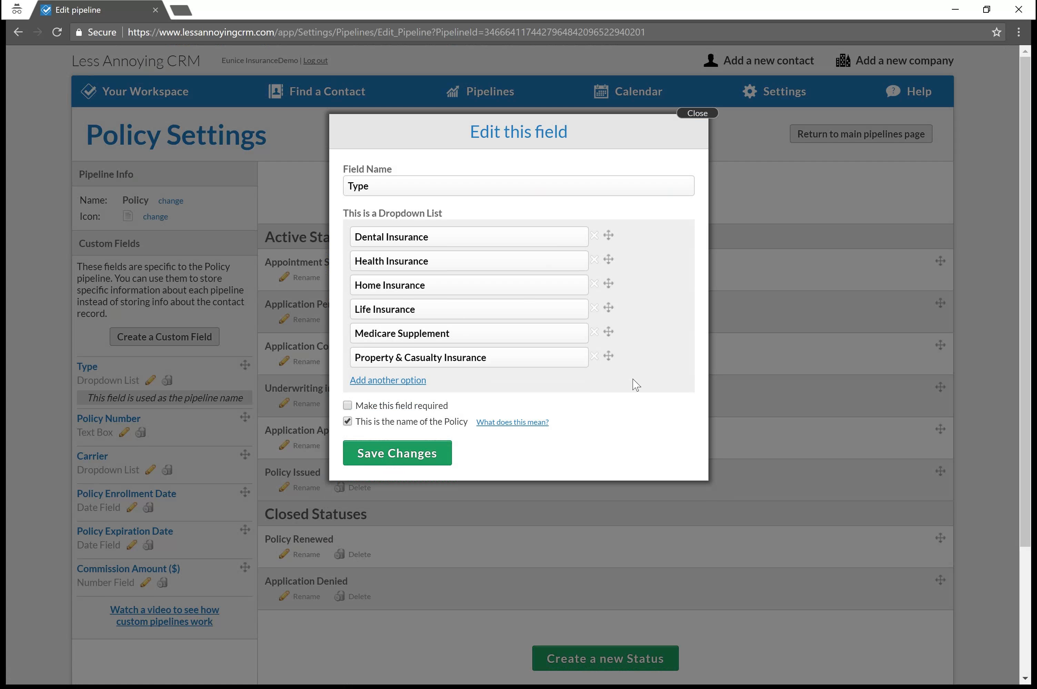
{"action": "left_click", "coordinate": [364, 381]}
{"action": "type", "text": "Annuities"}
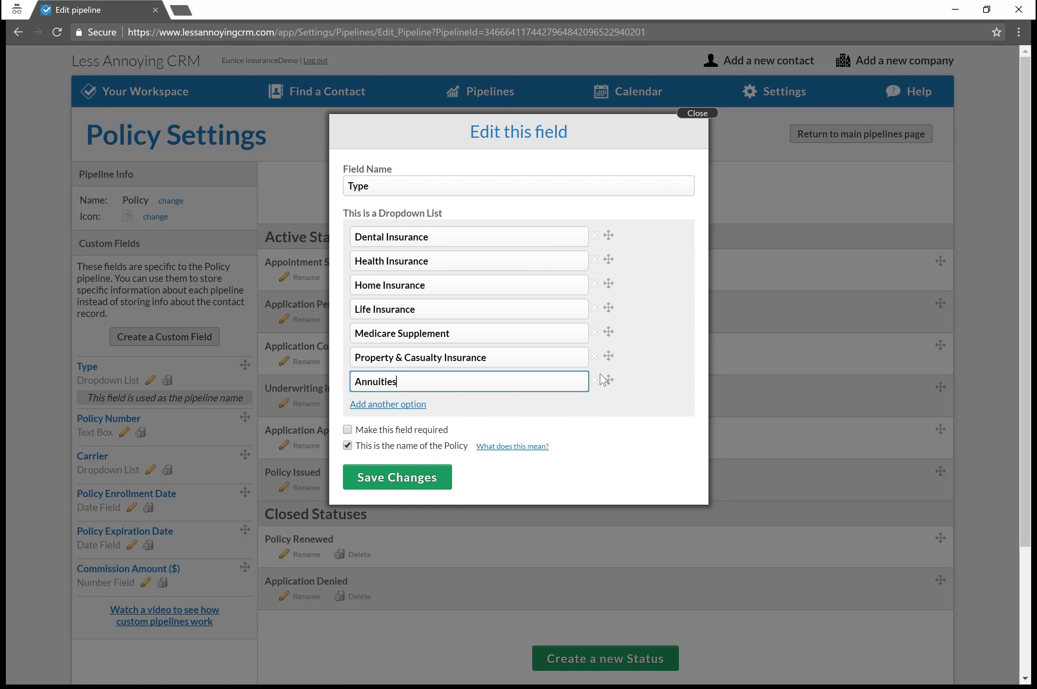
{"action": "left_click_drag", "start_coordinate": [610, 381], "coordinate": [610, 263]}
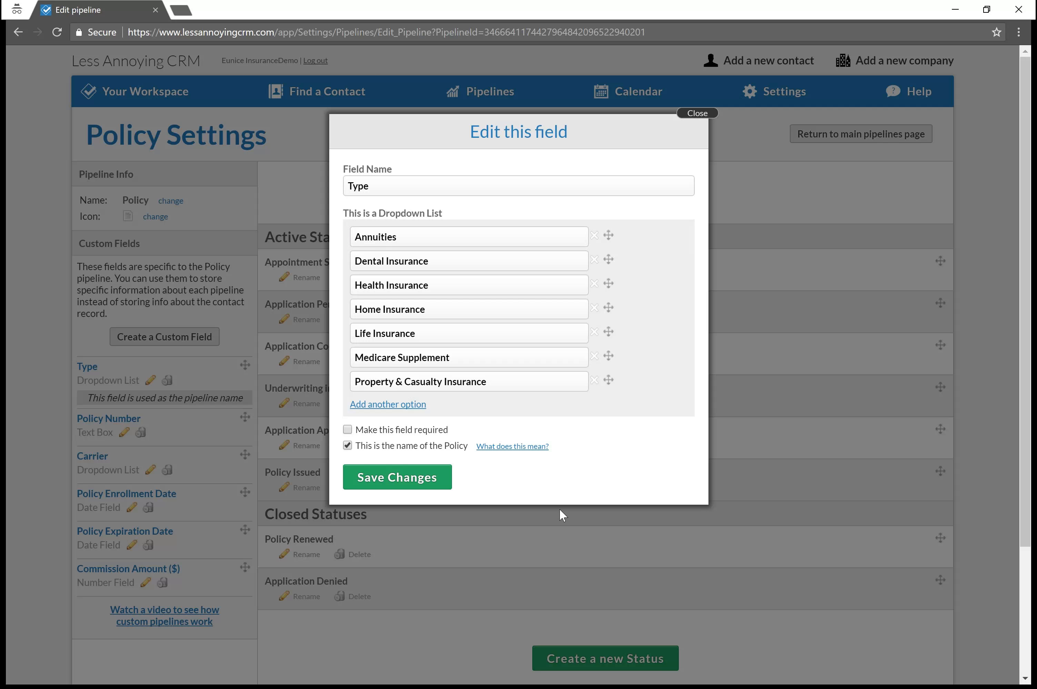
{"action": "left_click", "coordinate": [424, 485]}
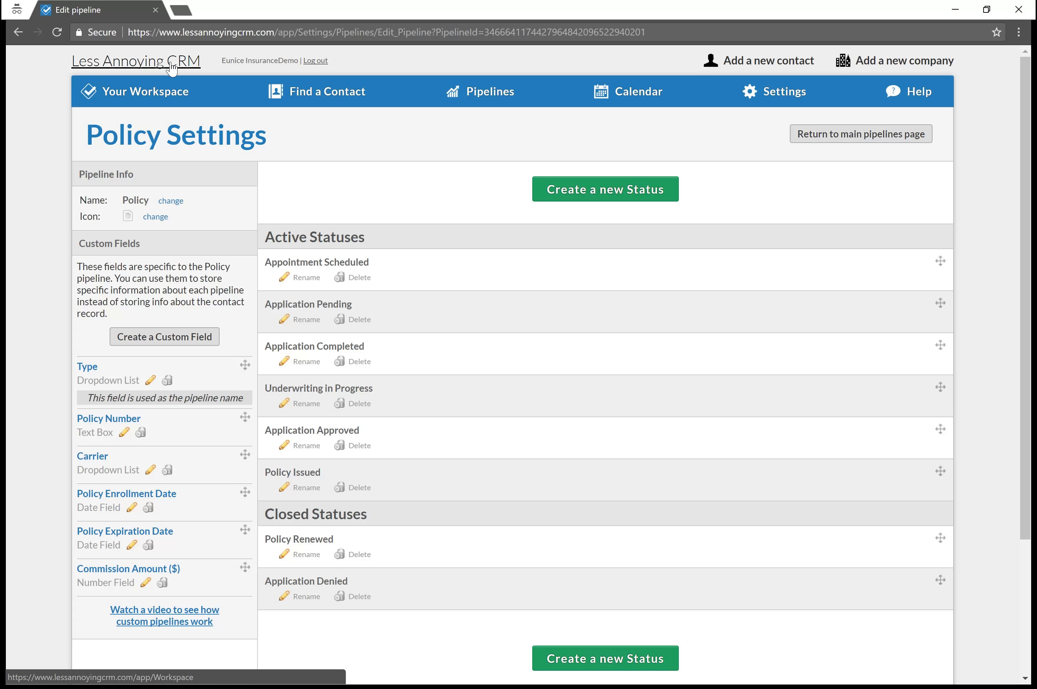
Set the company name shown at the top of the CRM to "ABC Insurance" and save the style settings.
{"action": "mouse_move", "coordinate": [755, 106]}
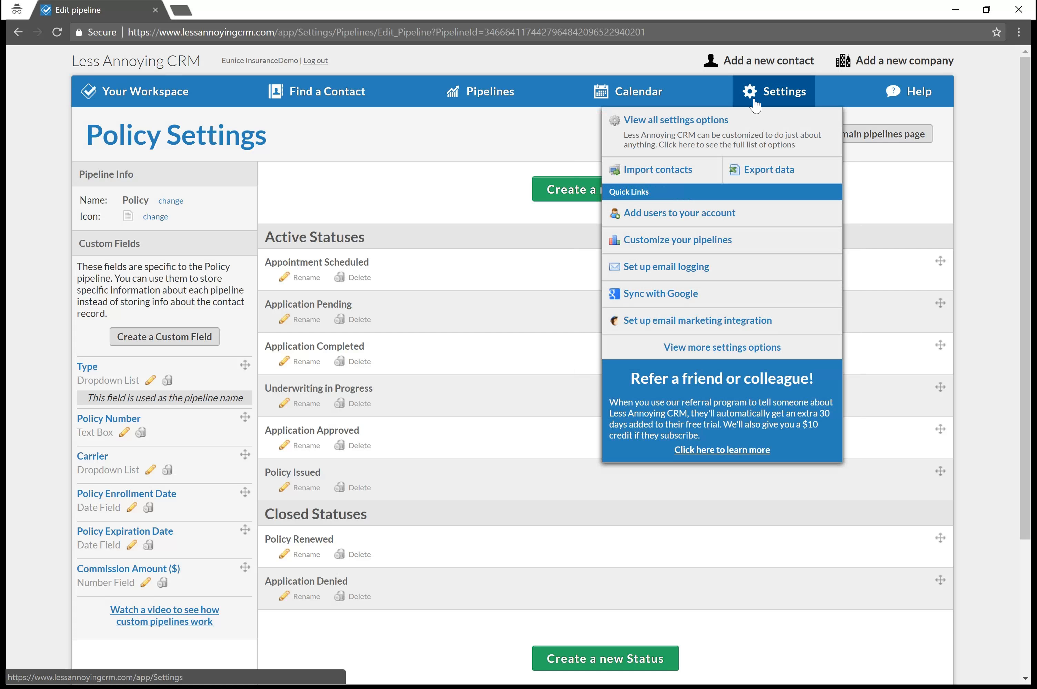
{"action": "left_click", "coordinate": [751, 142]}
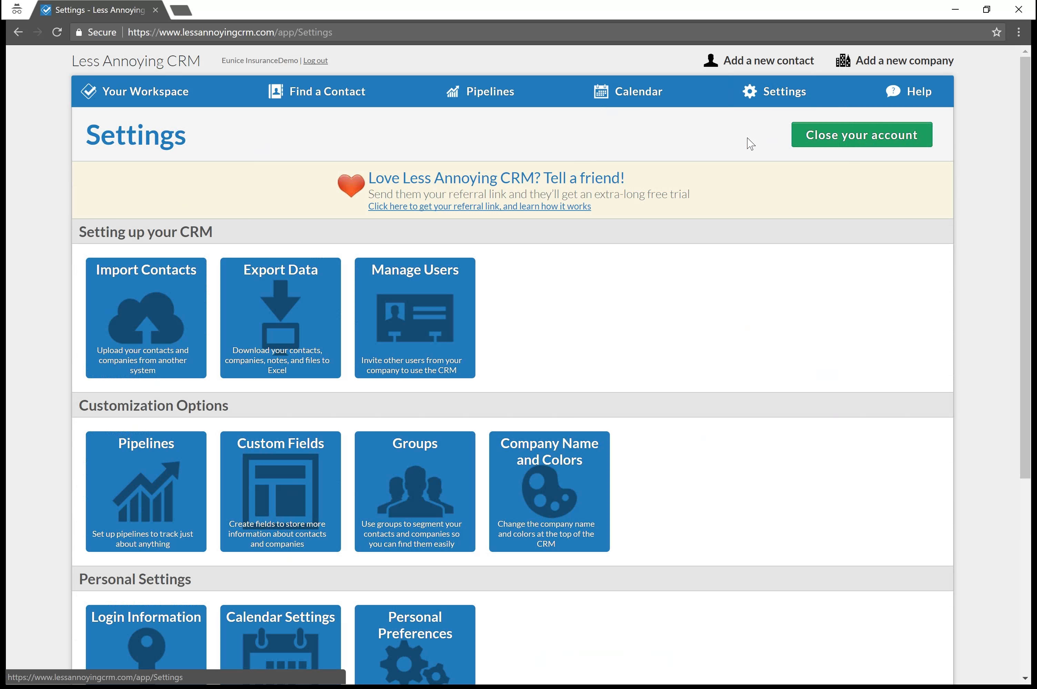
{"action": "left_click", "coordinate": [563, 484]}
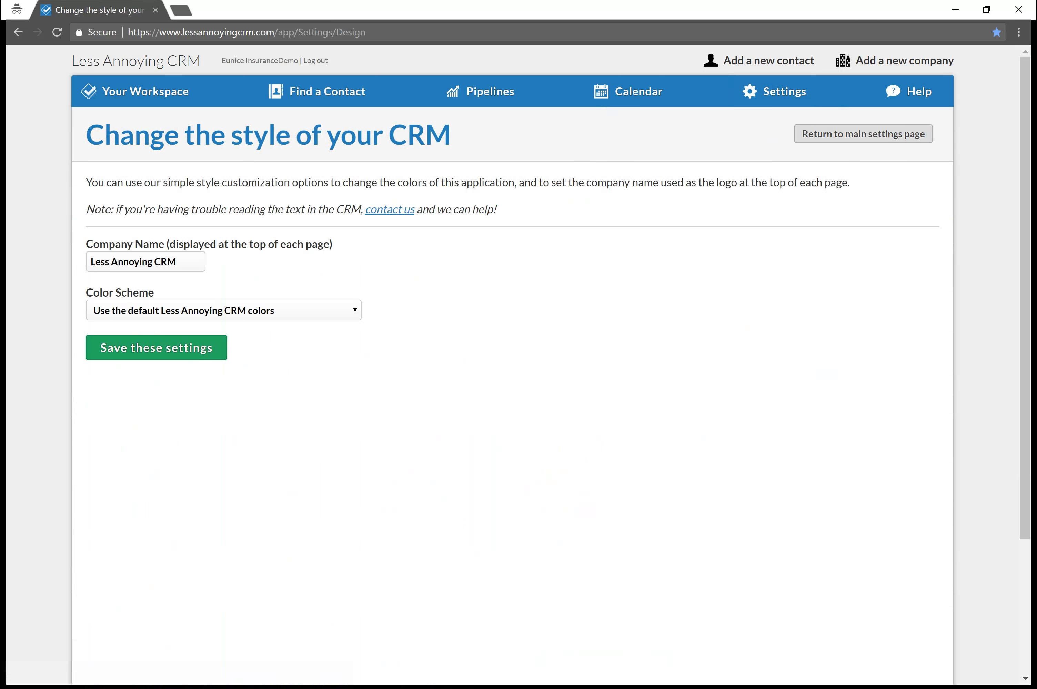
{"action": "type", "text": "ABC Insuance"}
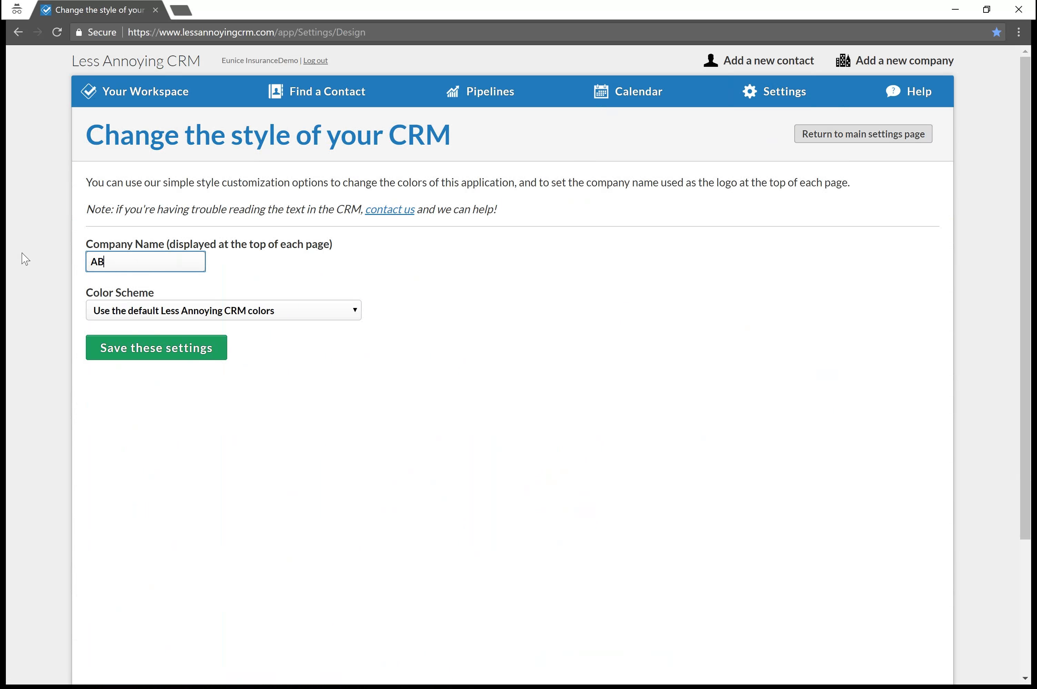
{"action": "key", "text": "BackSpace"}
{"action": "key", "text": "BackSpace"}
{"action": "key", "text": "BackSpace"}
{"action": "key", "text": "BackSpace"}
{"action": "key", "text": "BackSpace"}
{"action": "type", "text": "urance"}
{"action": "left_click", "coordinate": [158, 351]}
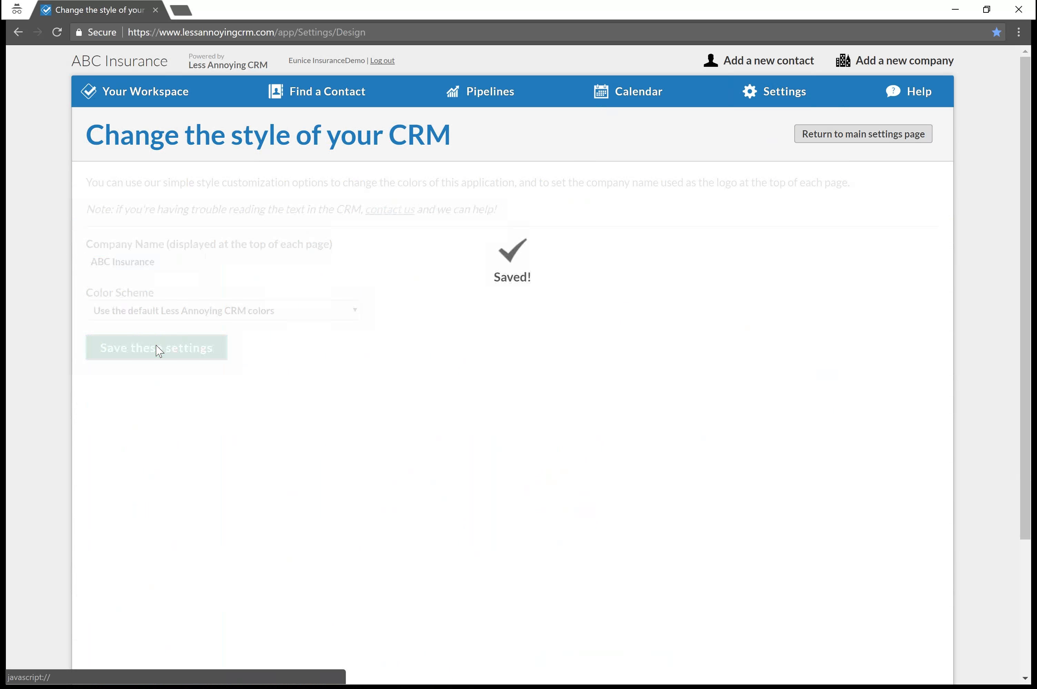
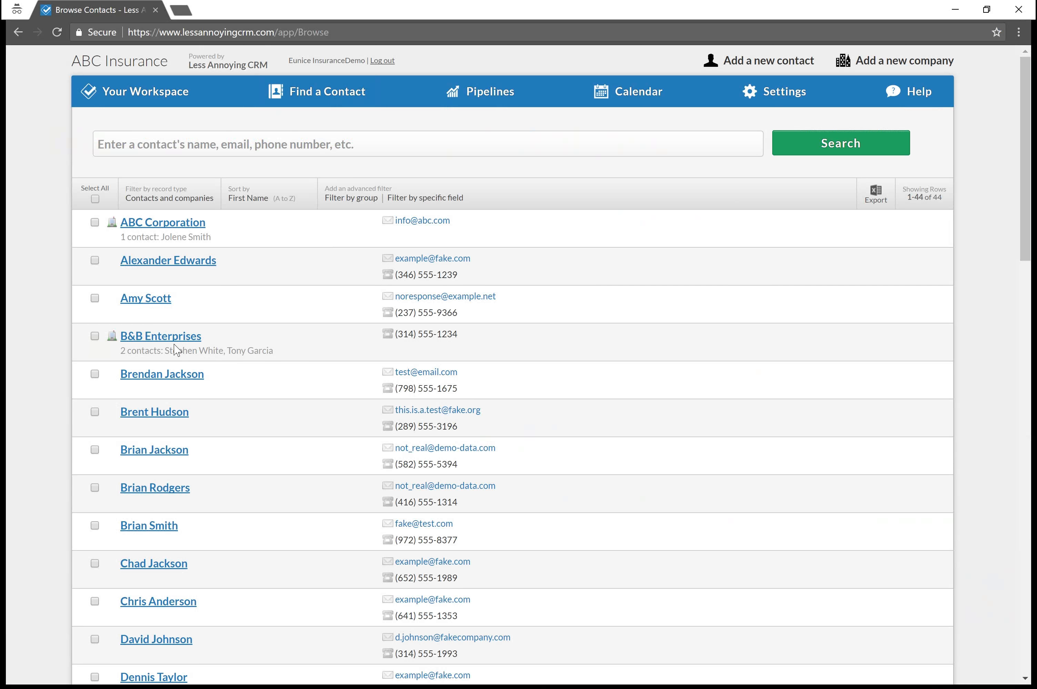
Start a new Lead on the B&B Enterprises company record with status Qualified Lead and High Priority.
{"action": "left_click", "coordinate": [176, 339]}
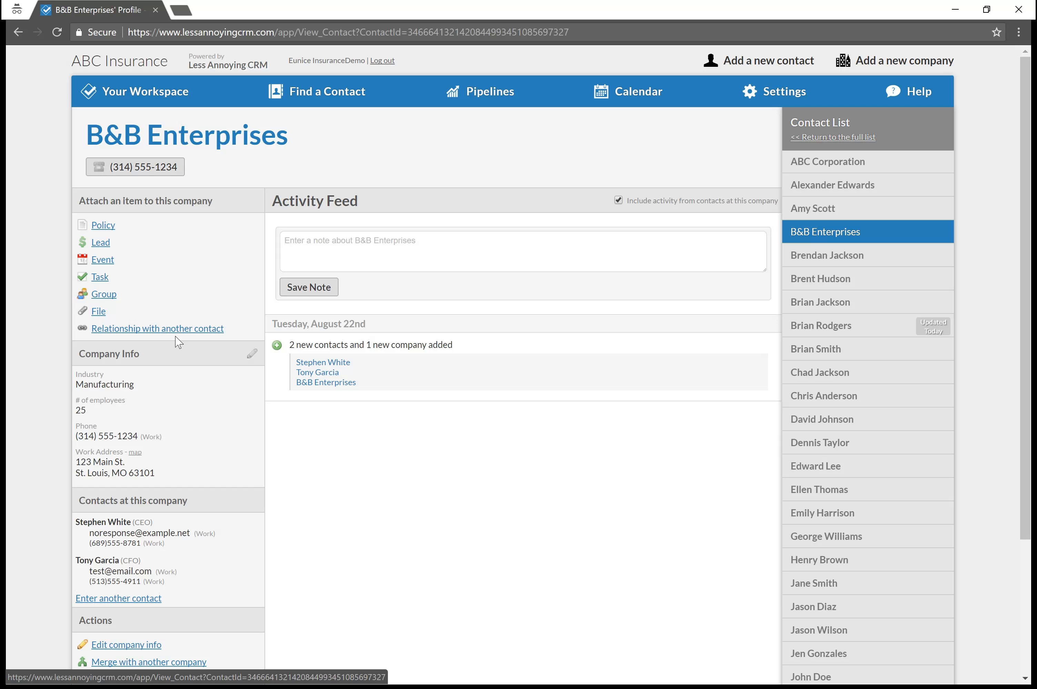
{"action": "left_click_drag", "start_coordinate": [133, 249], "coordinate": [91, 243]}
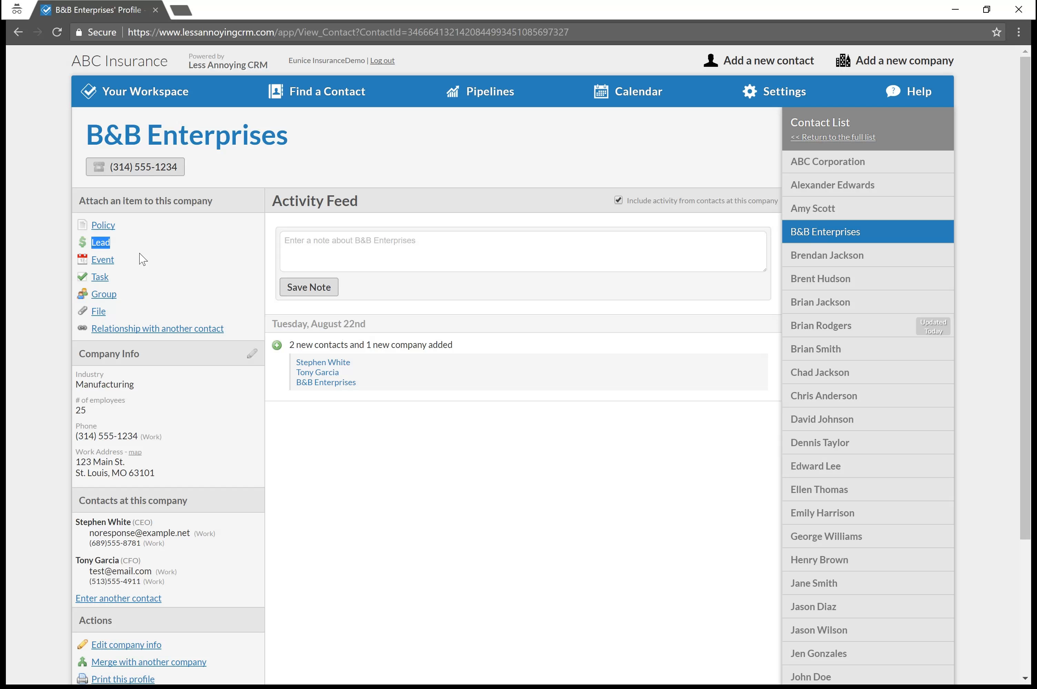
{"action": "left_click", "coordinate": [101, 243]}
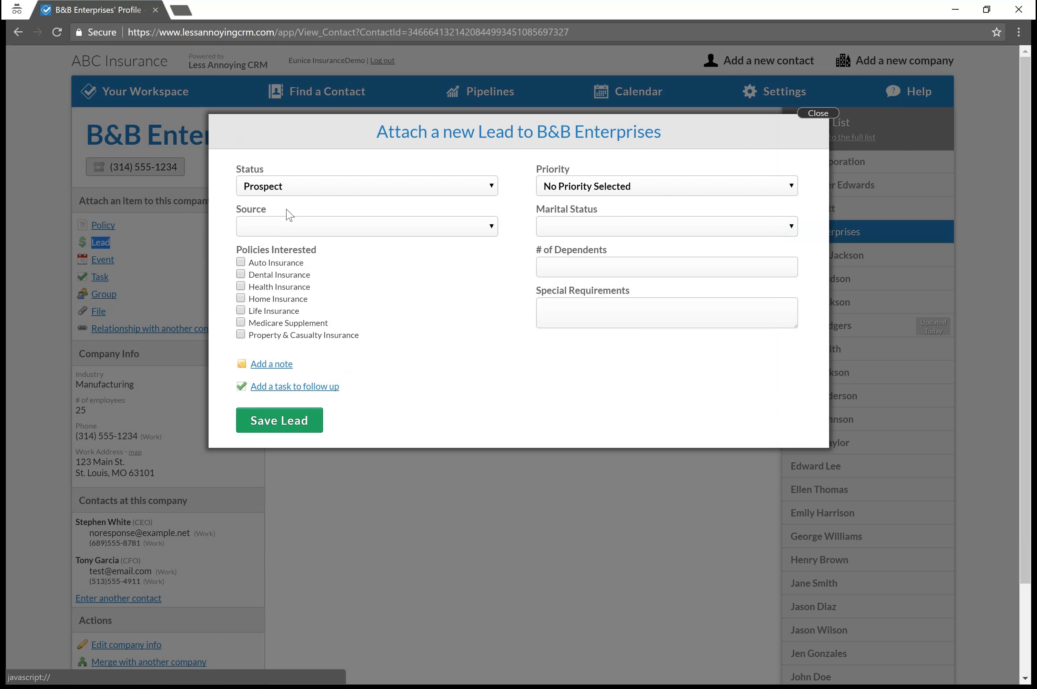
{"action": "left_click", "coordinate": [328, 196]}
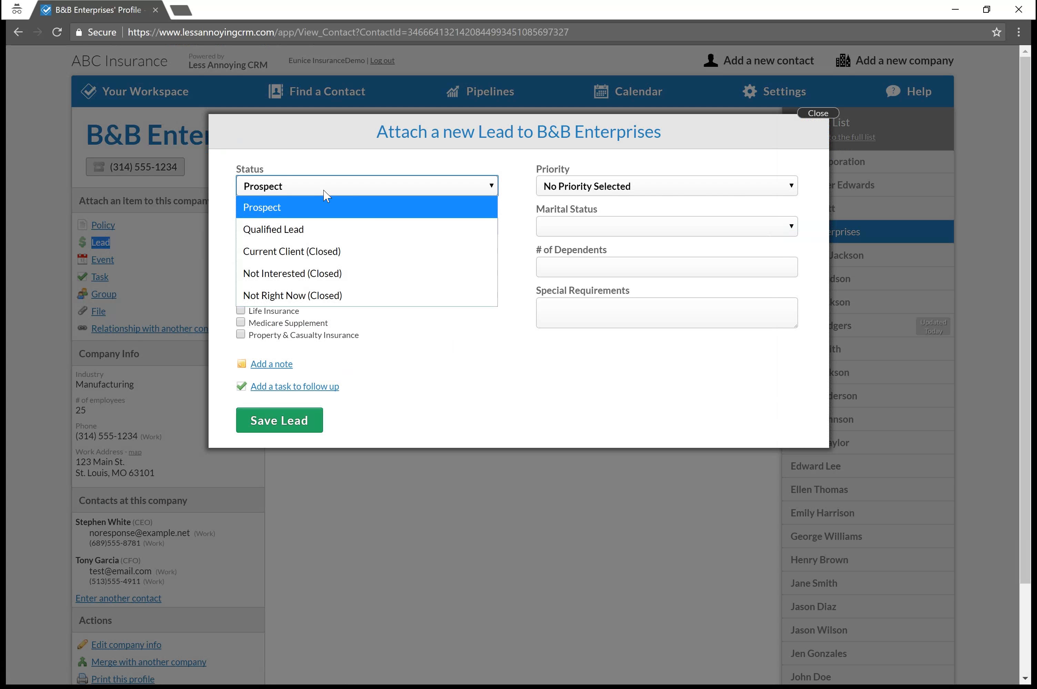
{"action": "left_click", "coordinate": [330, 227]}
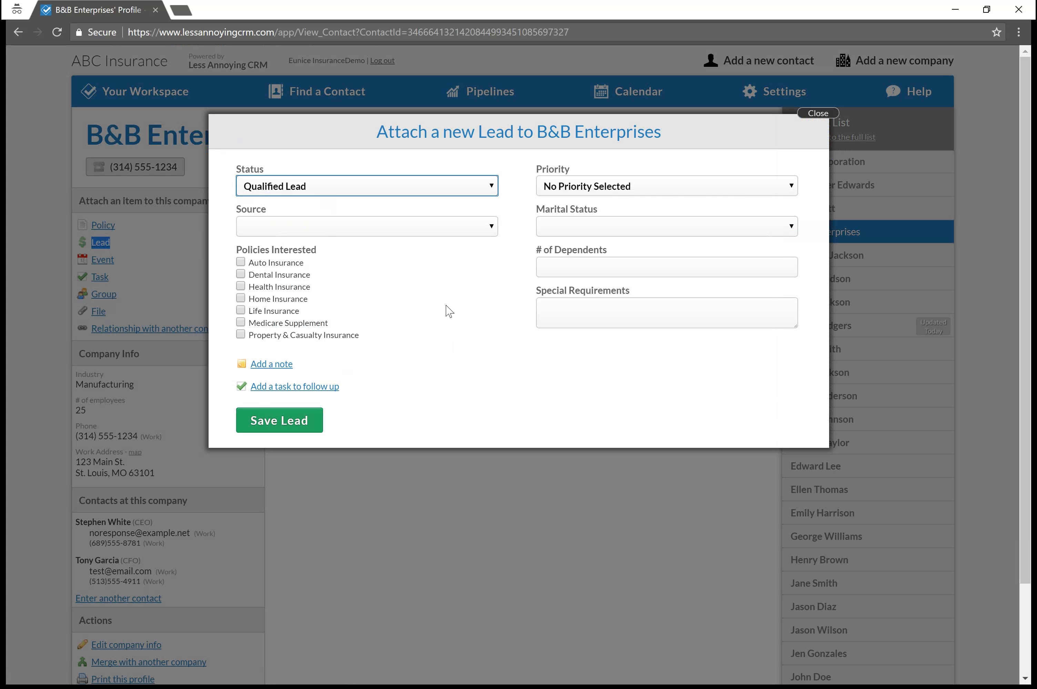
{"action": "left_click", "coordinate": [567, 196]}
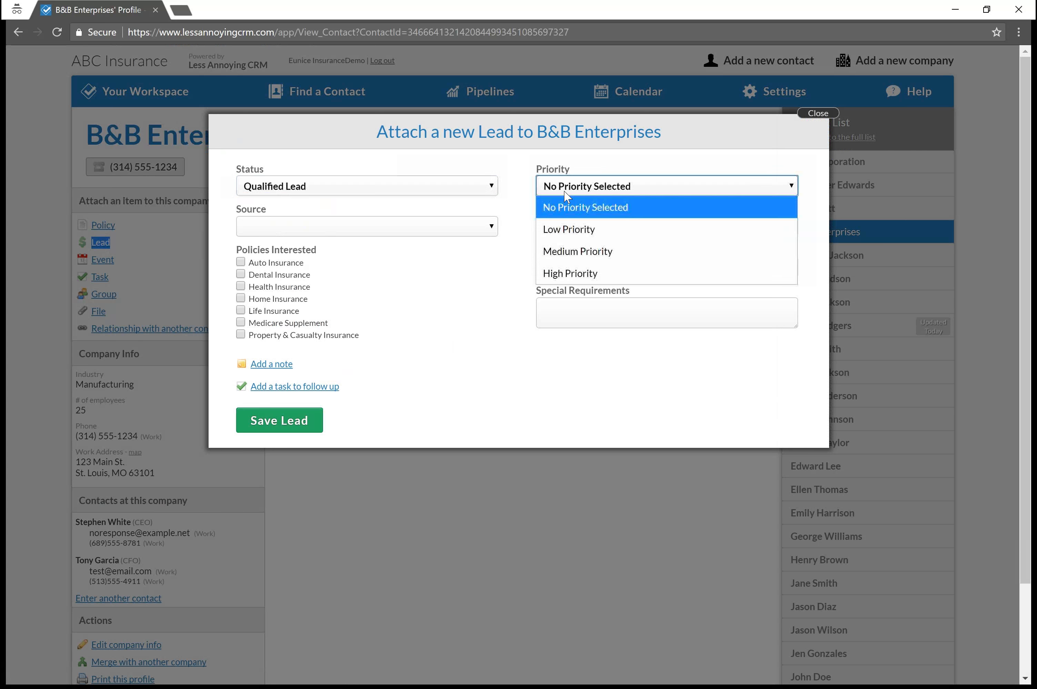
{"action": "left_click", "coordinate": [573, 273]}
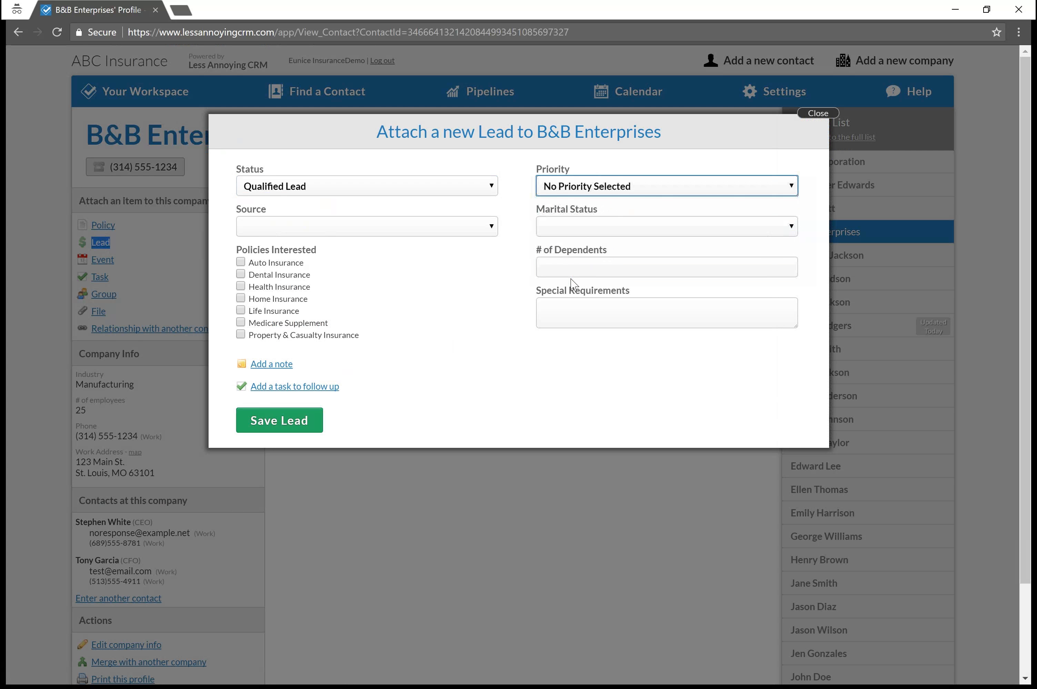
Set the lead's source to Referral, mark Health Insurance as the policy of interest, and save the lead.
{"action": "left_click", "coordinate": [456, 230]}
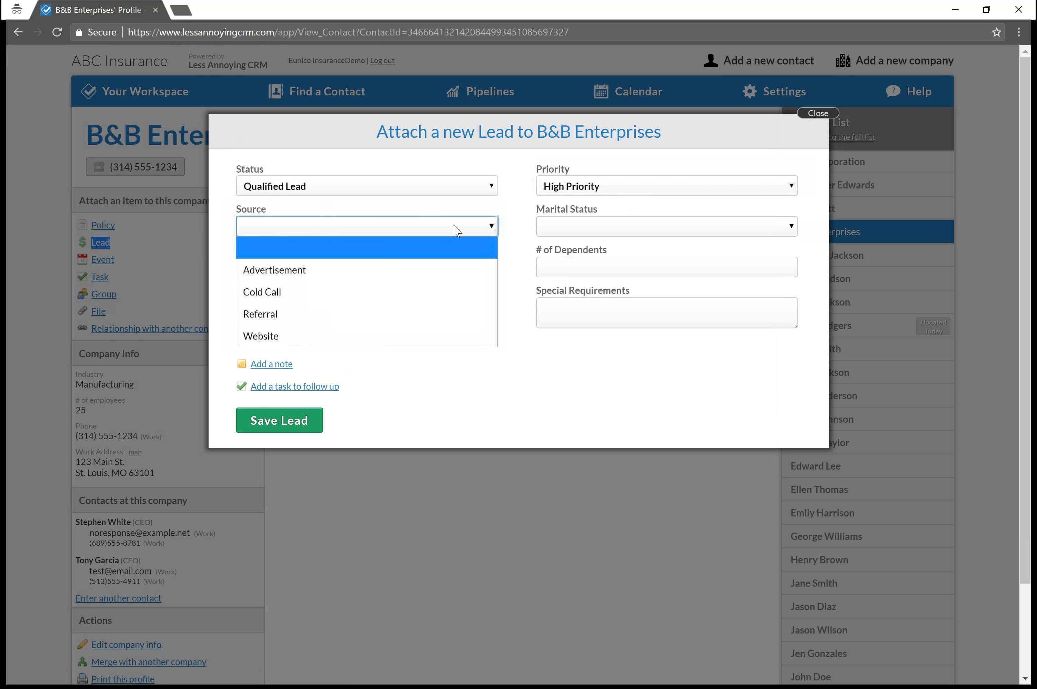
{"action": "left_click", "coordinate": [303, 314]}
{"action": "left_click", "coordinate": [241, 287]}
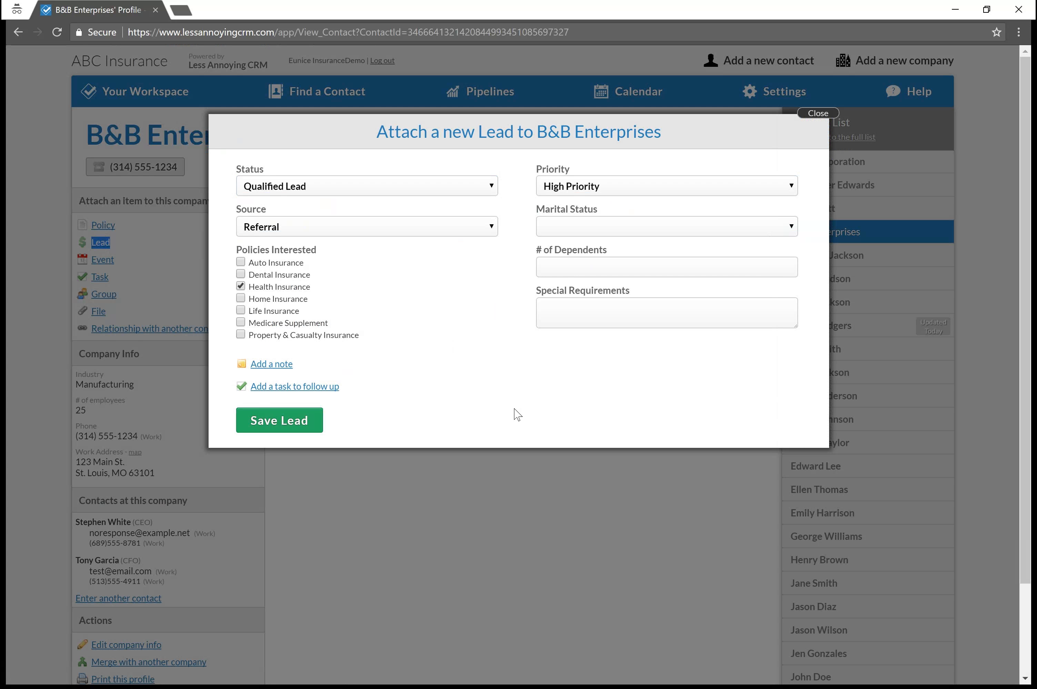
{"action": "left_click", "coordinate": [290, 424]}
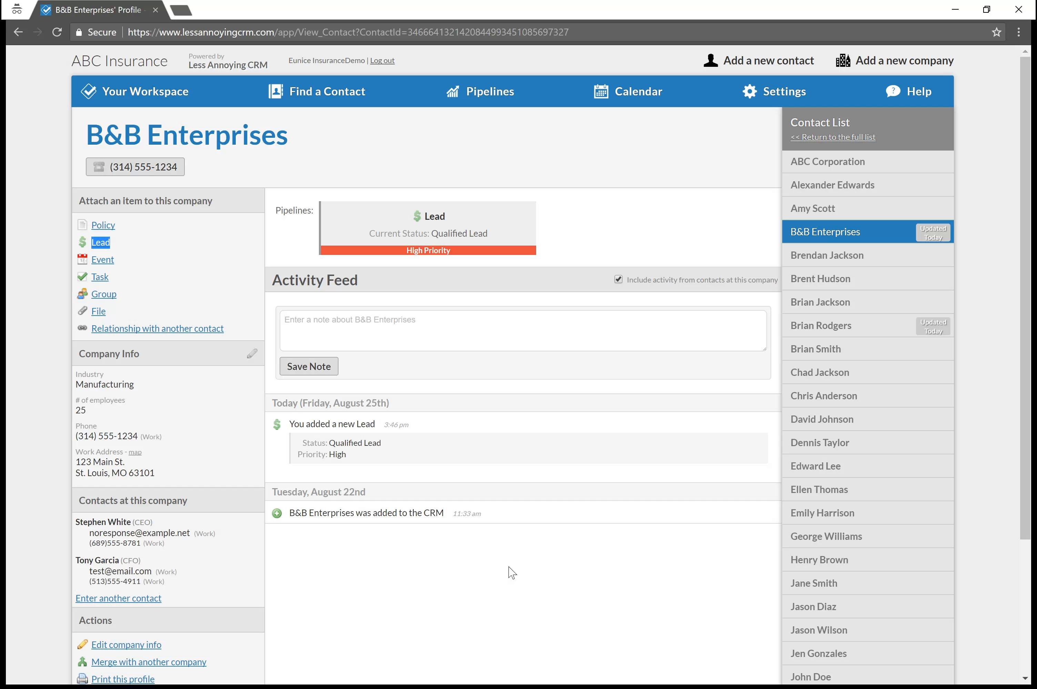
{"action": "left_click", "coordinate": [509, 568]}
Start a new Policy on the contact record of B&B Enterprises' CEO with status Application Pending and Medium Priority.
{"action": "left_click", "coordinate": [104, 526]}
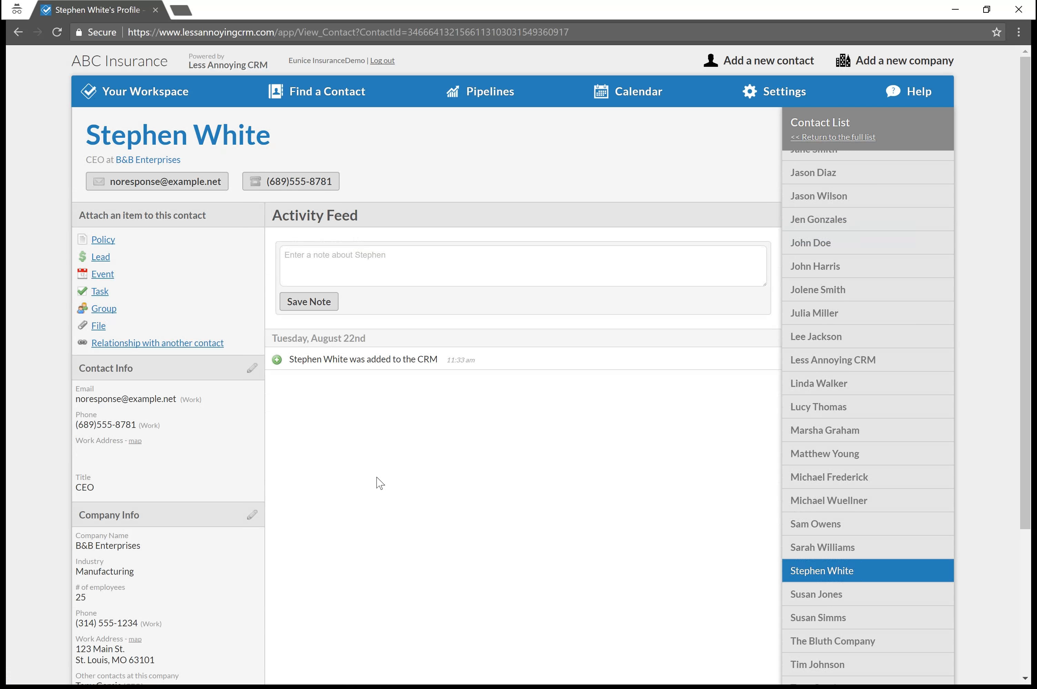
{"action": "double_click", "coordinate": [121, 241]}
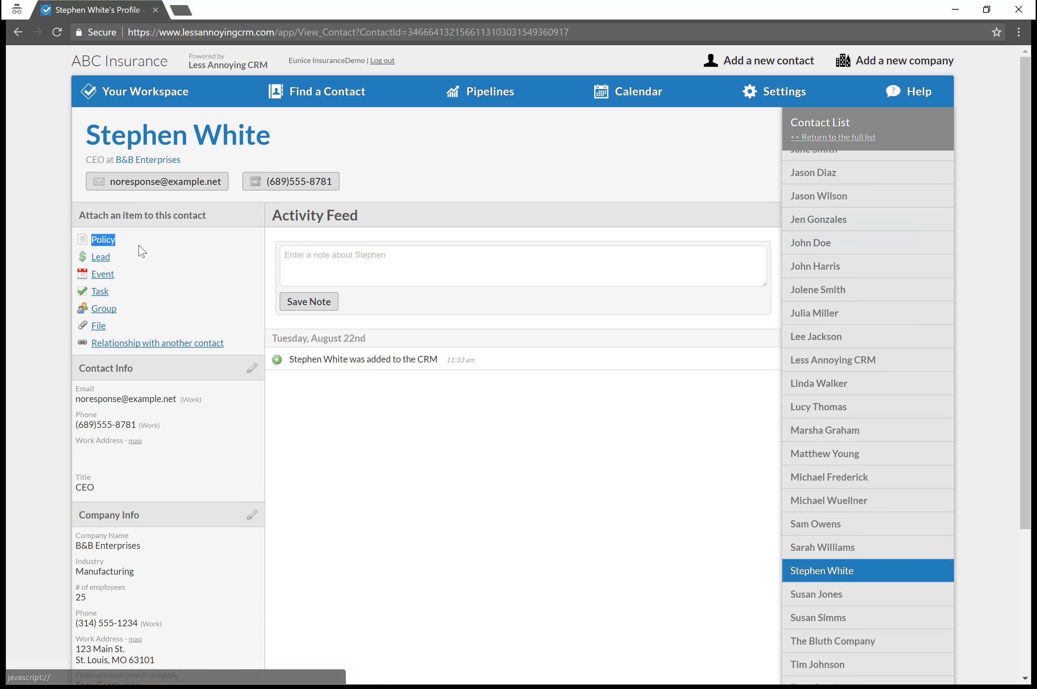
{"action": "left_click", "coordinate": [109, 240]}
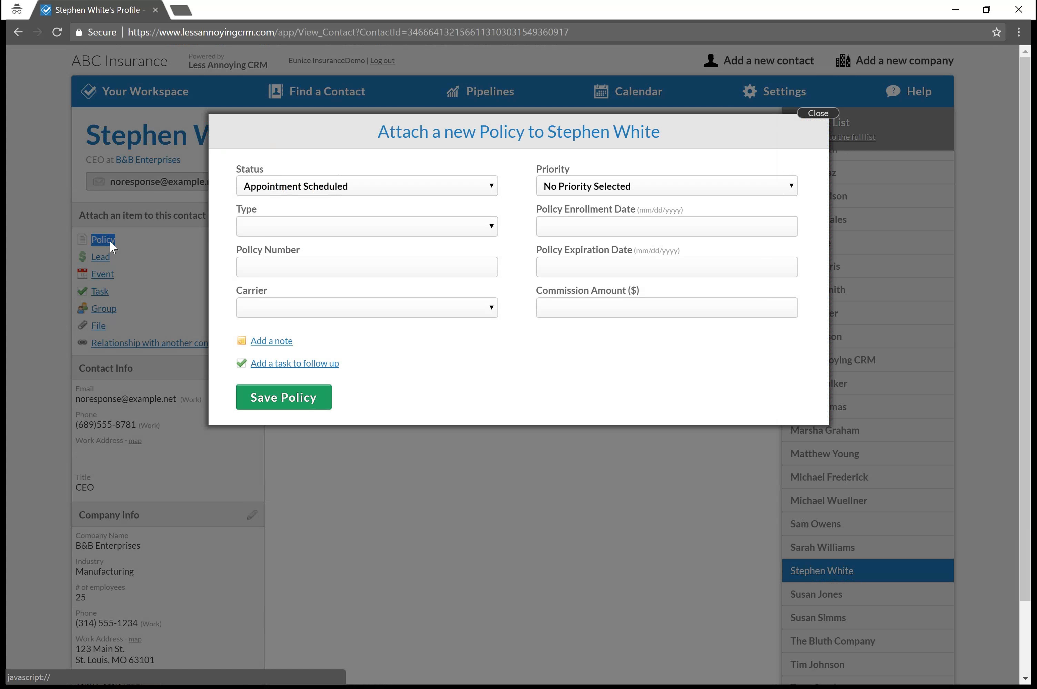
{"action": "left_click", "coordinate": [339, 186]}
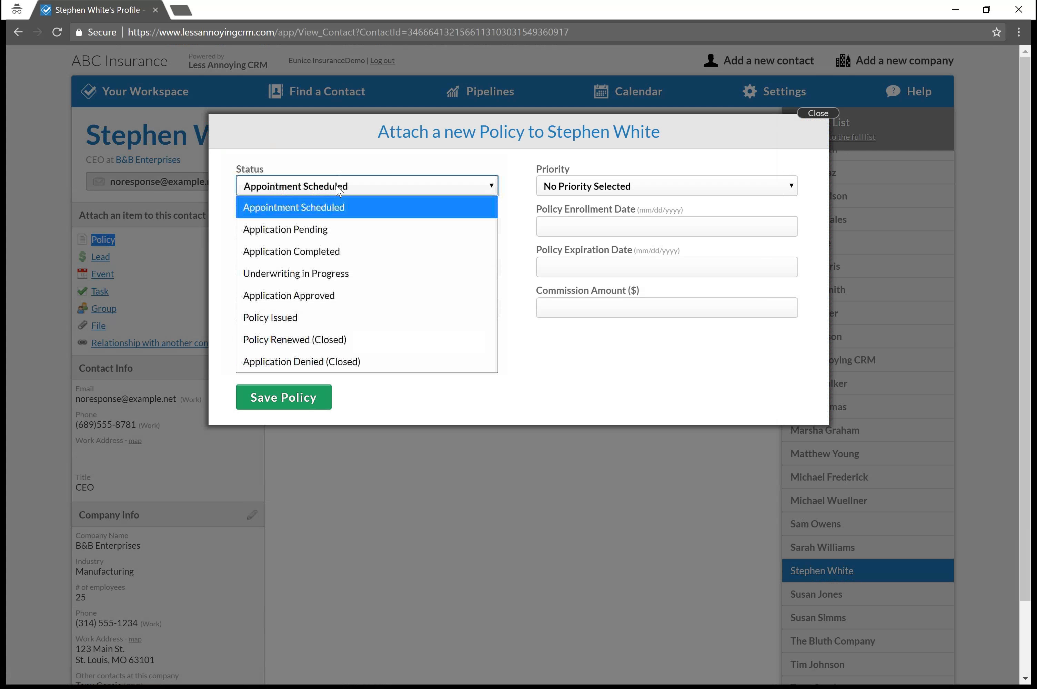
{"action": "left_click", "coordinate": [330, 230]}
{"action": "left_click", "coordinate": [562, 187]}
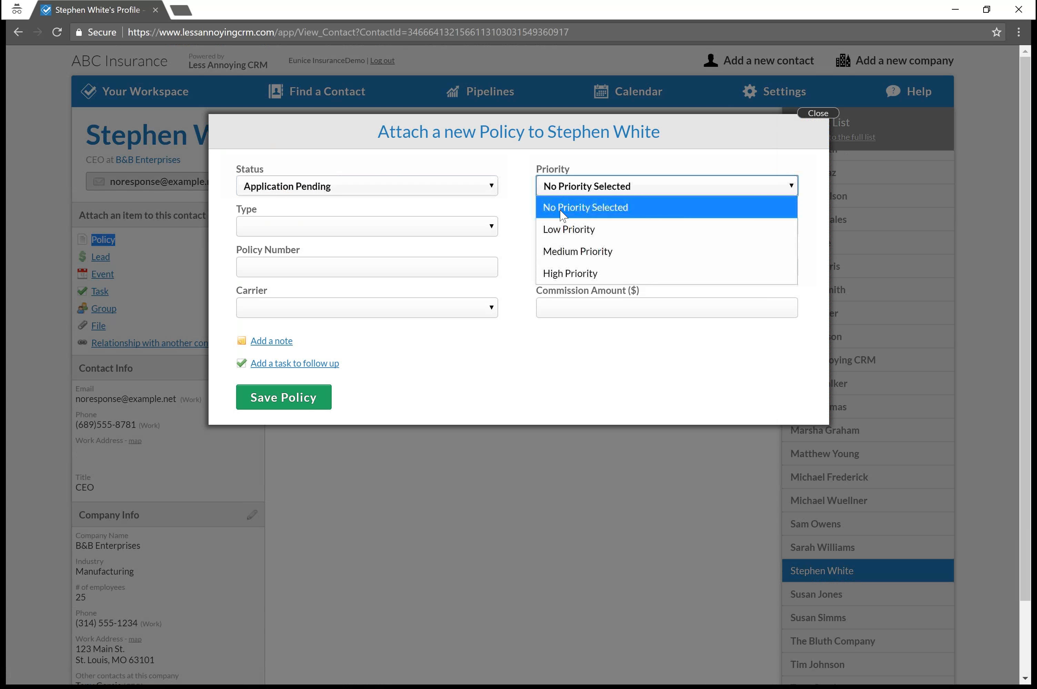
{"action": "left_click", "coordinate": [565, 252]}
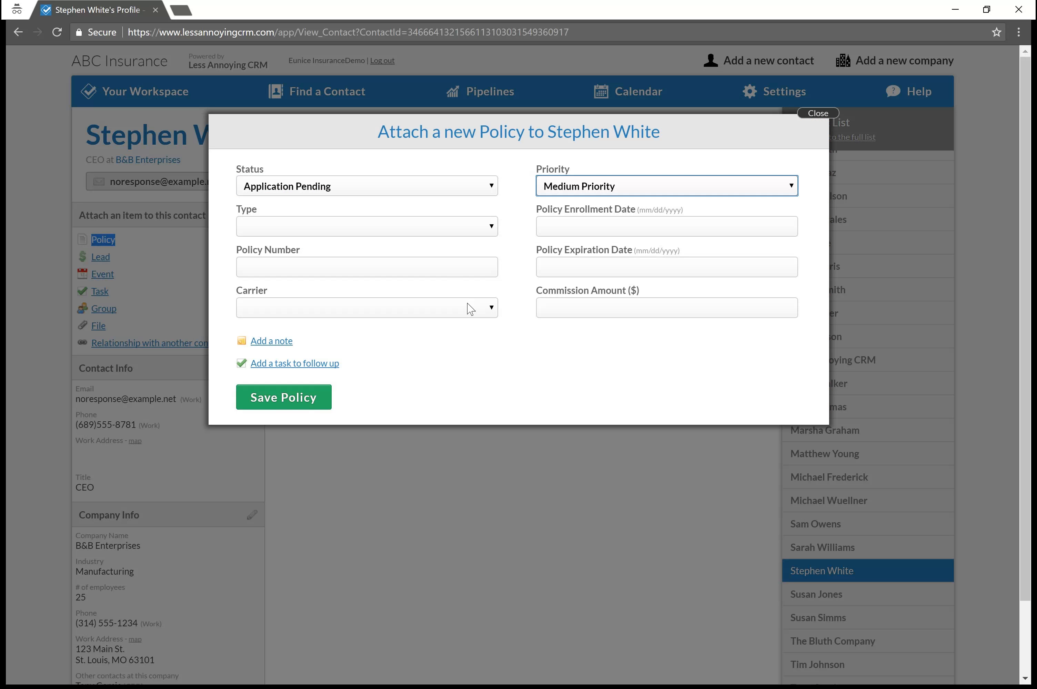
Set the policy's type to Health Insurance and its carrier to Anthem BlueCross/BlueShield, and save the policy.
{"action": "left_click", "coordinate": [438, 229]}
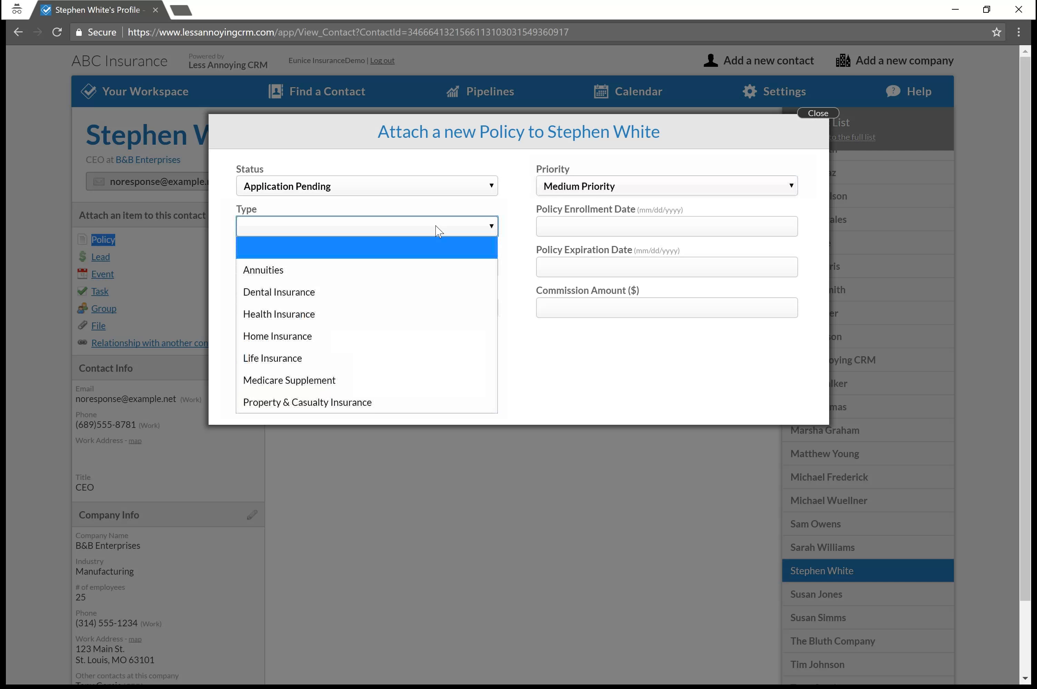
{"action": "left_click", "coordinate": [376, 314]}
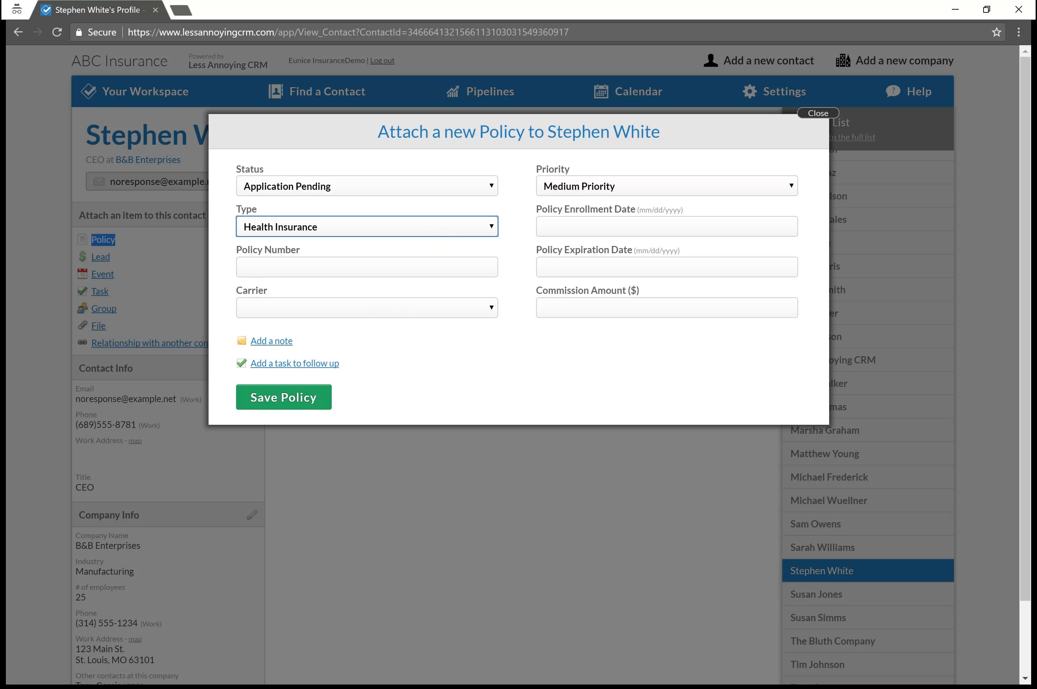
{"action": "left_click", "coordinate": [320, 312]}
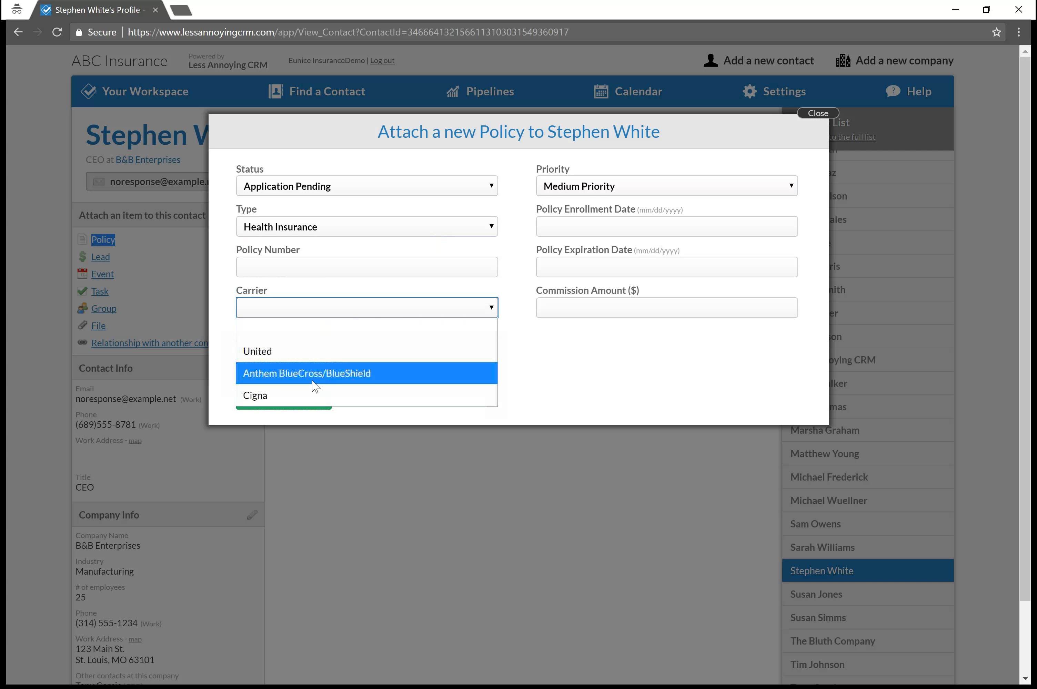
{"action": "left_click", "coordinate": [366, 376]}
{"action": "left_click", "coordinate": [469, 386]}
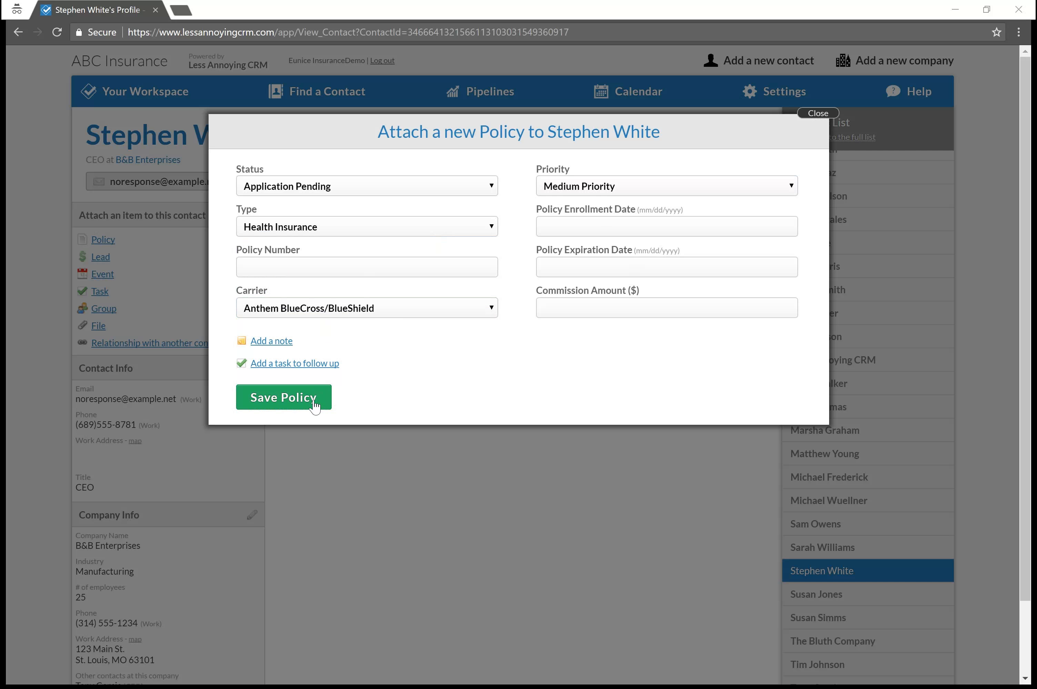
{"action": "left_click", "coordinate": [304, 405]}
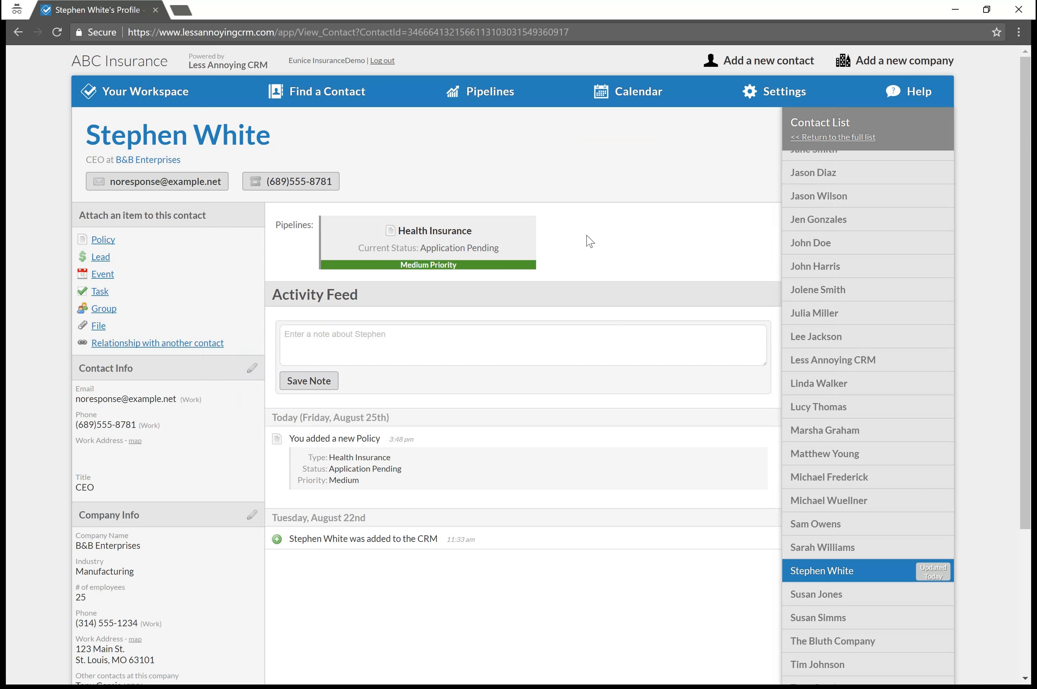
Return to the B&B Enterprises record and check its activity feed for the contact's policy and the company's lead.
{"action": "left_click", "coordinate": [133, 553]}
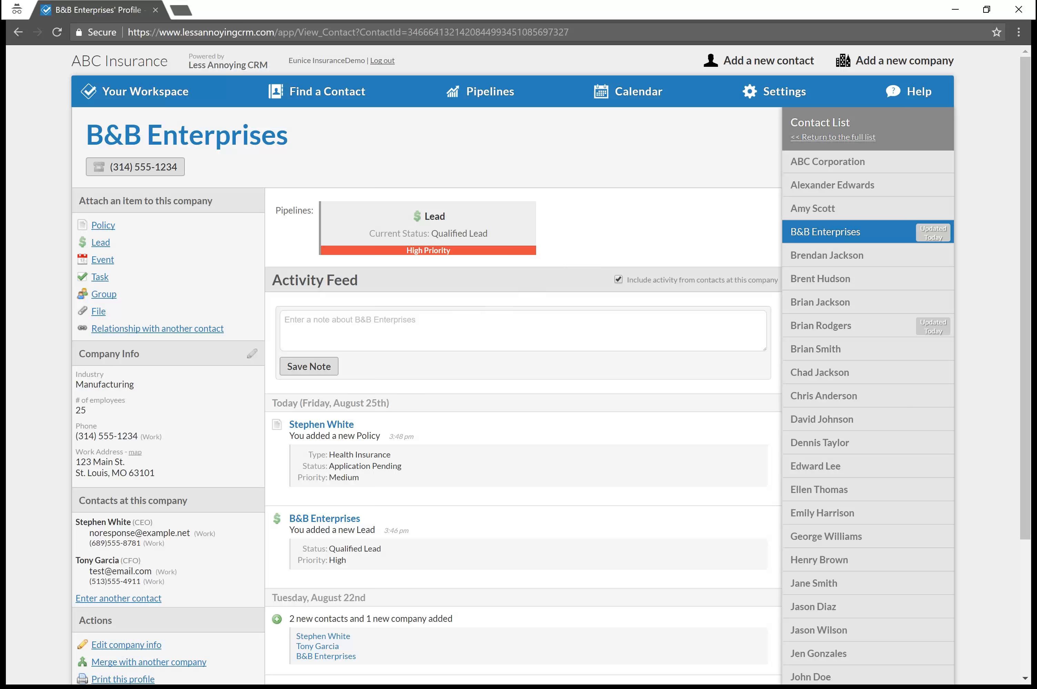
{"action": "mouse_move", "coordinate": [288, 487]}
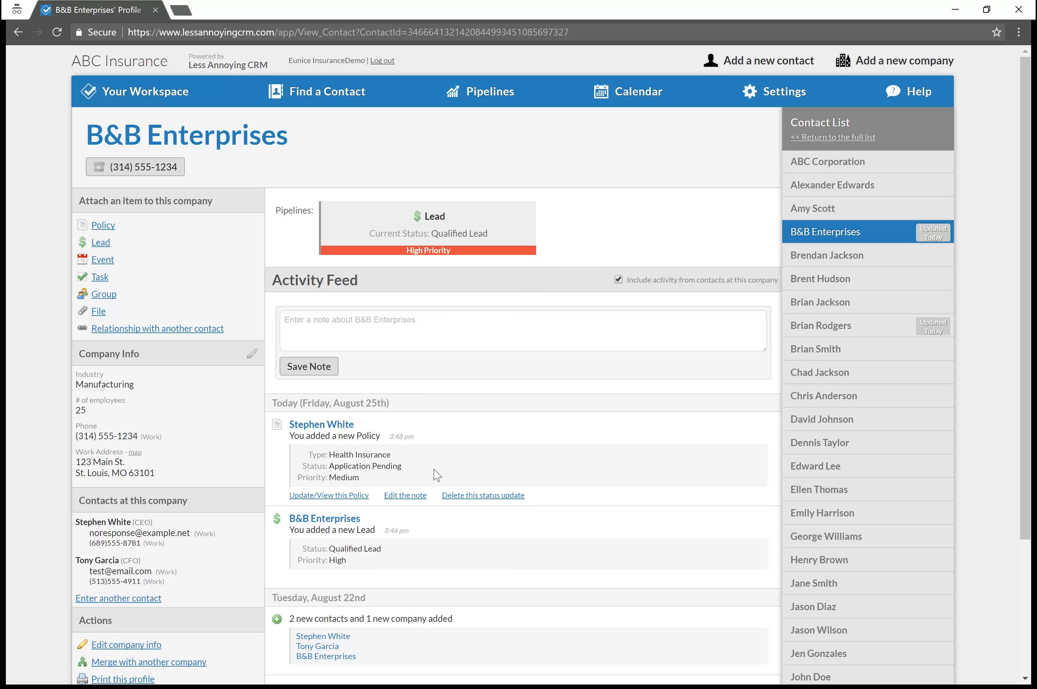
{"action": "left_click_drag", "start_coordinate": [355, 424], "coordinate": [288, 425]}
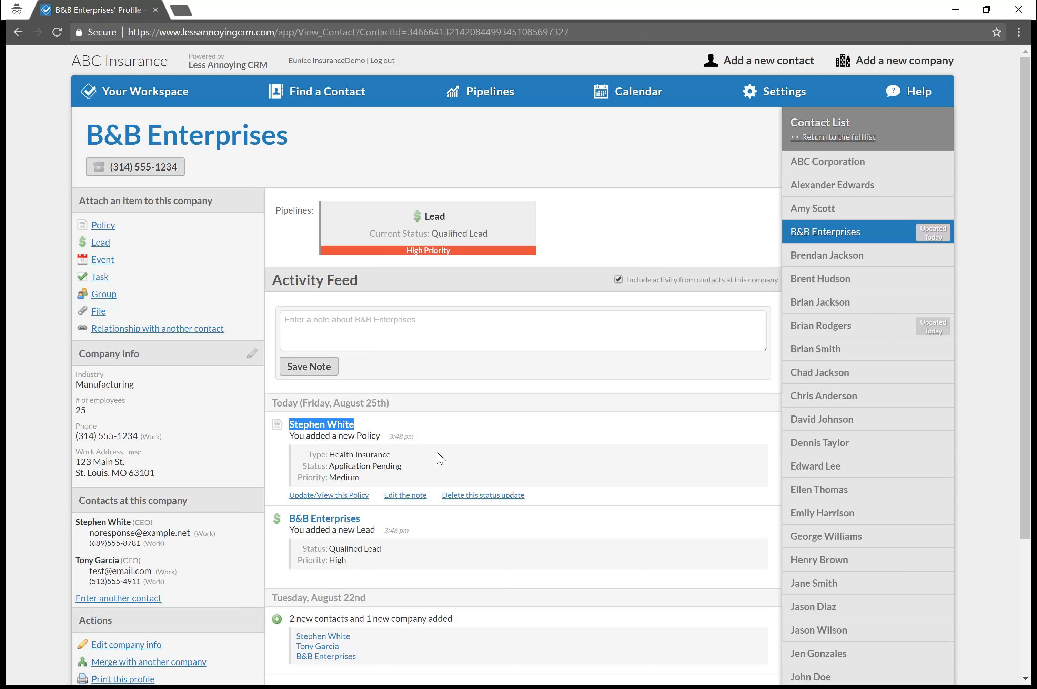
{"action": "key", "text": "F10"}
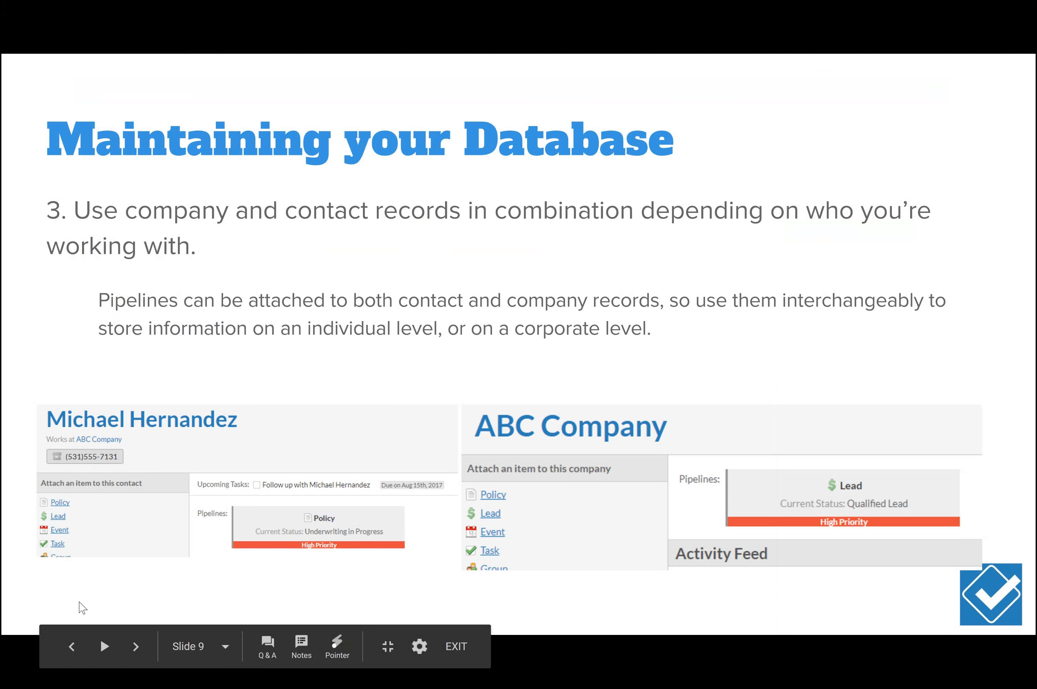
{"action": "key", "text": "Right"}
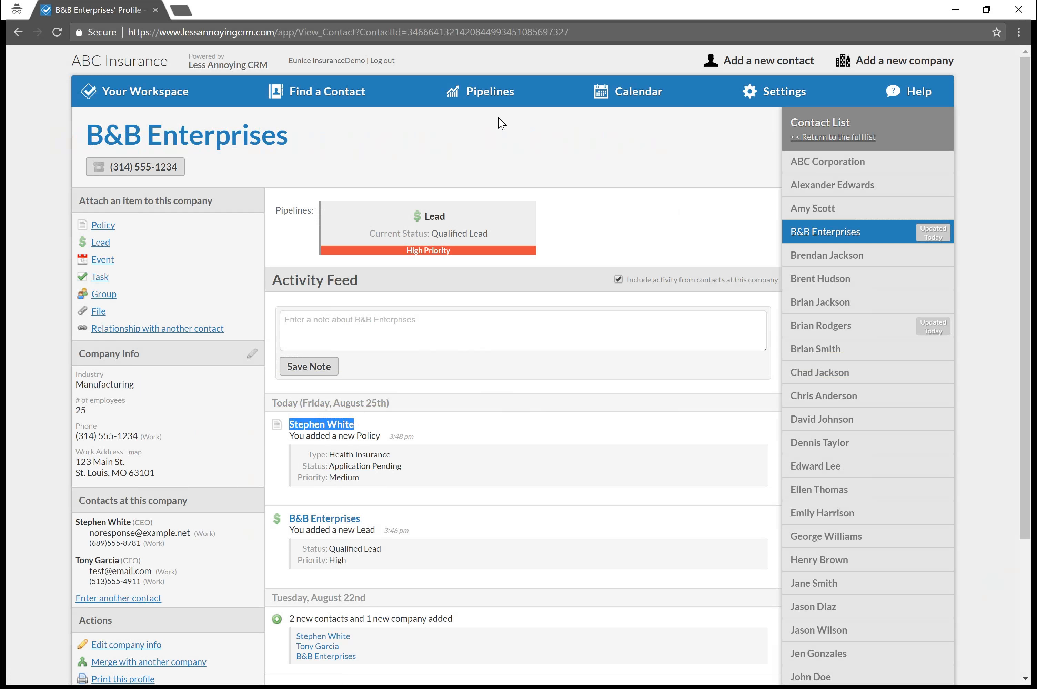
Open the Policies pipeline report and filter it to show All Statuses.
{"action": "mouse_move", "coordinate": [494, 96]}
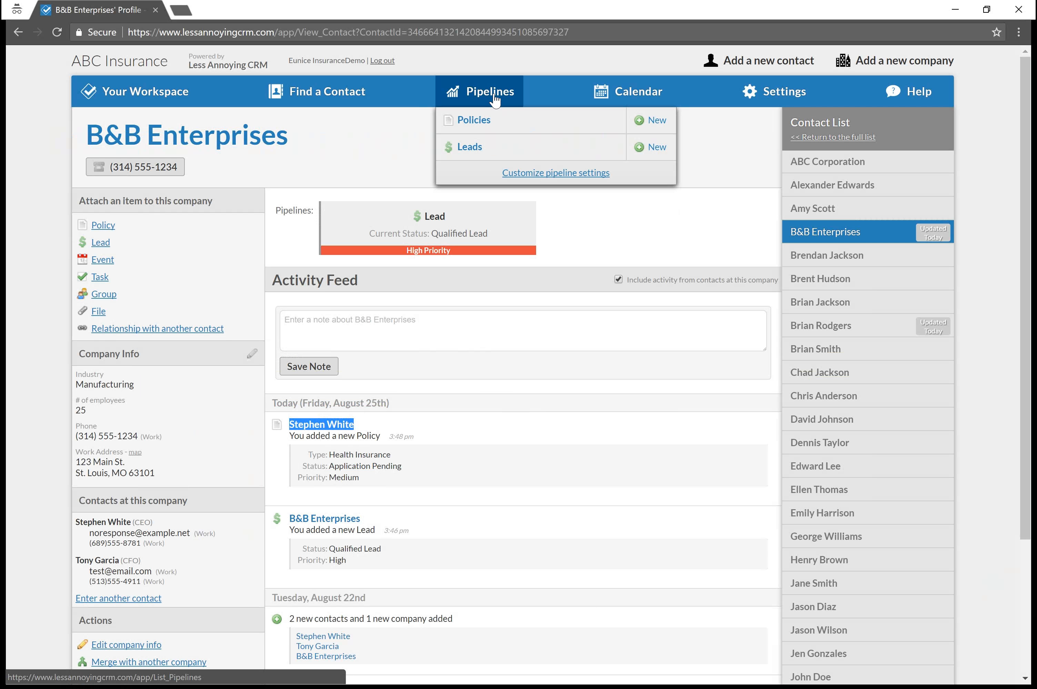
{"action": "left_click", "coordinate": [505, 131]}
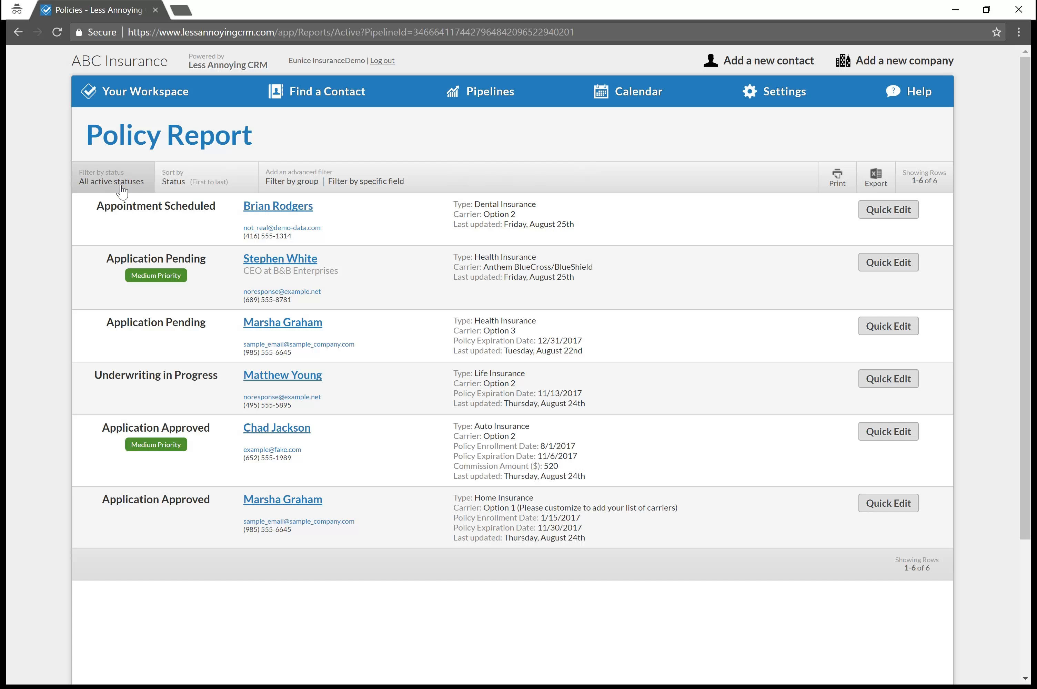
{"action": "left_click", "coordinate": [142, 182]}
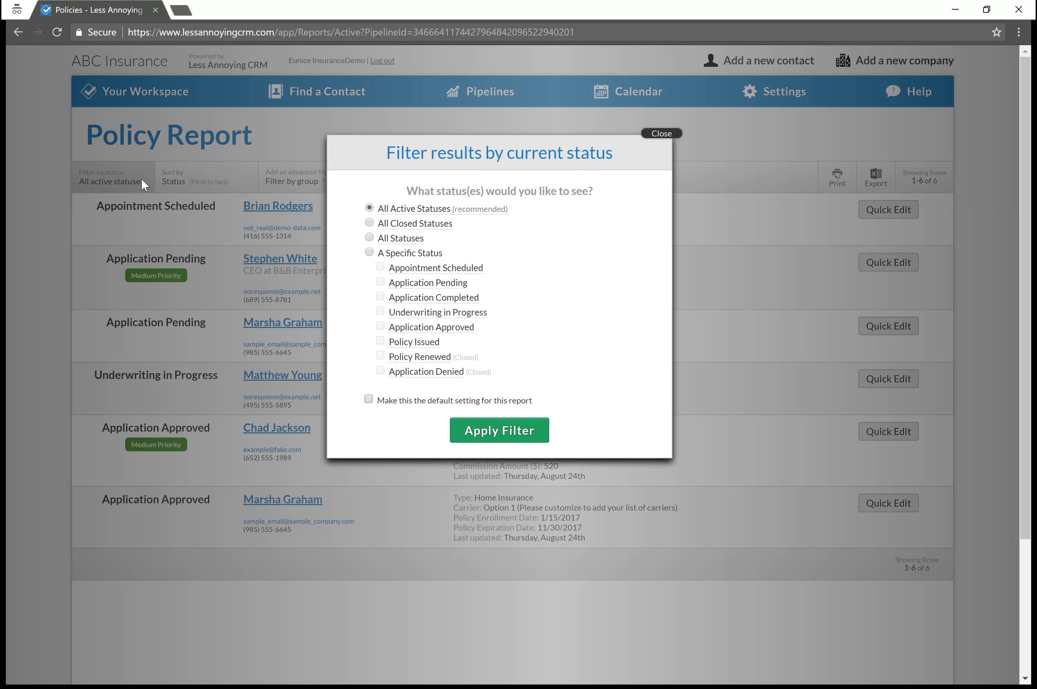
{"action": "left_click", "coordinate": [368, 238]}
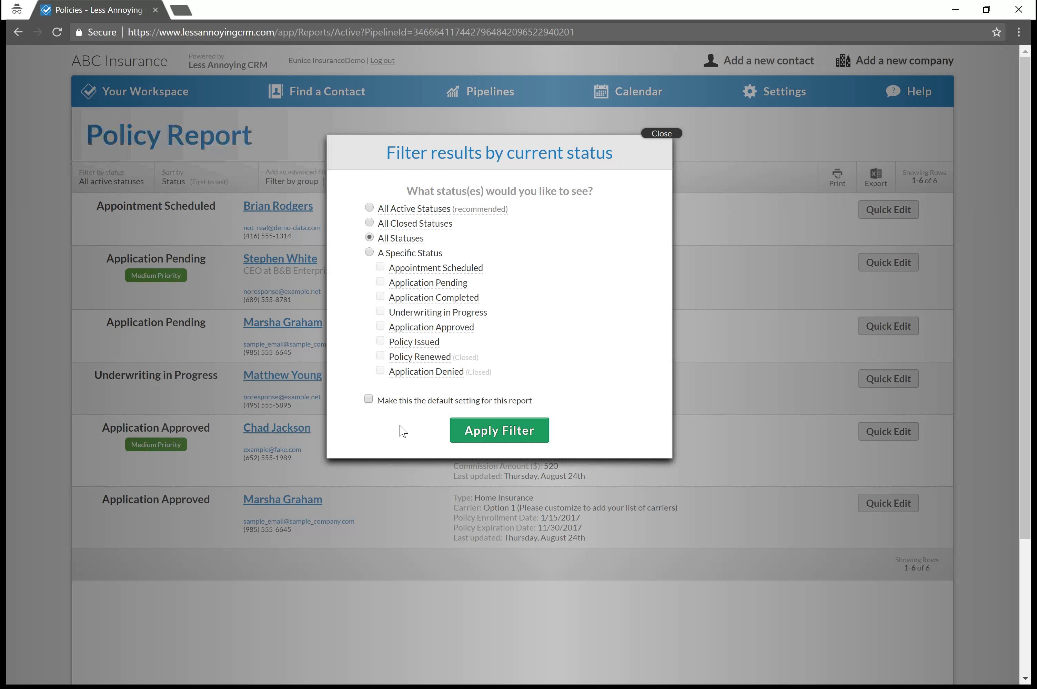
{"action": "left_click", "coordinate": [493, 439]}
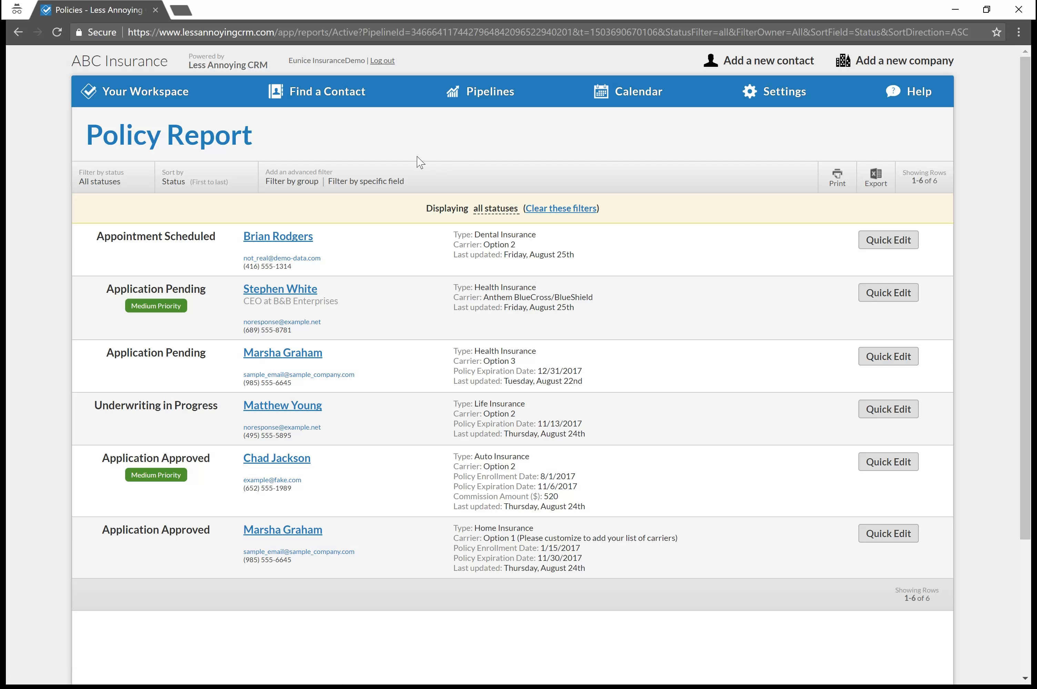
Set up a specific-field filter on Policy Expiration Date using "is between" with a start date of 11/01/2017.
{"action": "left_click_drag", "start_coordinate": [422, 183], "coordinate": [328, 181]}
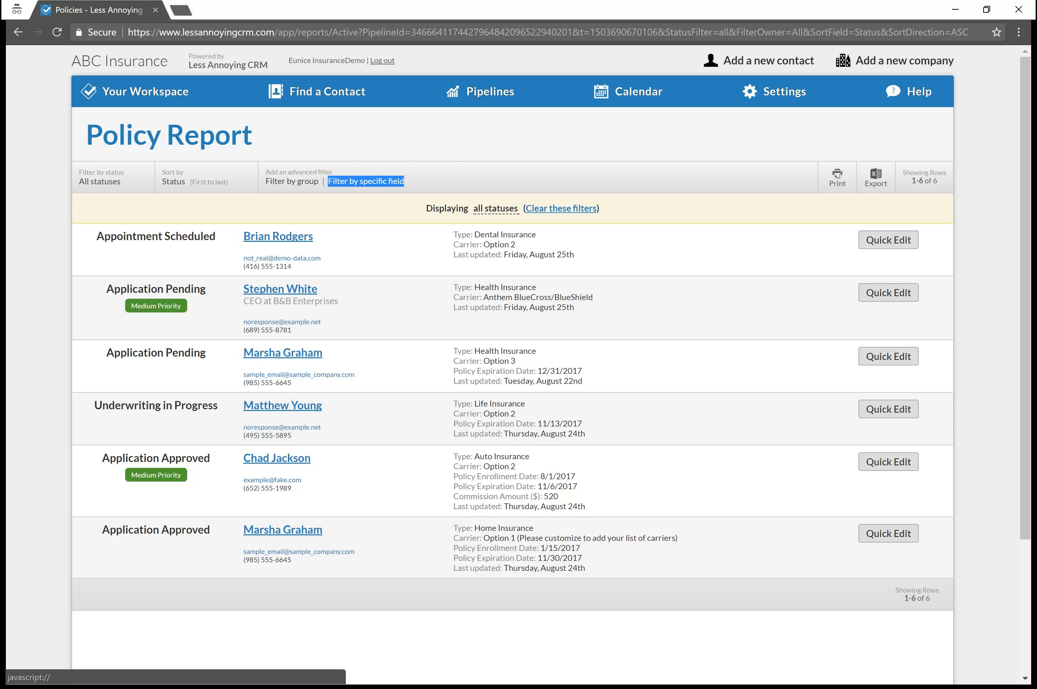
{"action": "left_click", "coordinate": [356, 188]}
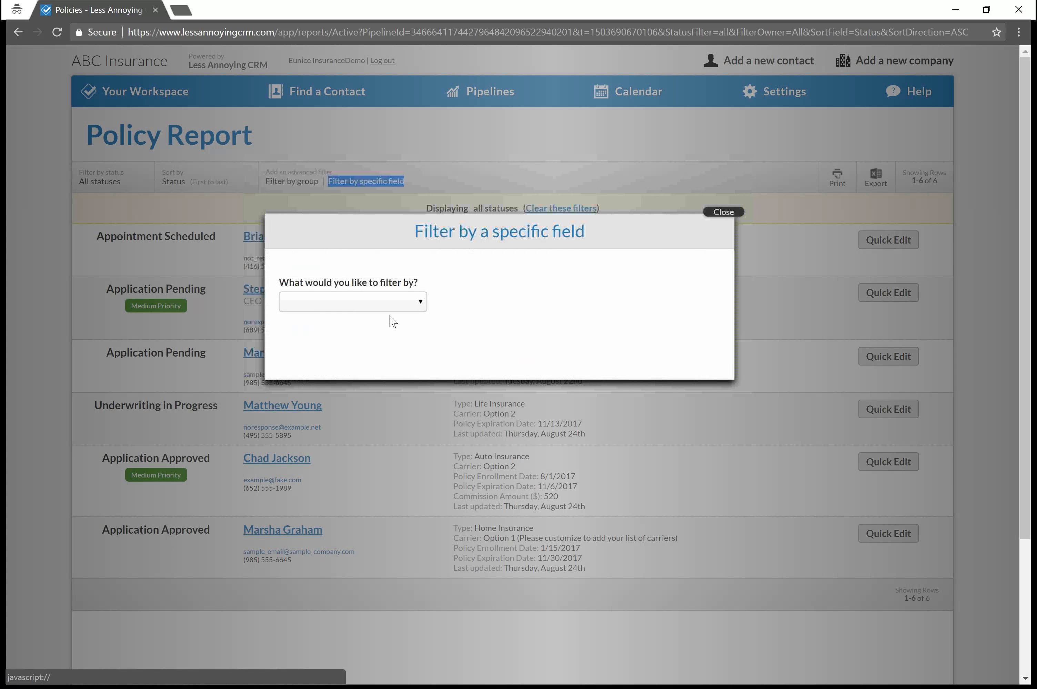
{"action": "left_click", "coordinate": [392, 308]}
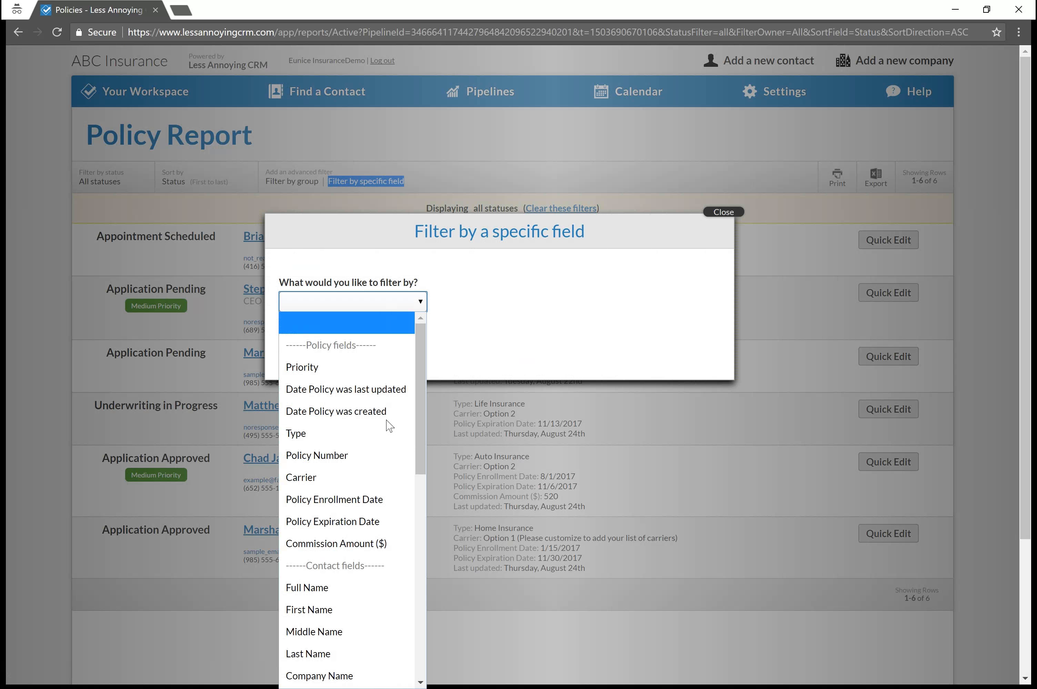
{"action": "left_click", "coordinate": [377, 522]}
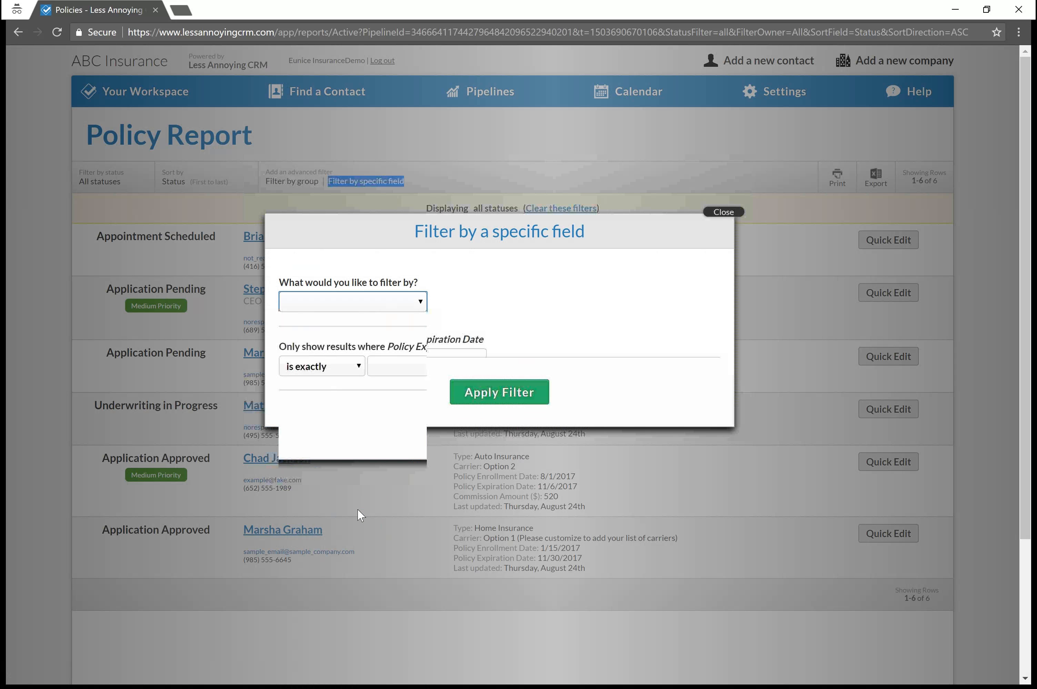
{"action": "left_click", "coordinate": [333, 373]}
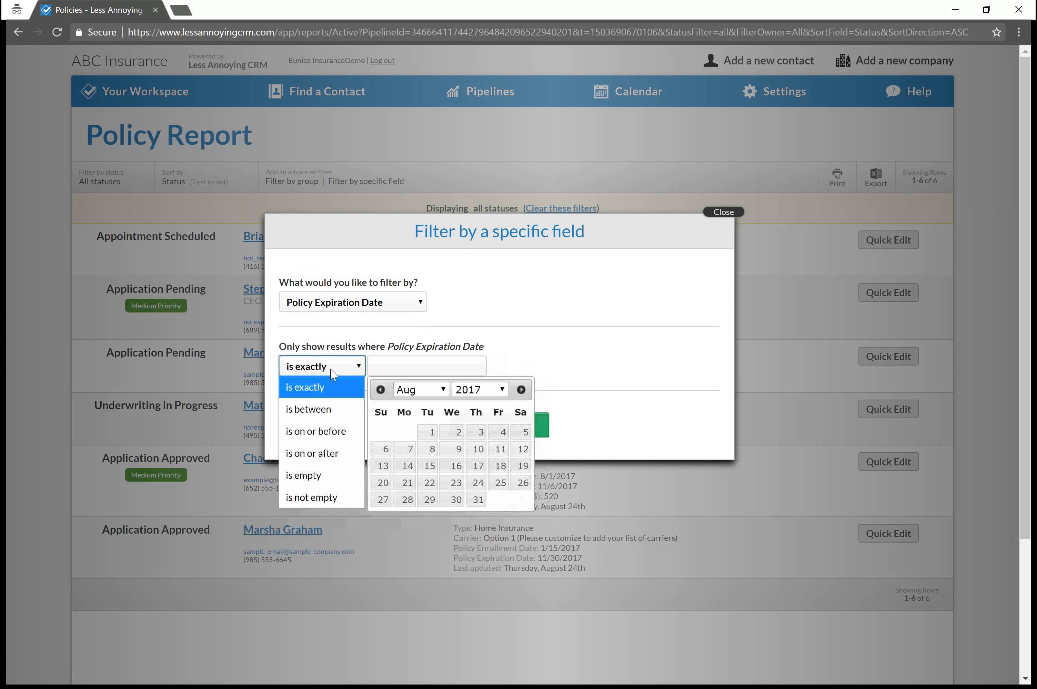
{"action": "left_click", "coordinate": [330, 410]}
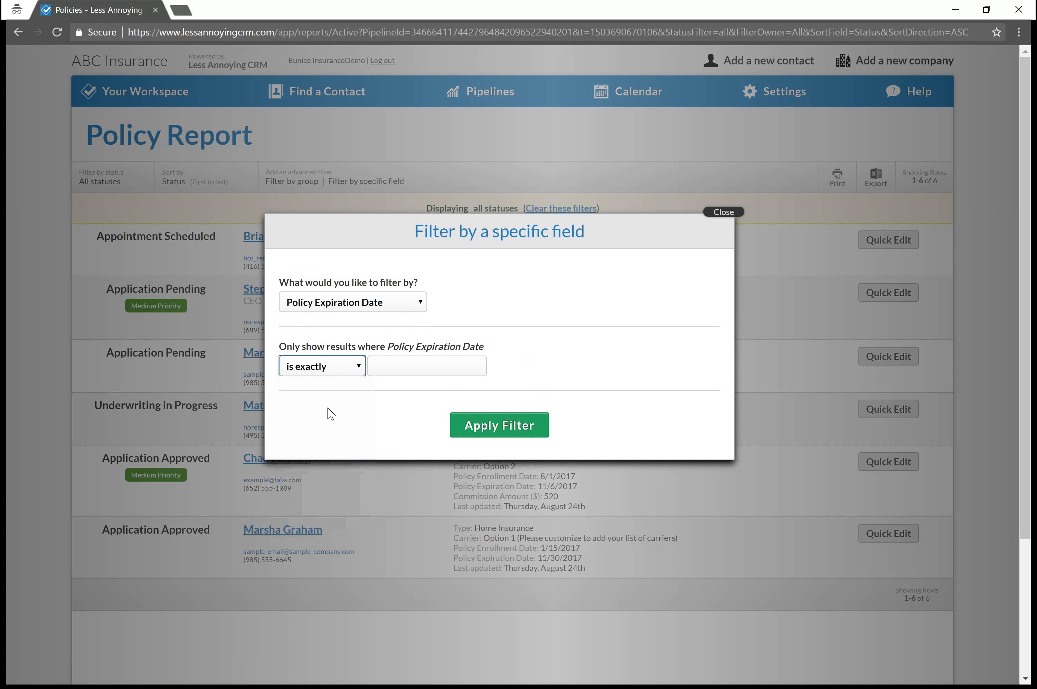
{"action": "left_click", "coordinate": [520, 390]}
{"action": "left_click", "coordinate": [521, 390]}
{"action": "left_click", "coordinate": [521, 390]}
{"action": "left_click", "coordinate": [452, 433]}
Set the expiration date range's end to 11/30/2017 and apply the filter to the Policy Report.
{"action": "left_click", "coordinate": [549, 366]}
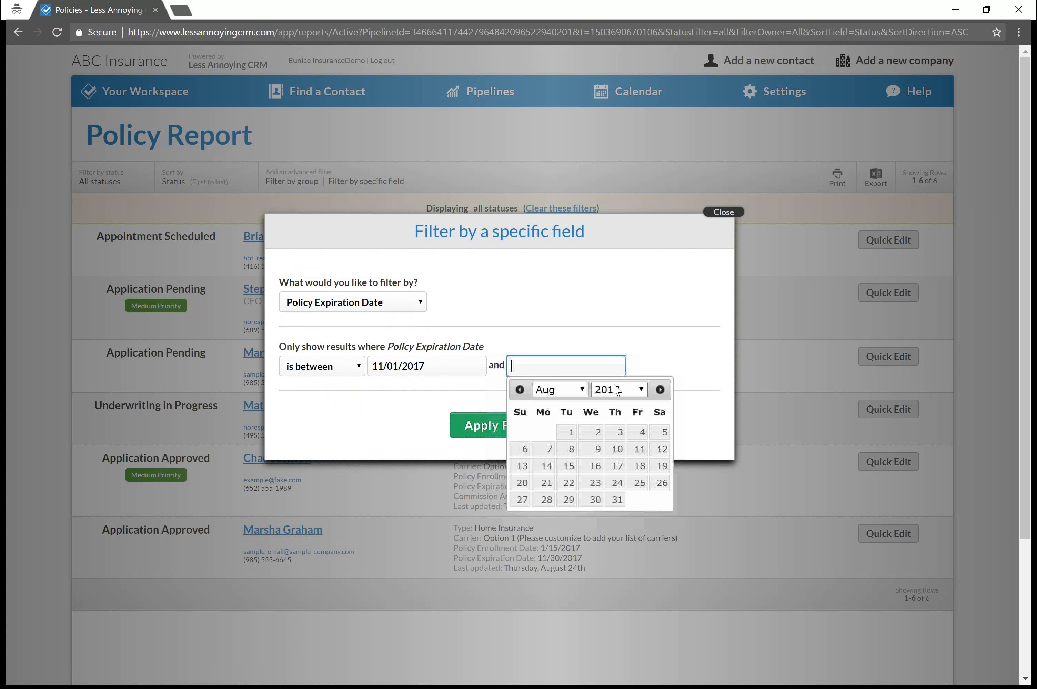
{"action": "left_click", "coordinate": [660, 390]}
{"action": "left_click", "coordinate": [660, 390]}
{"action": "left_click", "coordinate": [660, 389]}
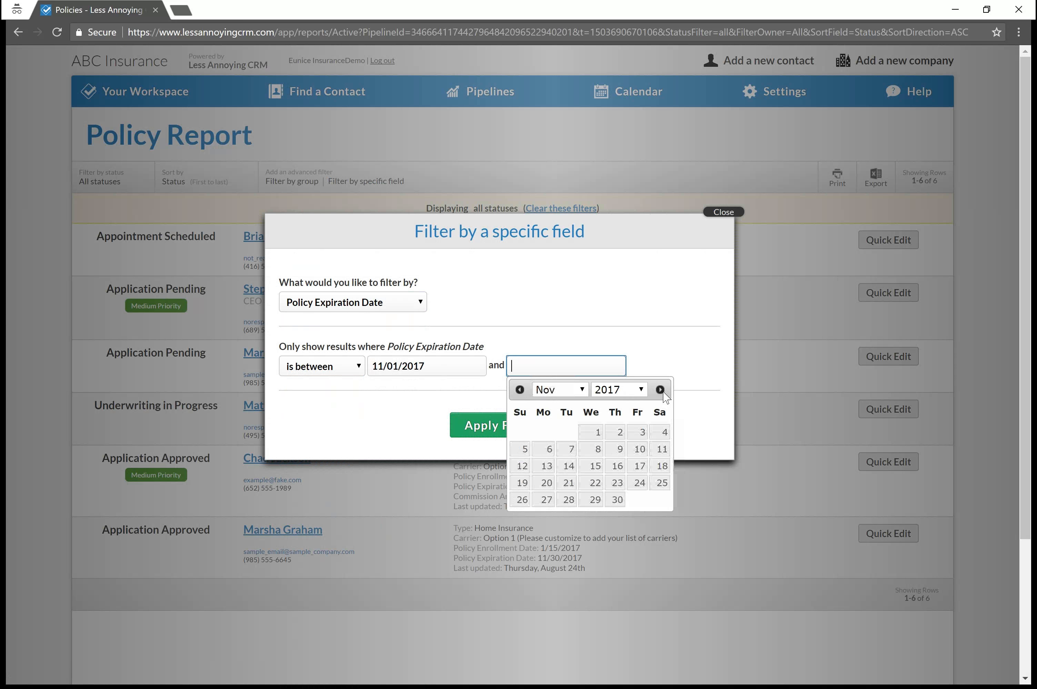
{"action": "left_click", "coordinate": [618, 500]}
{"action": "left_click", "coordinate": [514, 427]}
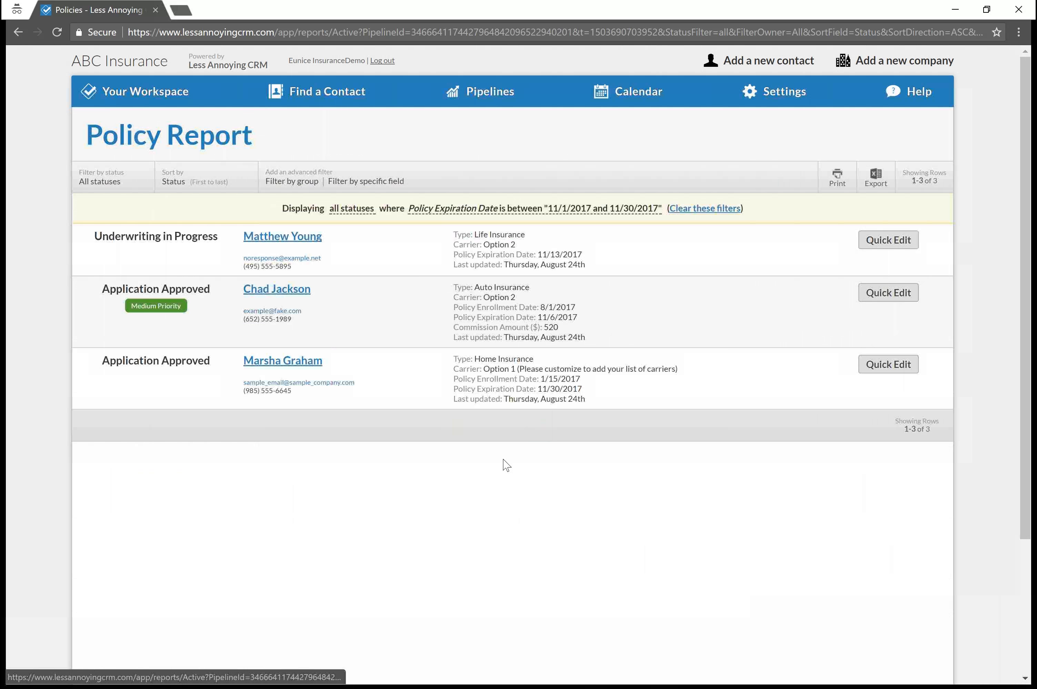
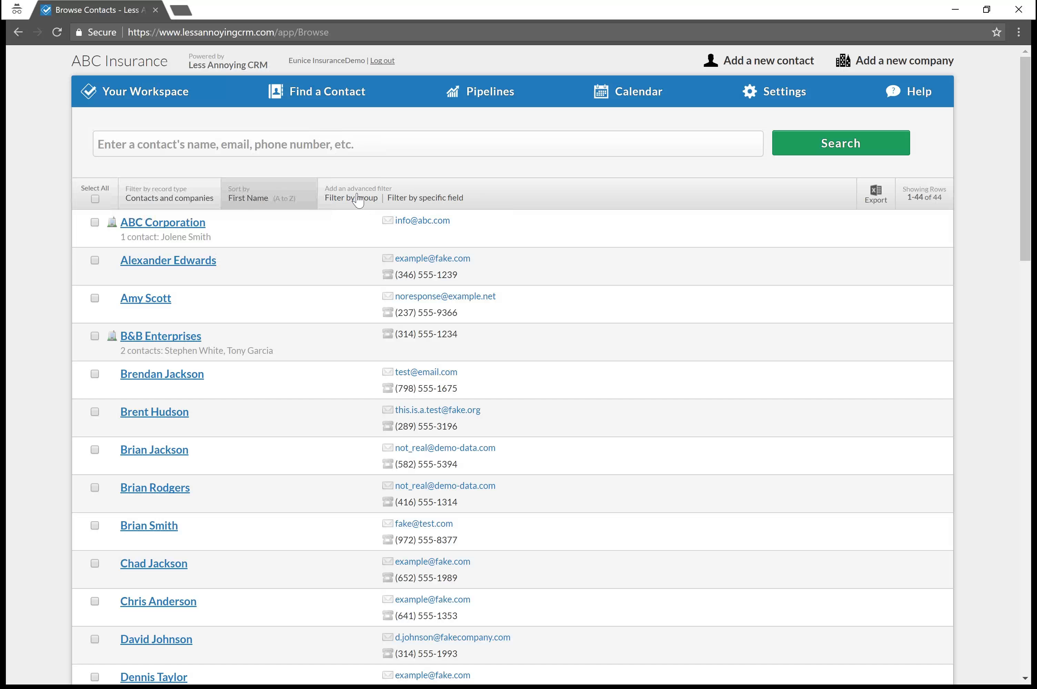
Filter the contact list to records whose Birthday is between 09/01/2017 and 09/30/2017.
{"action": "left_click_drag", "start_coordinate": [479, 205], "coordinate": [384, 201]}
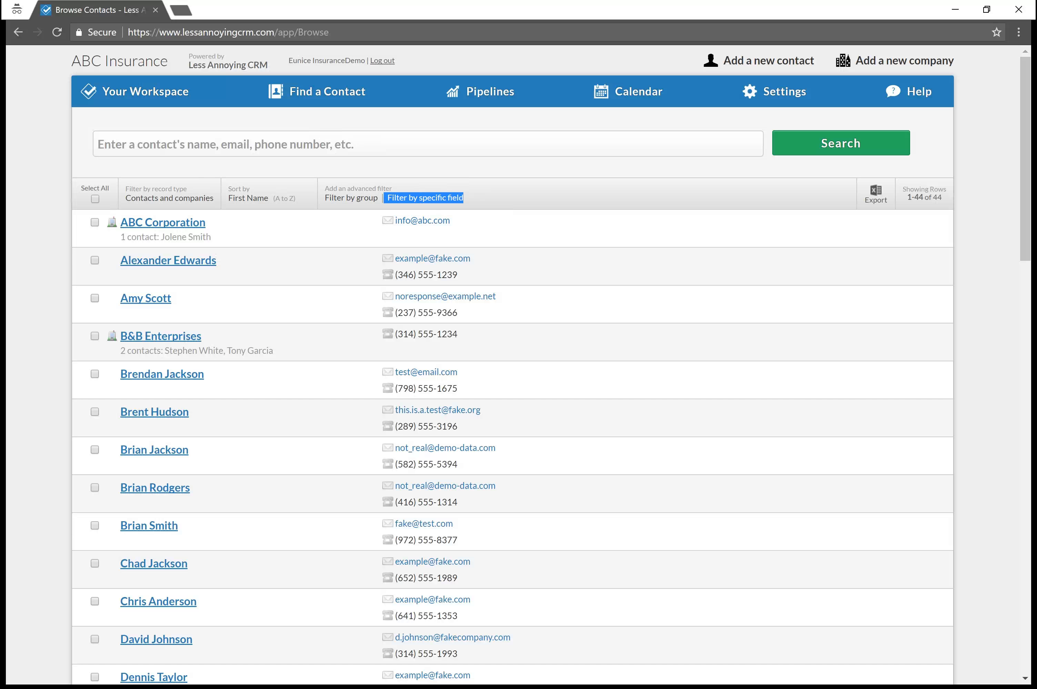
{"action": "left_click", "coordinate": [438, 203]}
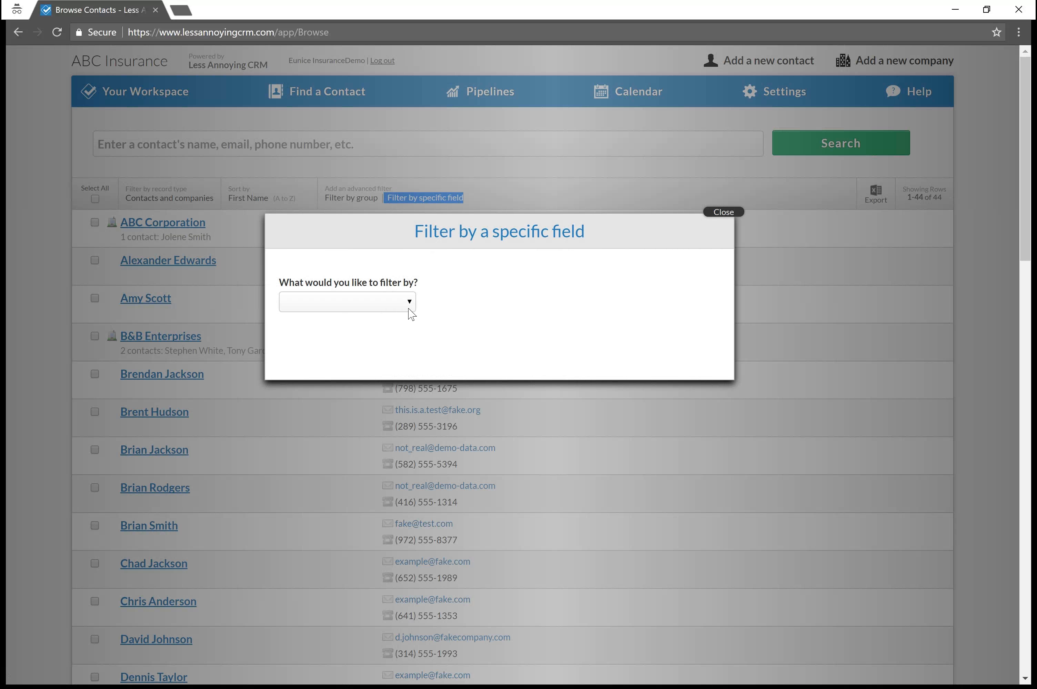
{"action": "left_click", "coordinate": [408, 308]}
{"action": "left_click_drag", "start_coordinate": [411, 339], "coordinate": [408, 510]}
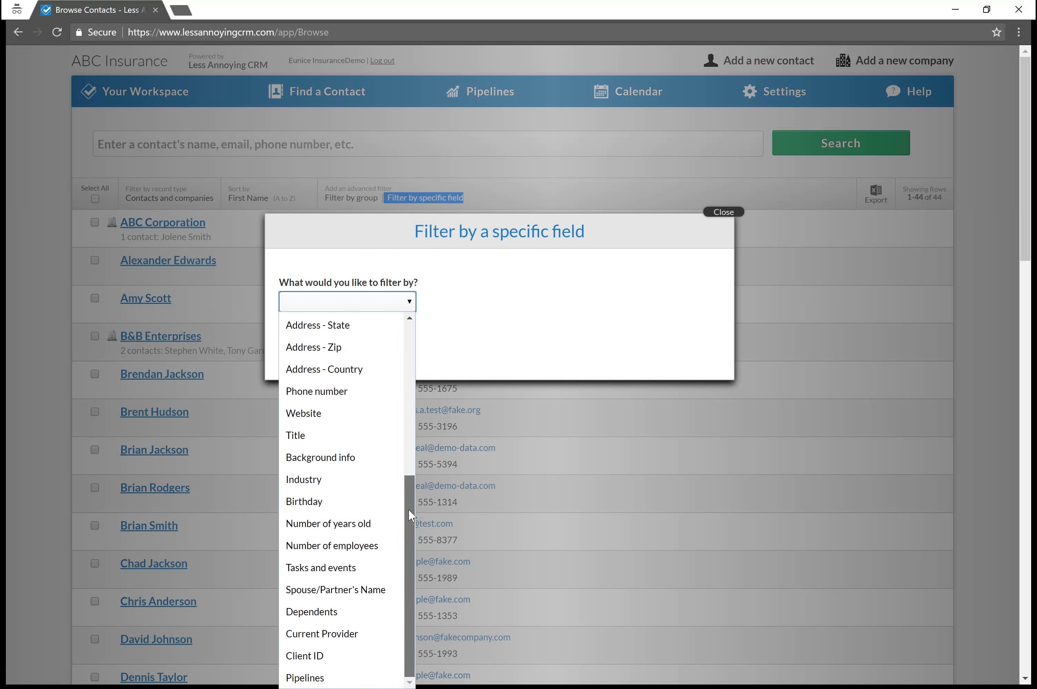
{"action": "left_click", "coordinate": [344, 503]}
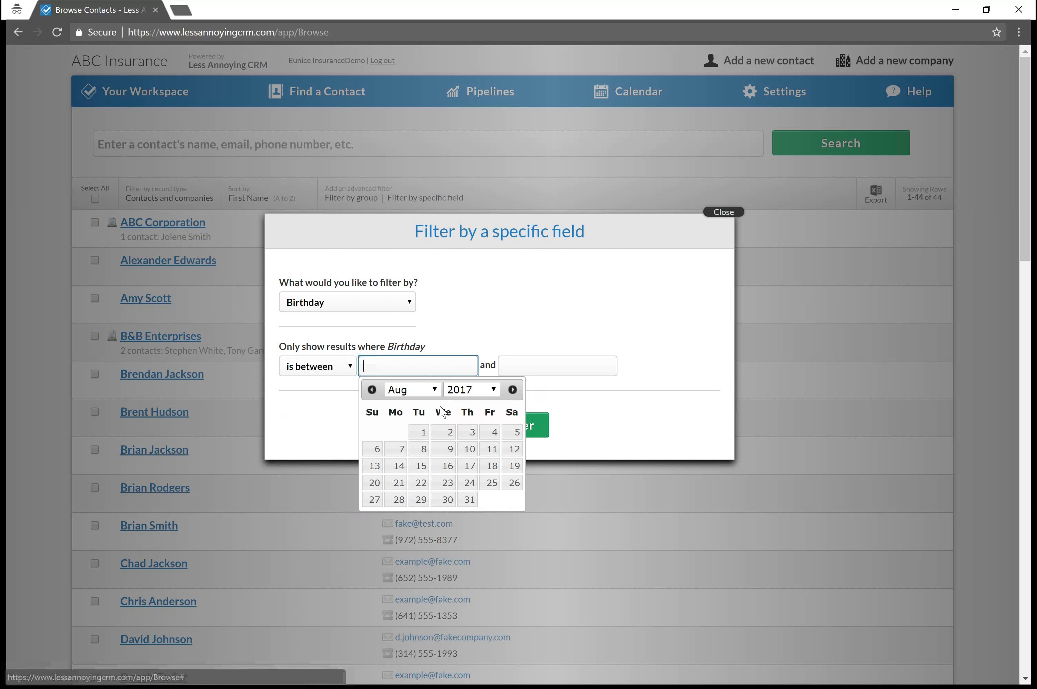
{"action": "left_click", "coordinate": [512, 391]}
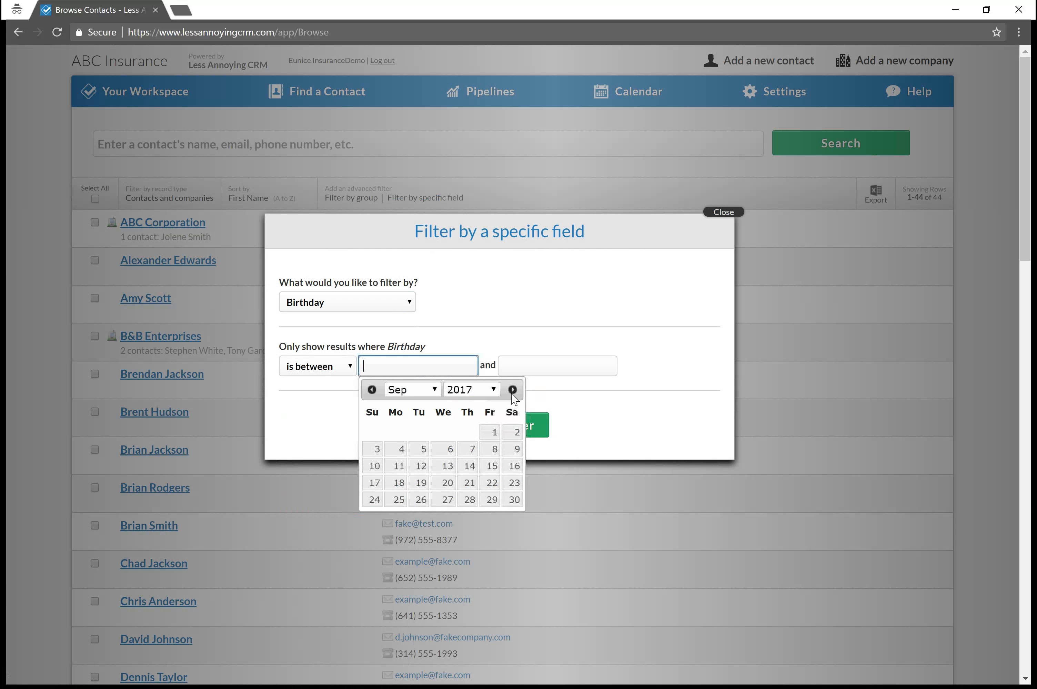
{"action": "left_click", "coordinate": [490, 433]}
{"action": "left_click", "coordinate": [576, 366]}
{"action": "left_click", "coordinate": [652, 390]}
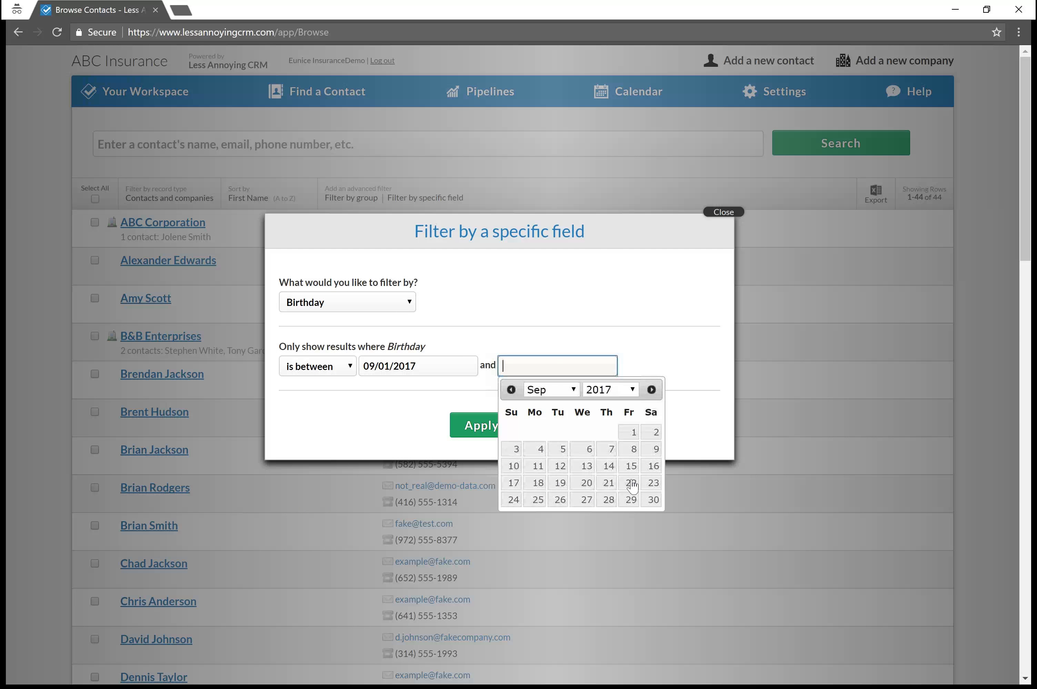
{"action": "left_click", "coordinate": [652, 500]}
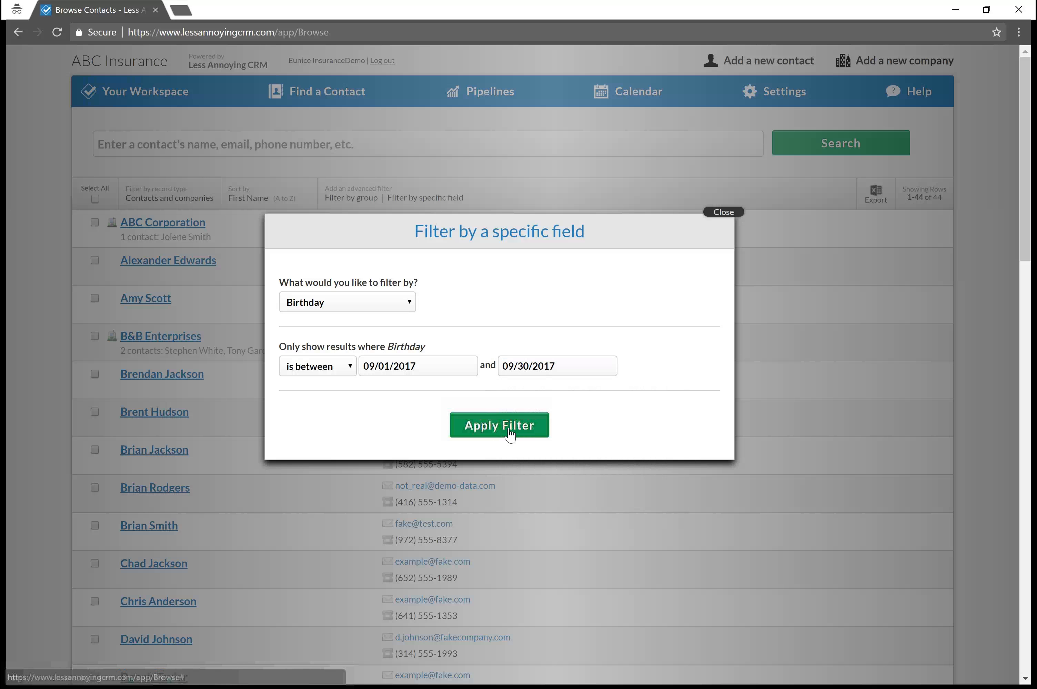
{"action": "left_click", "coordinate": [510, 431]}
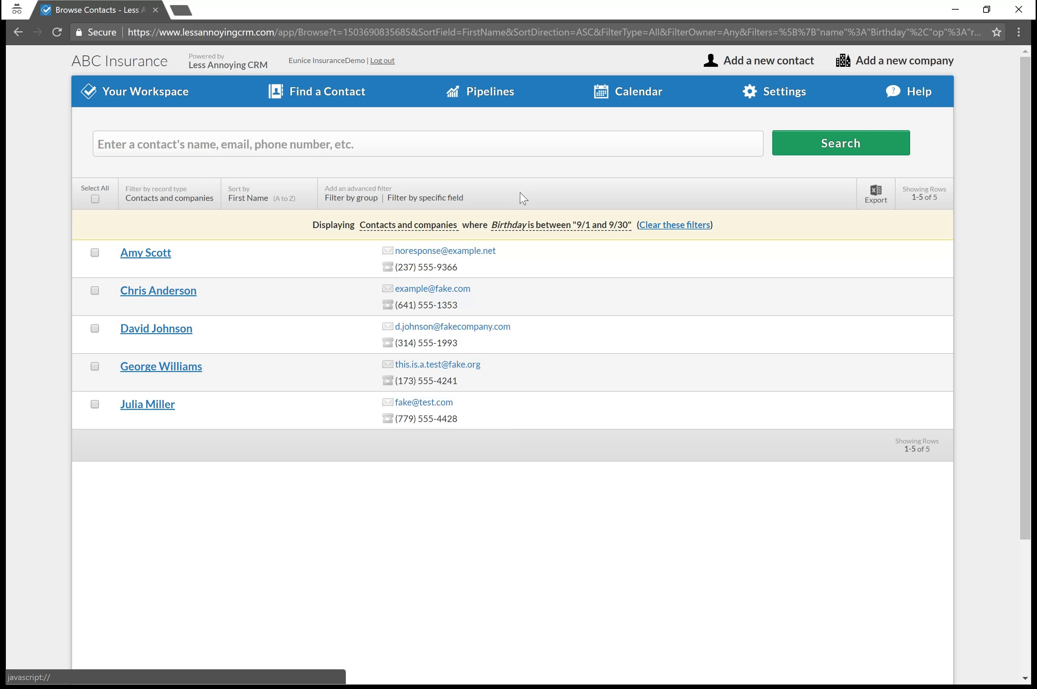
Add a second filter to the birthday results so that Number of years old is 64.
{"action": "left_click_drag", "start_coordinate": [465, 197], "coordinate": [385, 193]}
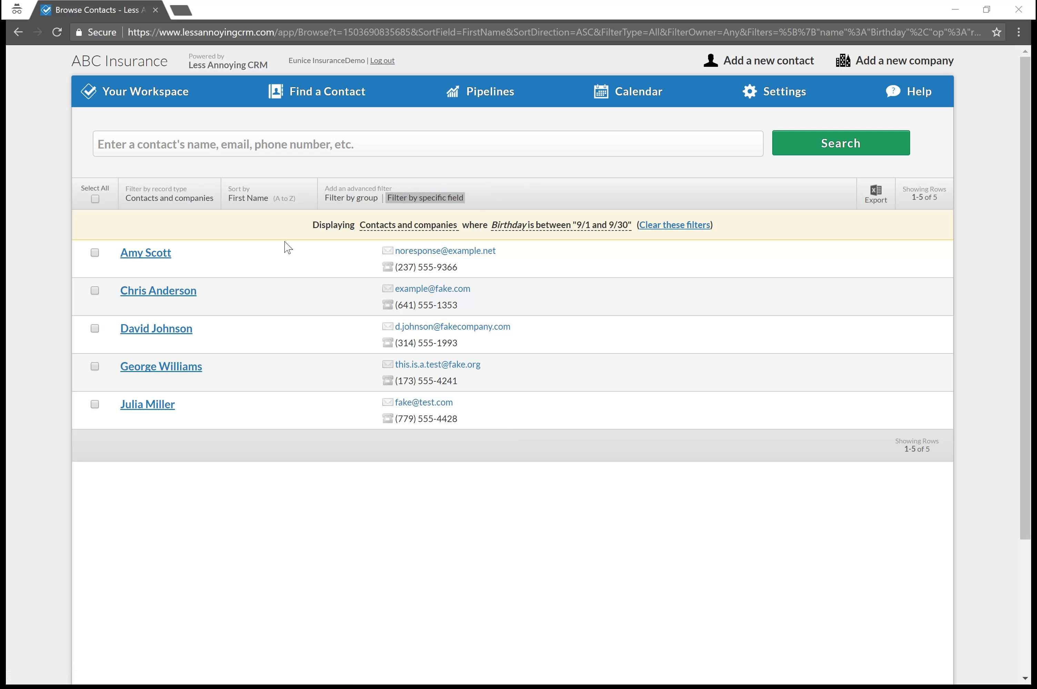
{"action": "left_click", "coordinate": [404, 198]}
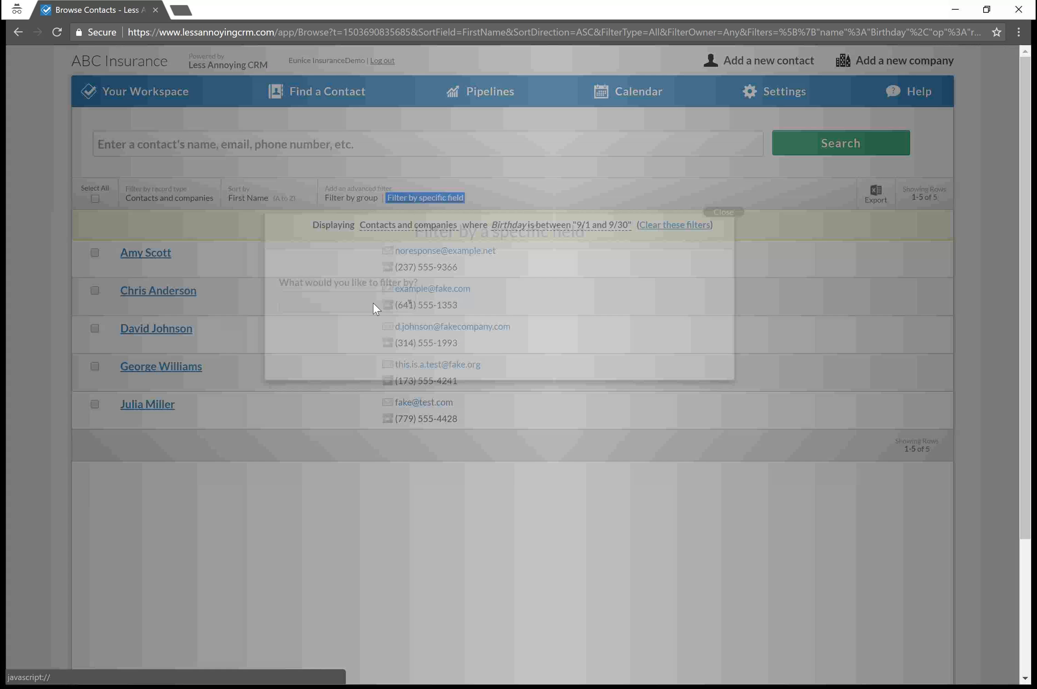
{"action": "left_click", "coordinate": [377, 304]}
{"action": "scroll", "coordinate": [378, 392], "scroll_direction": "down", "scroll_amount": 5}
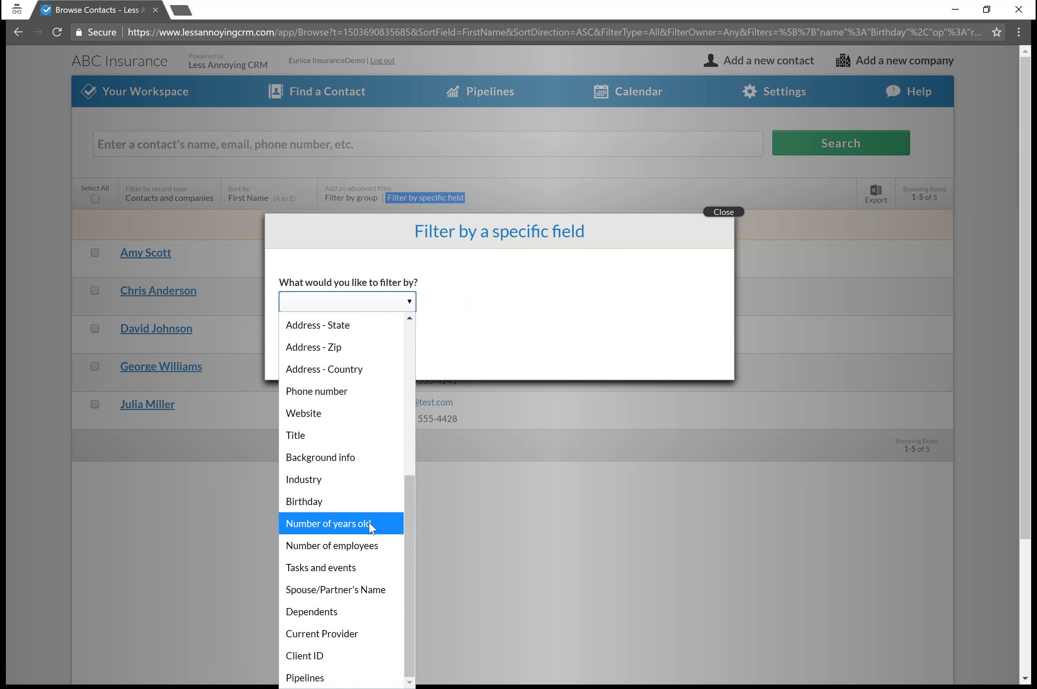
{"action": "left_click", "coordinate": [371, 526]}
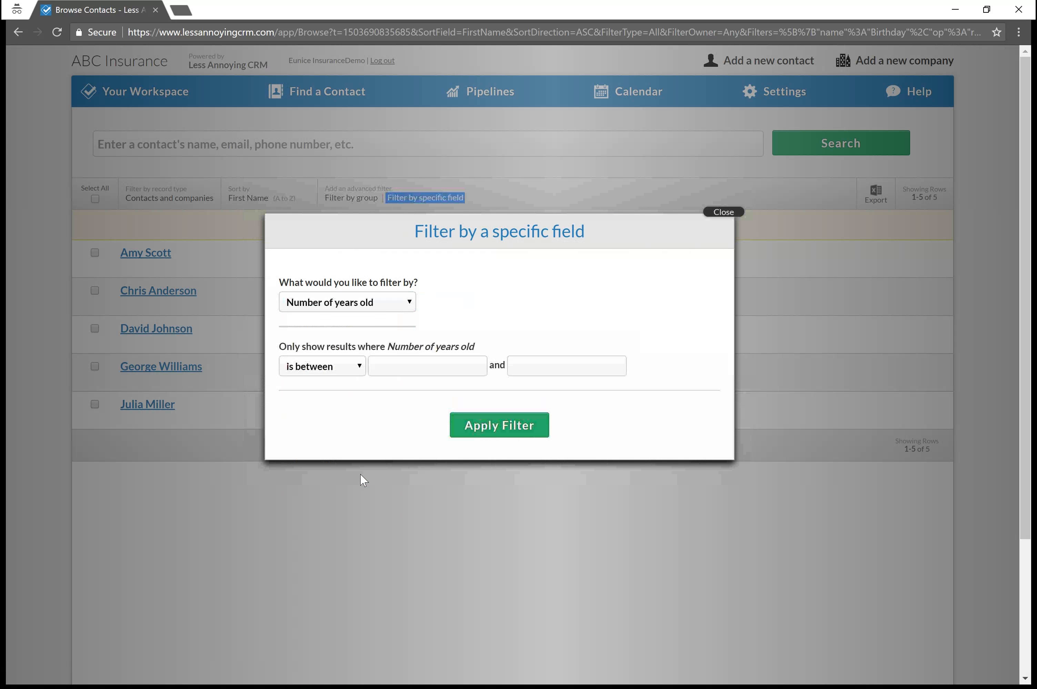
{"action": "left_click", "coordinate": [338, 376]}
{"action": "left_click", "coordinate": [335, 408]}
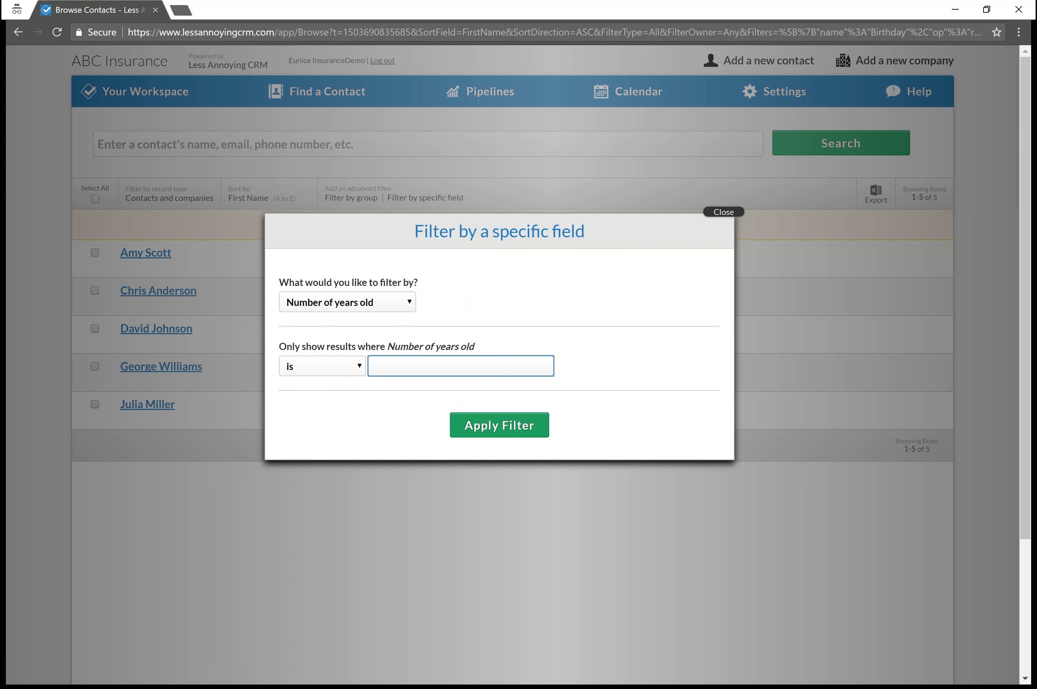
{"action": "type", "text": "64"}
{"action": "left_click", "coordinate": [465, 427]}
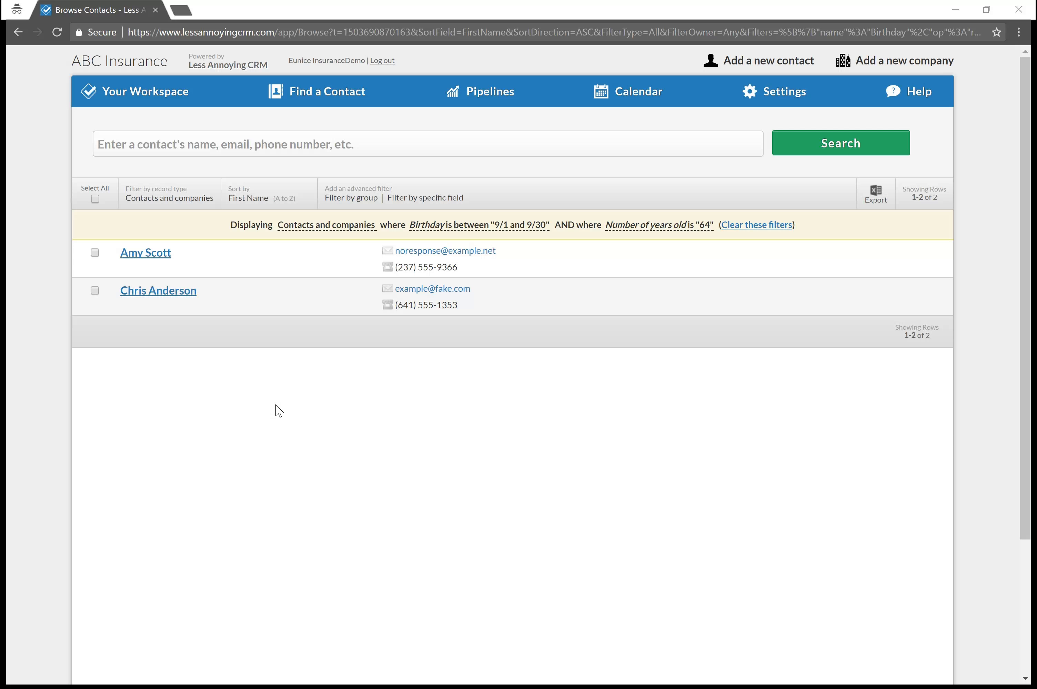
Return to the full list of contacts and companies, filter it to Companies only, and make that the default setting.
{"action": "mouse_move", "coordinate": [340, 106]}
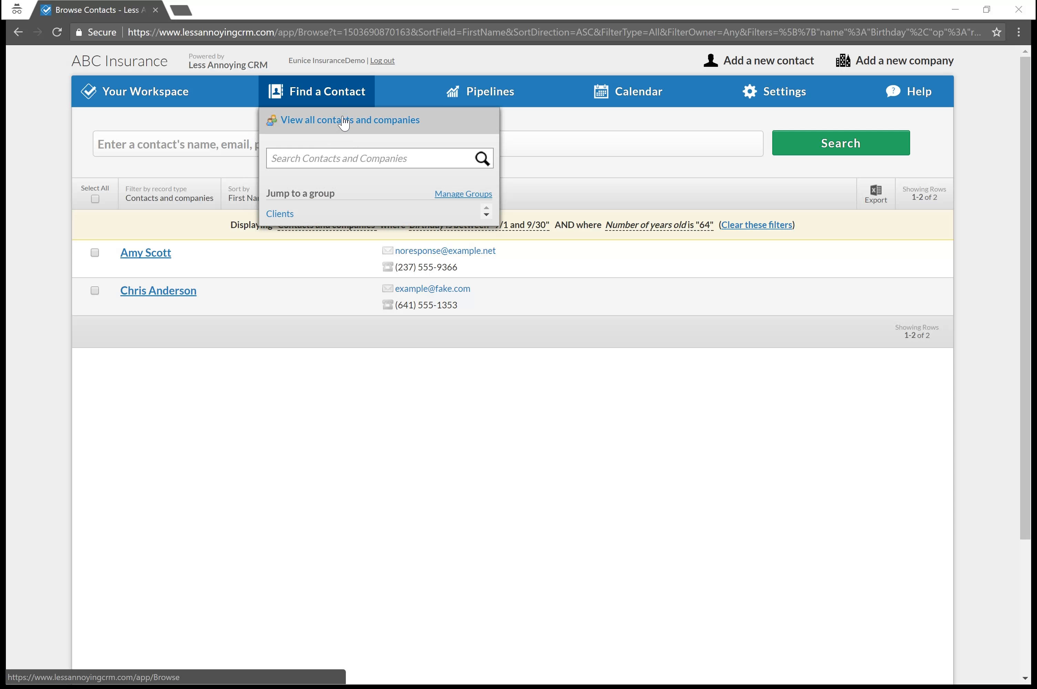
{"action": "left_click", "coordinate": [344, 120]}
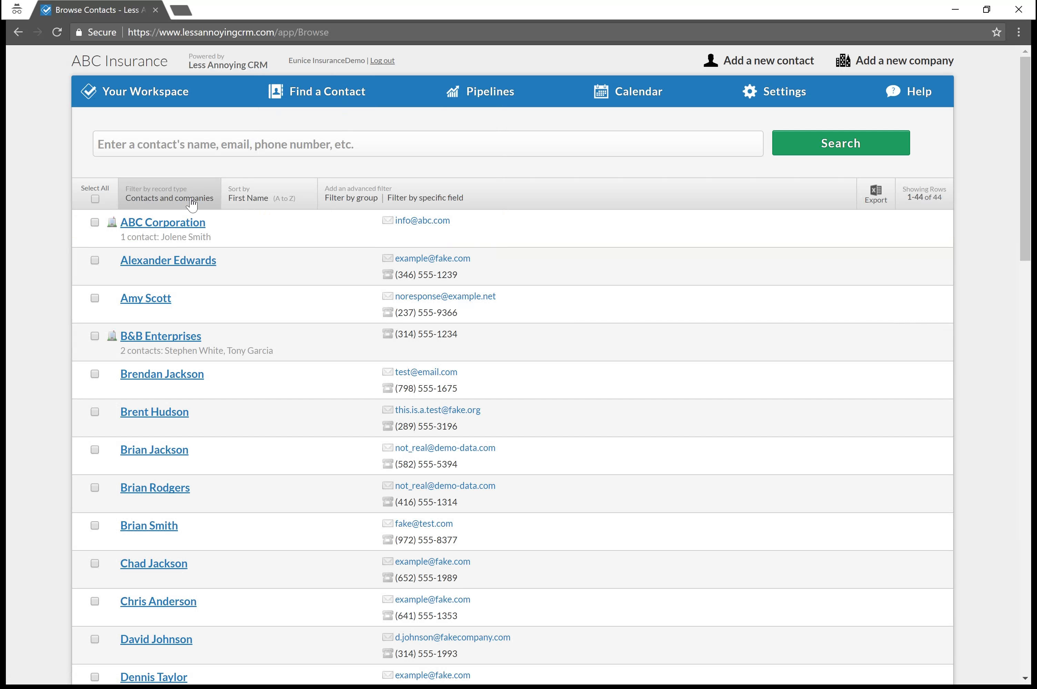
{"action": "left_click", "coordinate": [216, 204]}
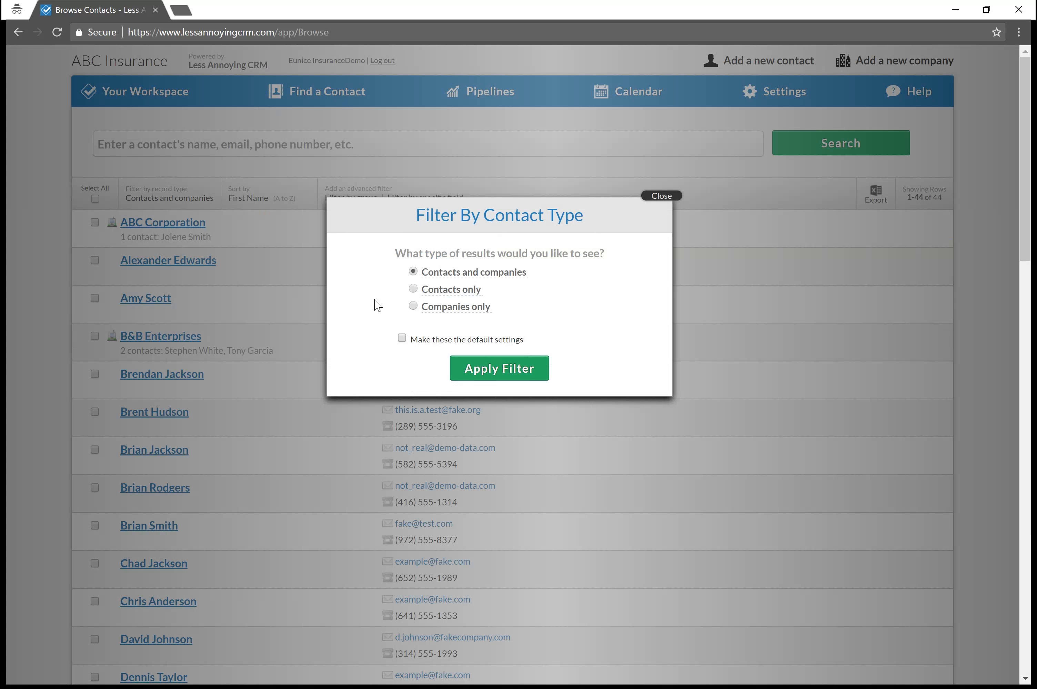
{"action": "left_click", "coordinate": [412, 307]}
{"action": "left_click", "coordinate": [402, 339]}
{"action": "left_click", "coordinate": [523, 374]}
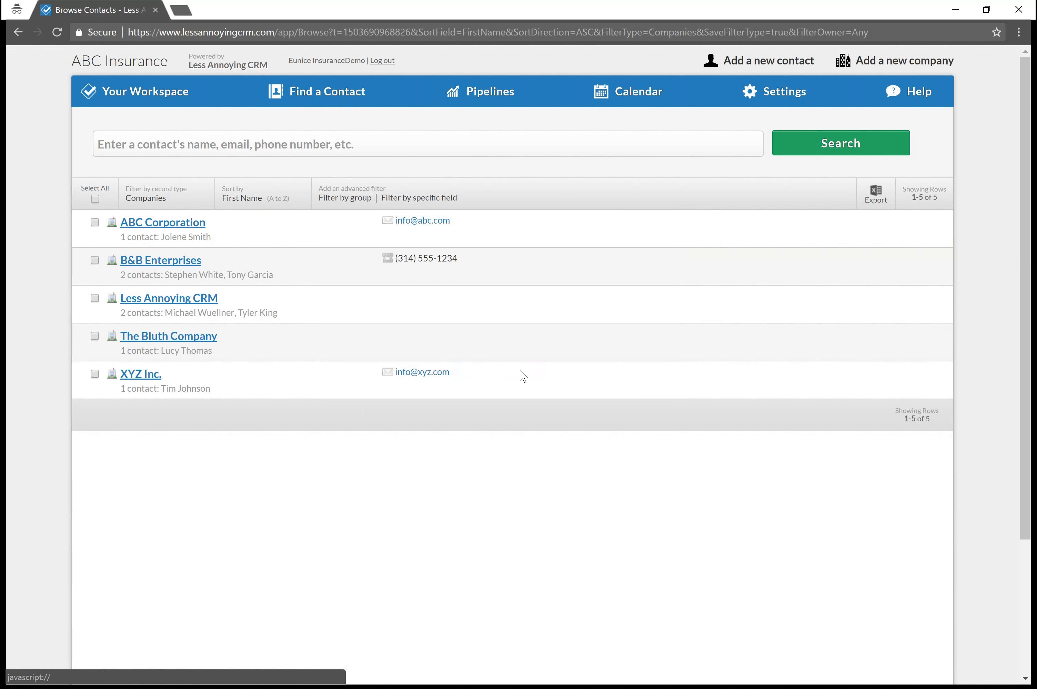
Search the records for the ABC Corporation HR Manager by first name.
{"action": "left_click", "coordinate": [209, 136]}
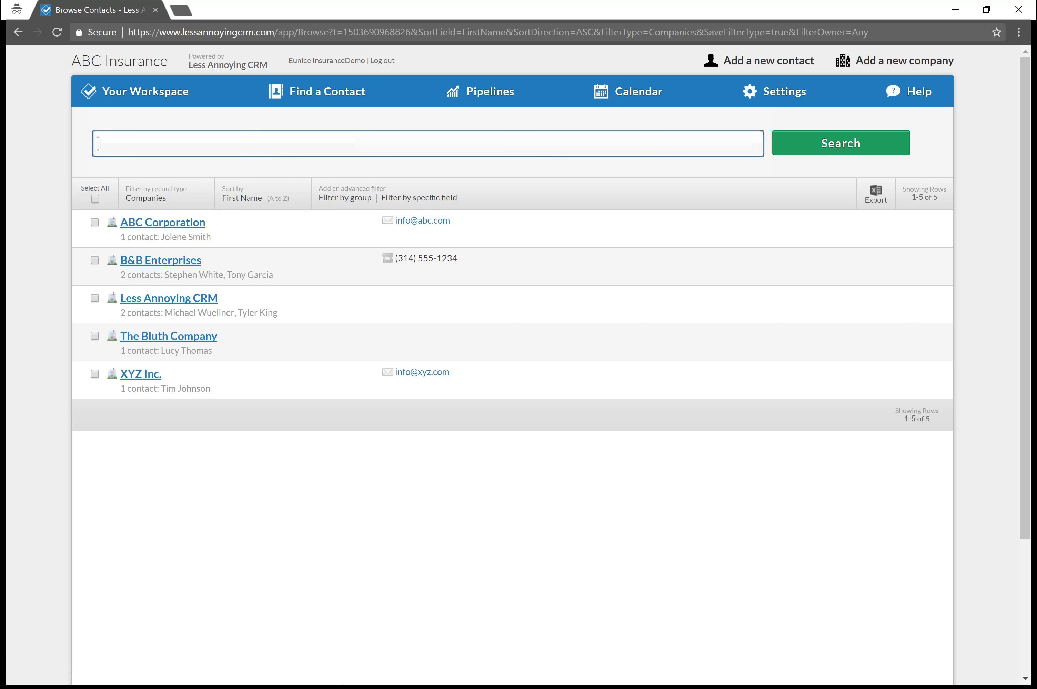
{"action": "type", "text": "jolene"}
{"action": "key", "text": "Return"}
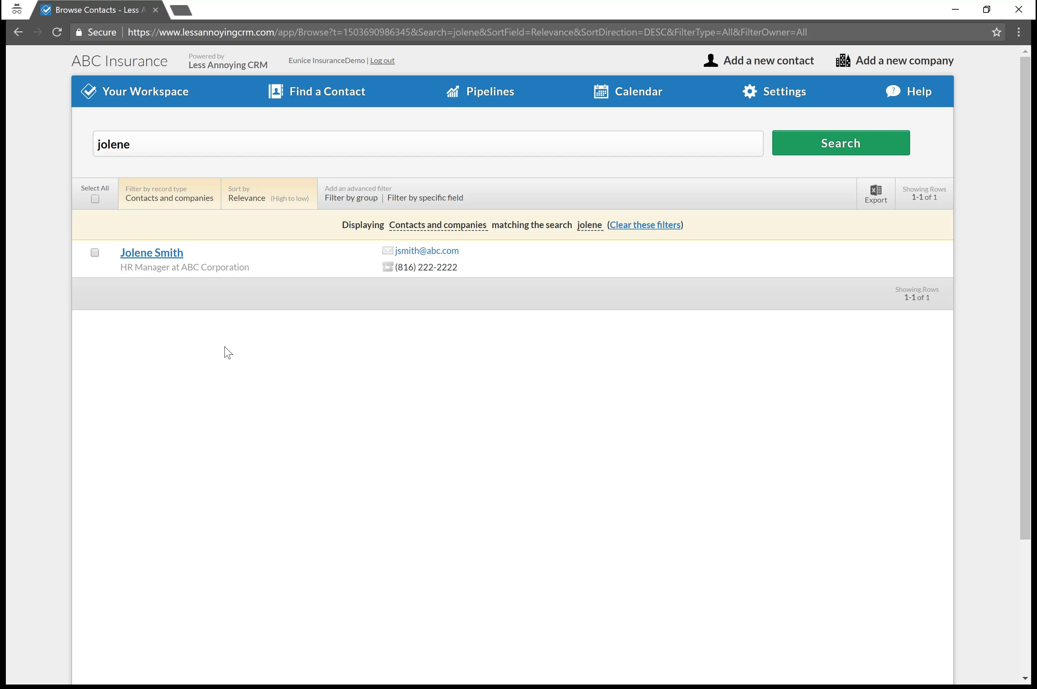
Clear the name search, list both contacts and companies, and open the profile of the contact at ABC Corporation.
{"action": "left_click", "coordinate": [625, 226]}
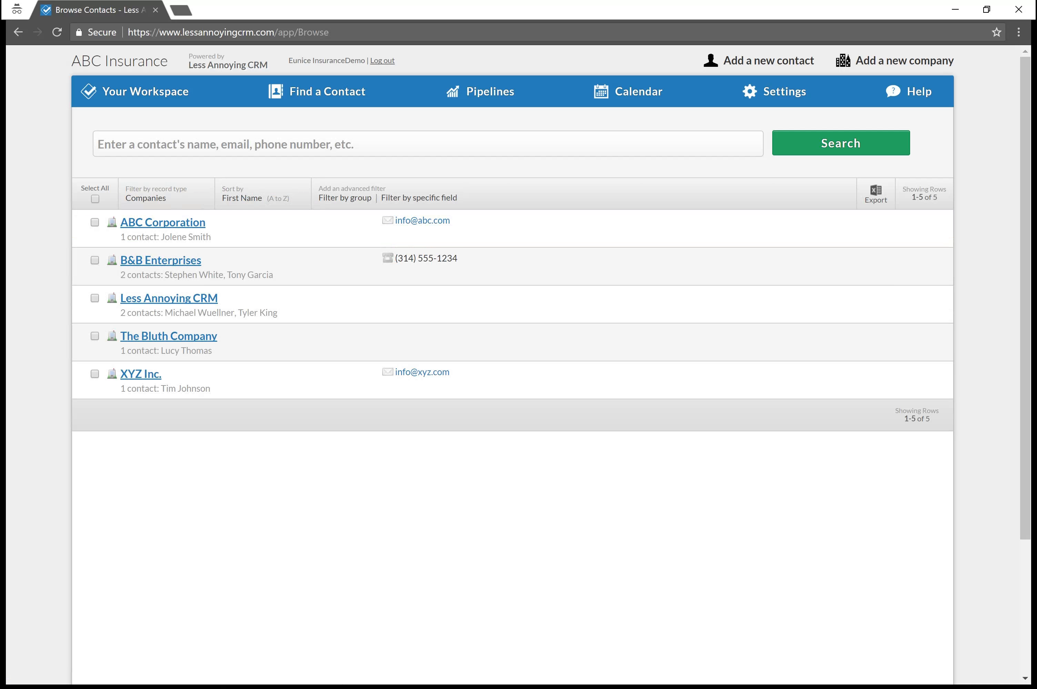
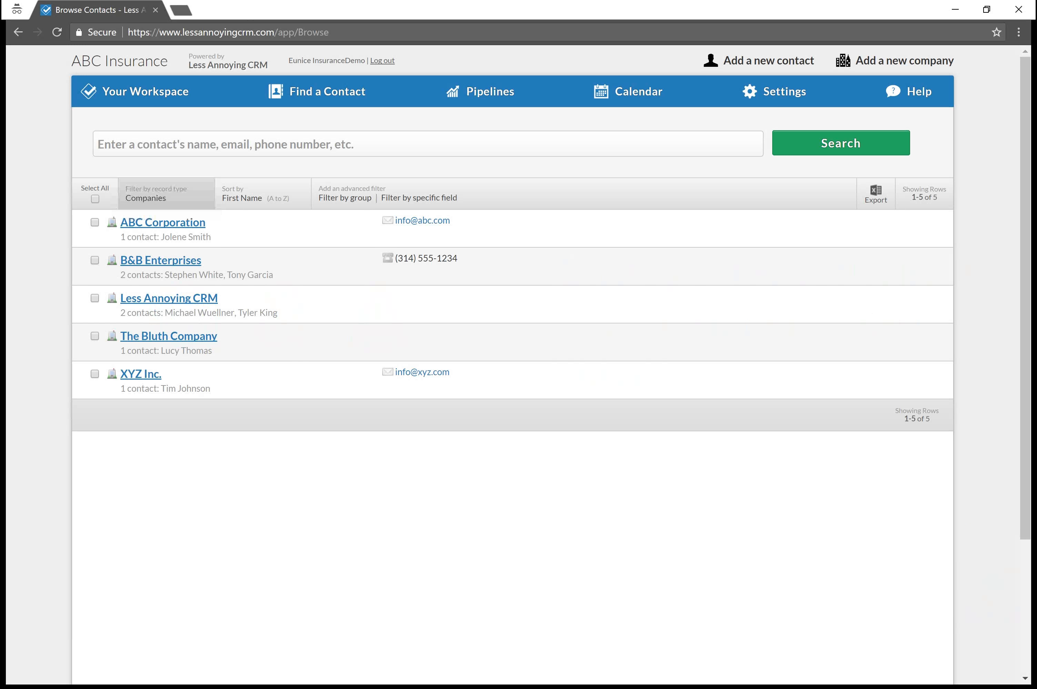
{"action": "left_click", "coordinate": [165, 195]}
{"action": "left_click", "coordinate": [417, 273]}
{"action": "left_click", "coordinate": [500, 366]}
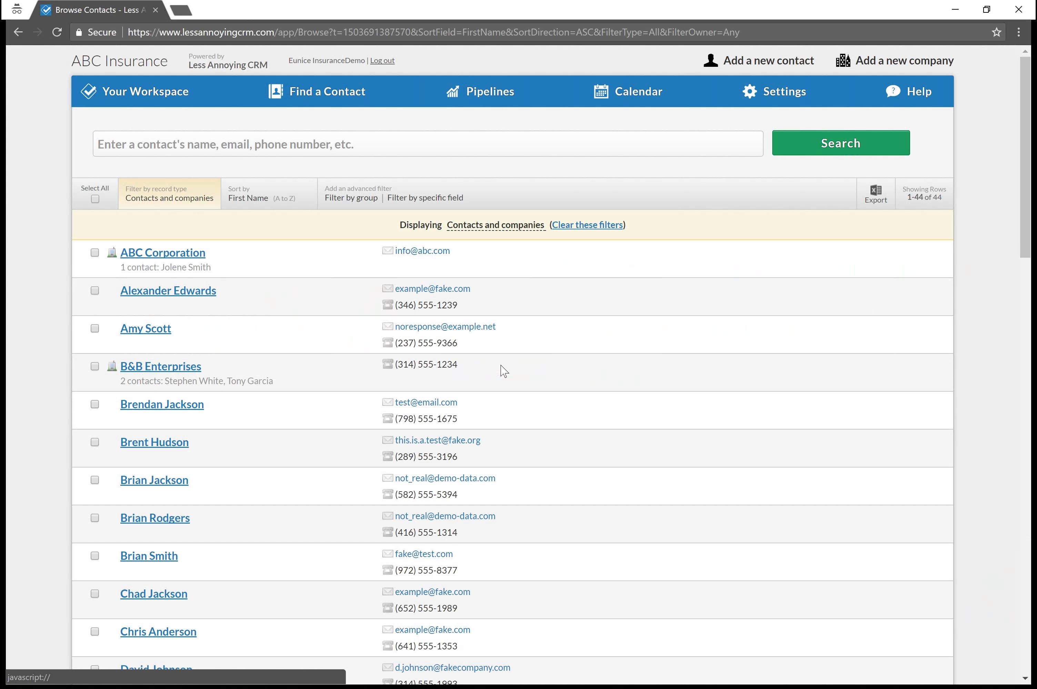
{"action": "left_click", "coordinate": [197, 267]}
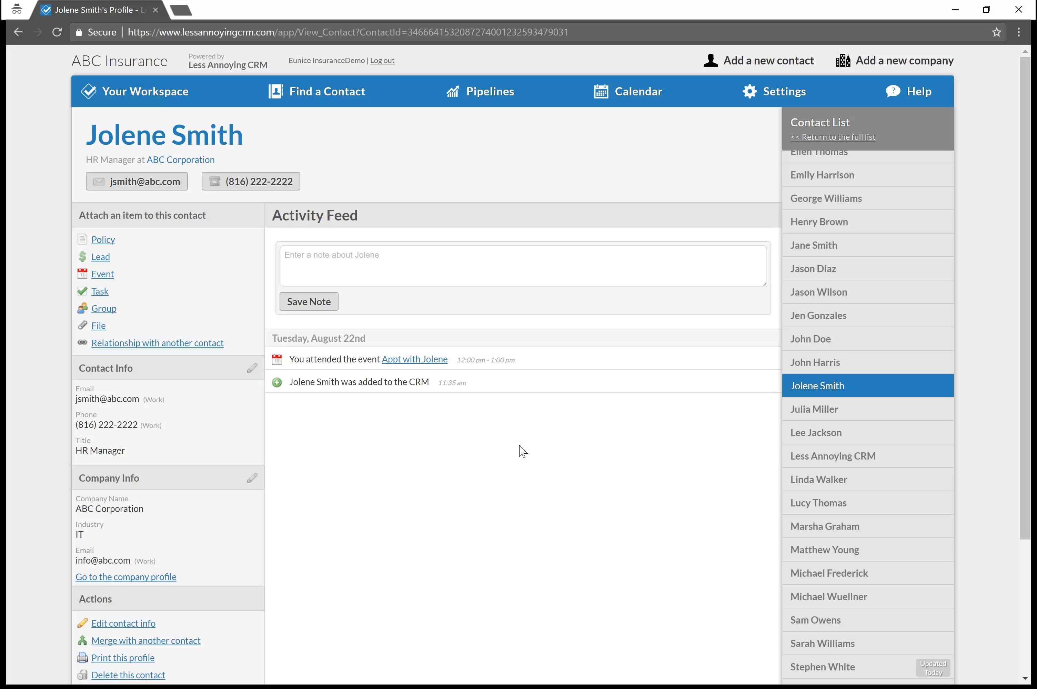
Create a new contact for the spouse of ABC Corporation's HR Manager, entering only the full name.
{"action": "left_click", "coordinate": [745, 62]}
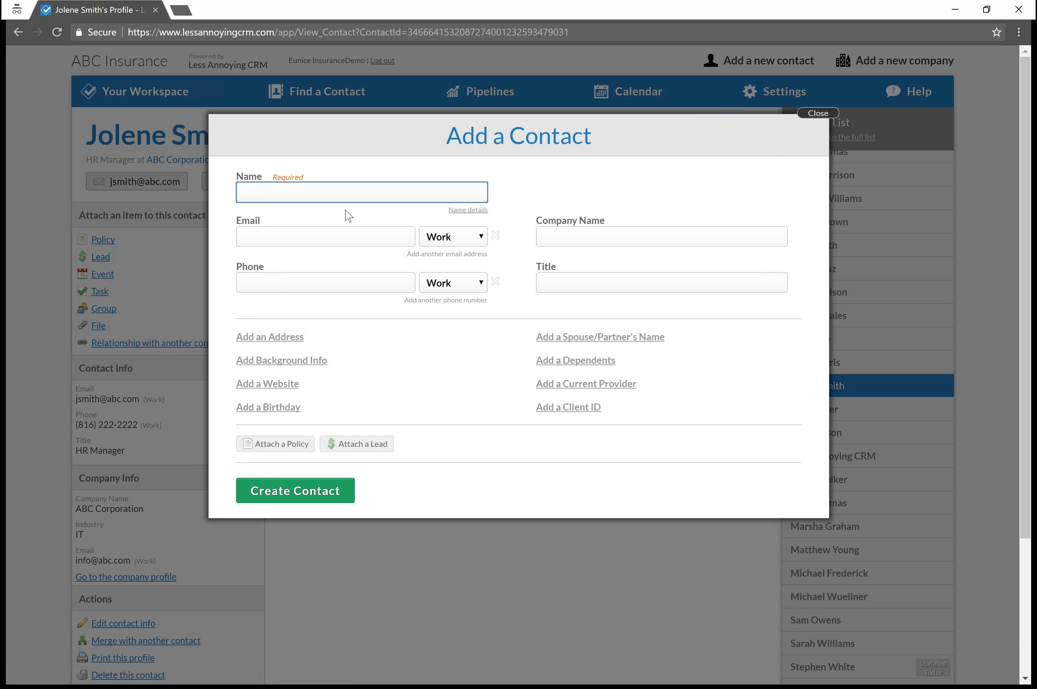
{"action": "type", "text": "Karl Smith"}
{"action": "key", "text": "Tab"}
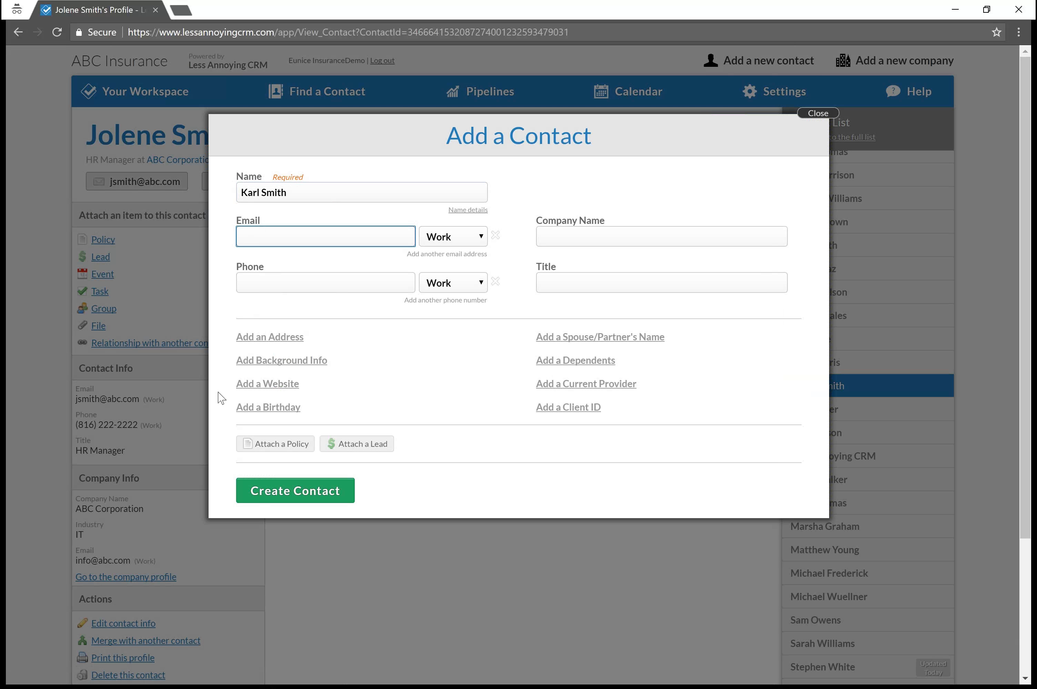
{"action": "left_click", "coordinate": [267, 504]}
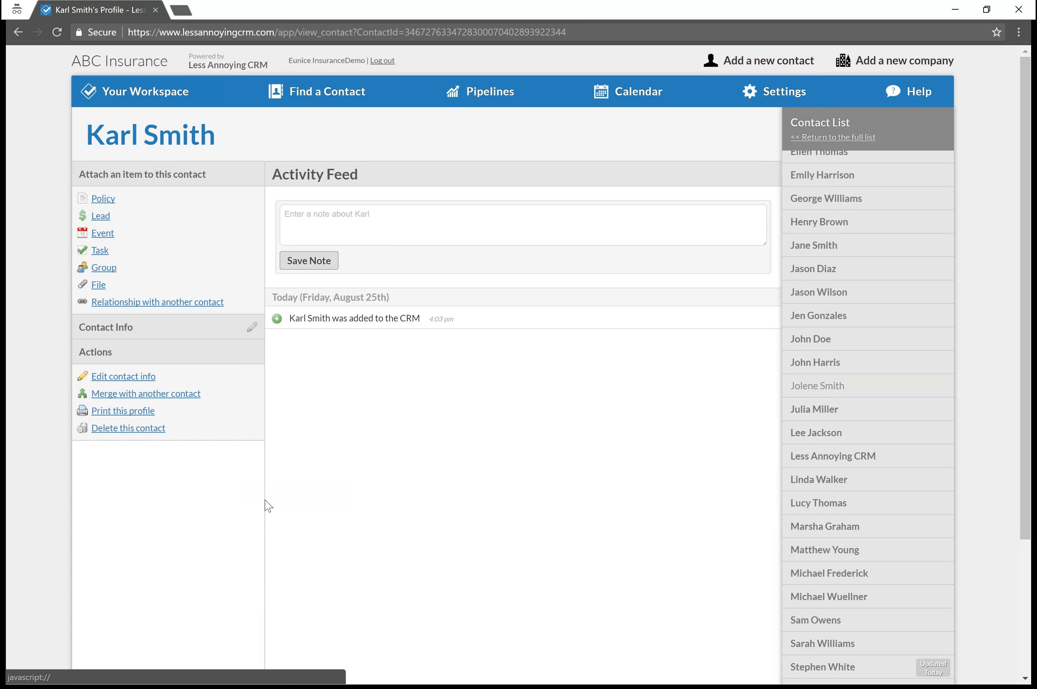
Add a relationship from the new contact to ABC Corporation's HR Manager, with a note saying that the two are married.
{"action": "left_click_drag", "start_coordinate": [224, 302], "coordinate": [91, 302]}
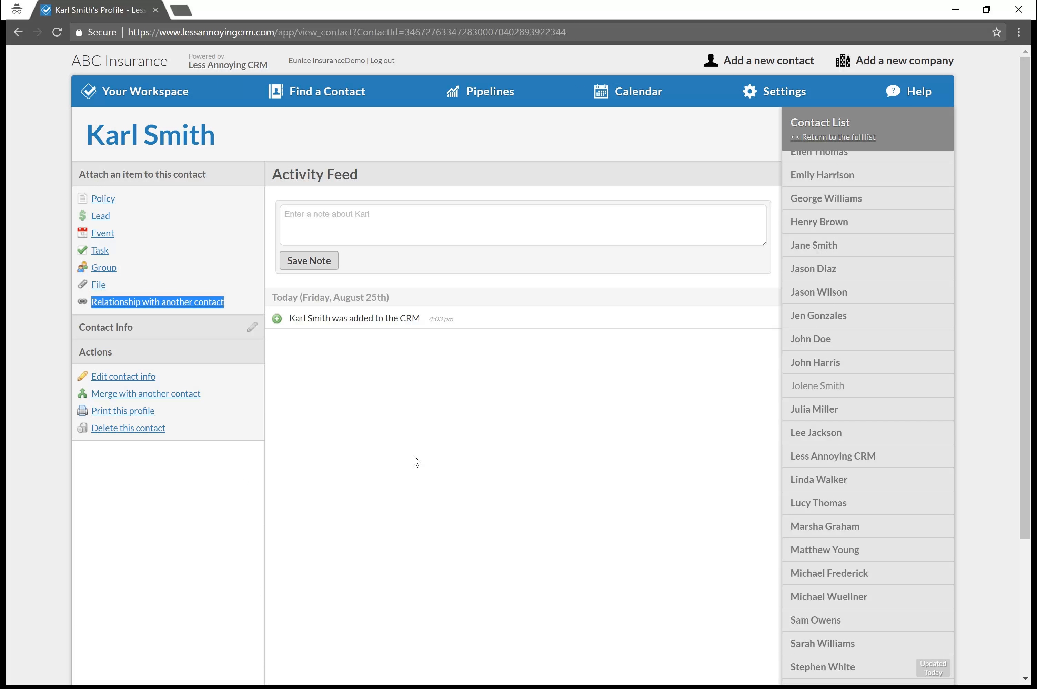
{"action": "left_click", "coordinate": [218, 307]}
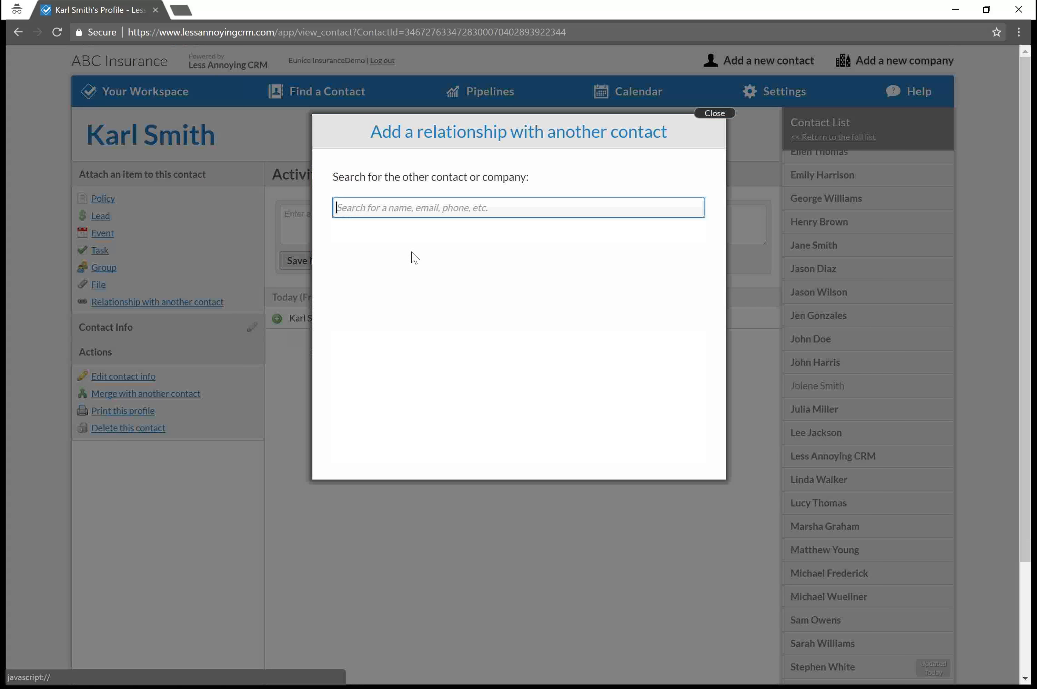
{"action": "type", "text": "jolene"}
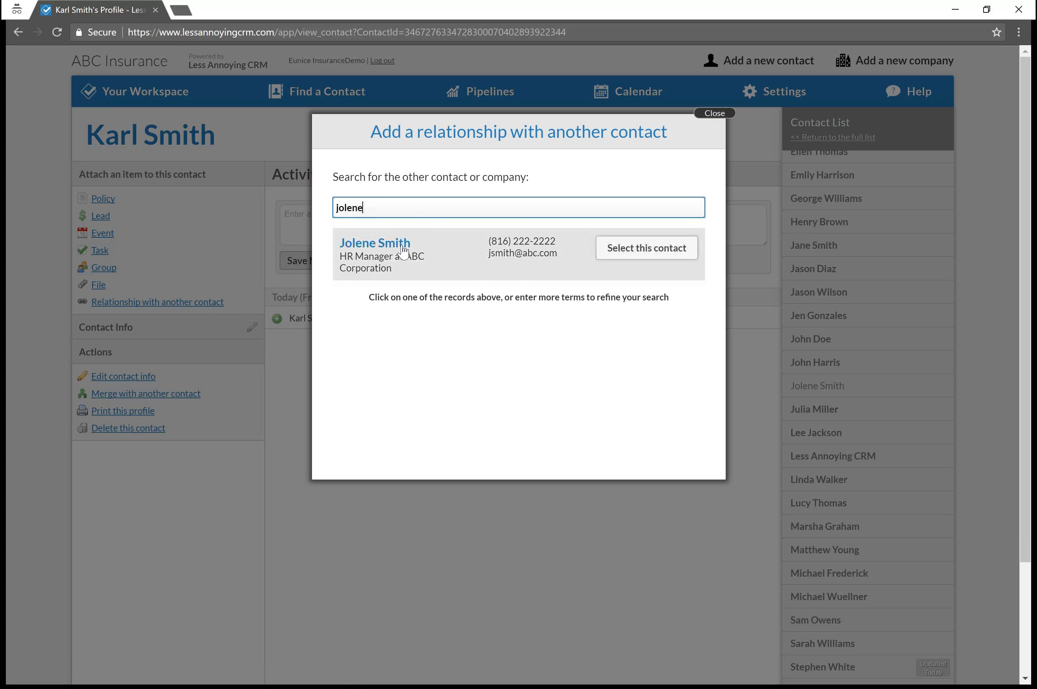
{"action": "left_click", "coordinate": [404, 252]}
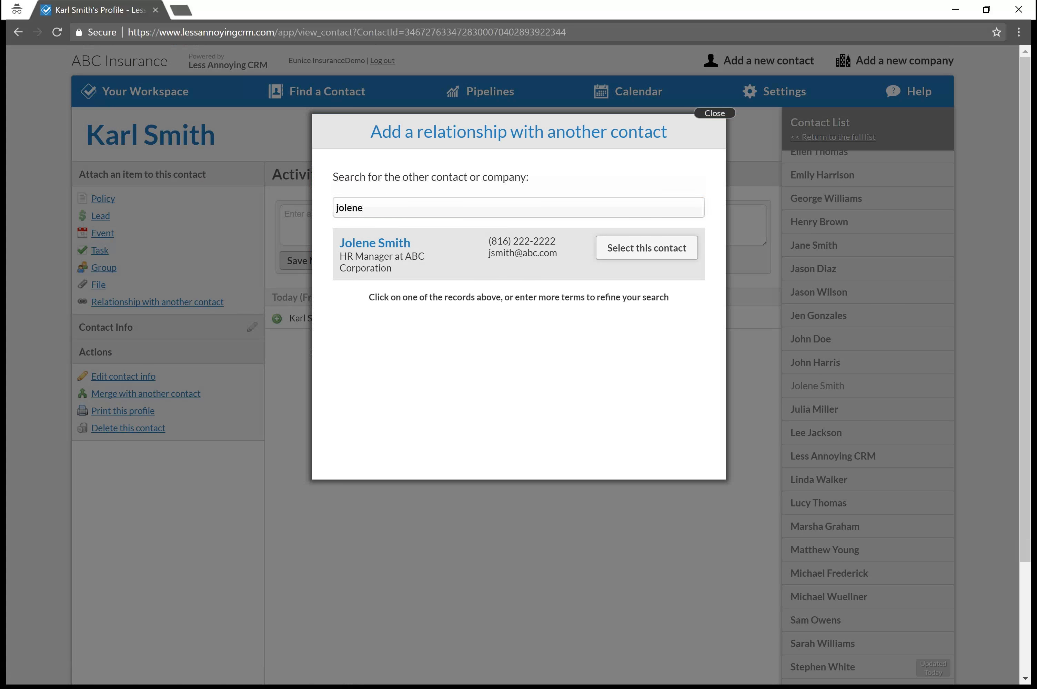
{"action": "type", "text": "Karl and Jolene are married"}
{"action": "left_click", "coordinate": [403, 273]}
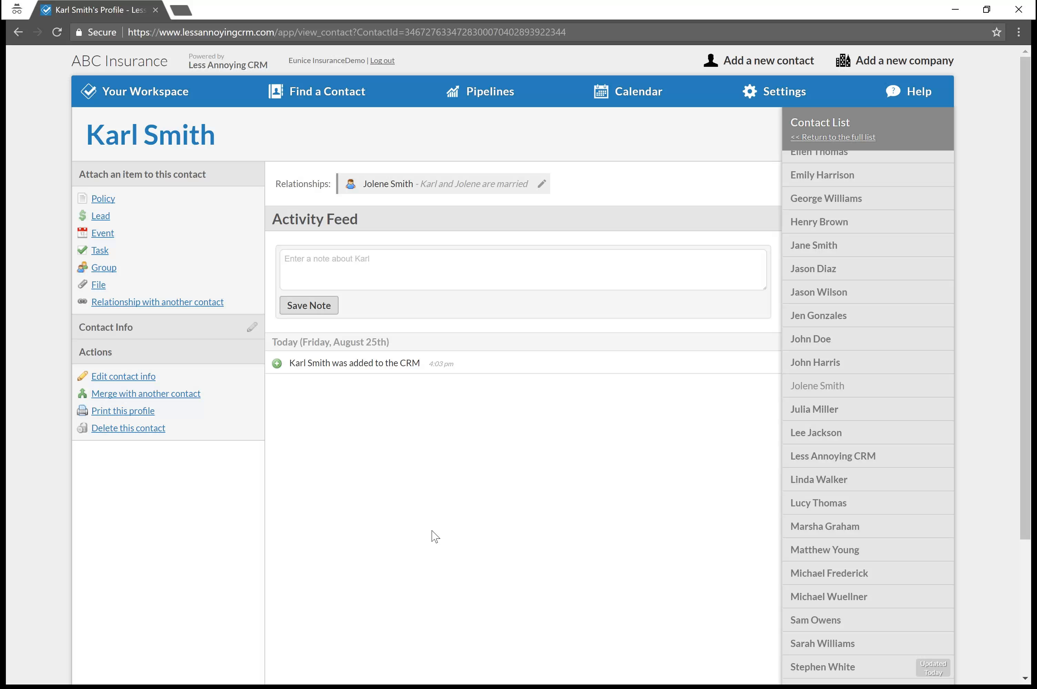
Edit the HR Manager's contact record so the middle name holds "and" plus the spouse's first name, and save the changes.
{"action": "left_click", "coordinate": [381, 194]}
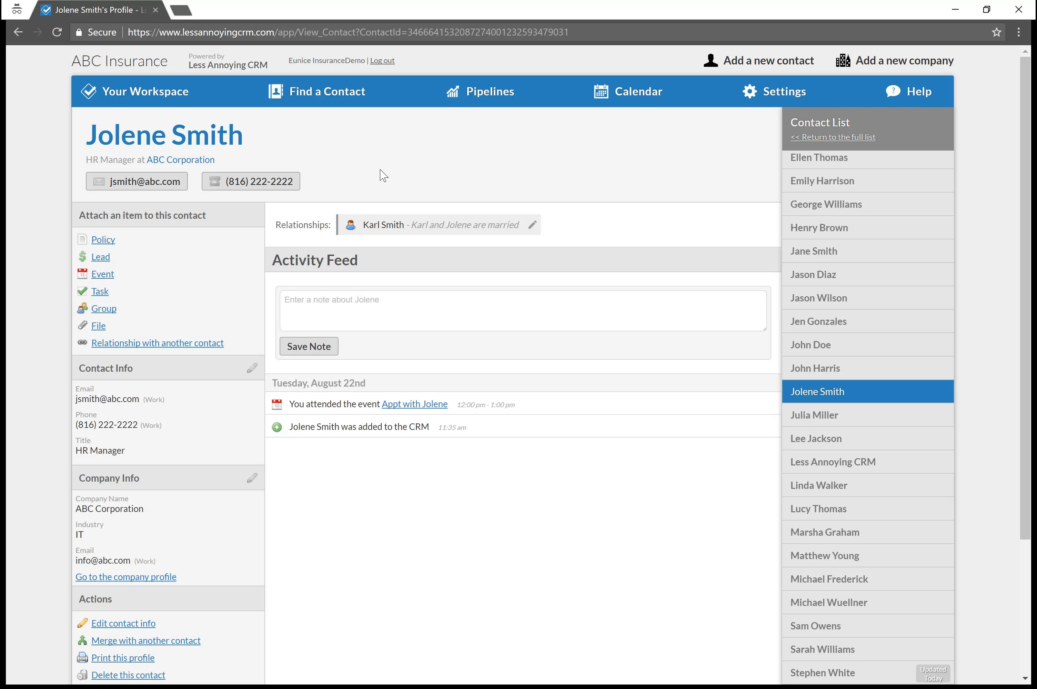
{"action": "left_click", "coordinate": [252, 369]}
{"action": "key", "text": "Tab"}
{"action": "type", "text": "and Karl"}
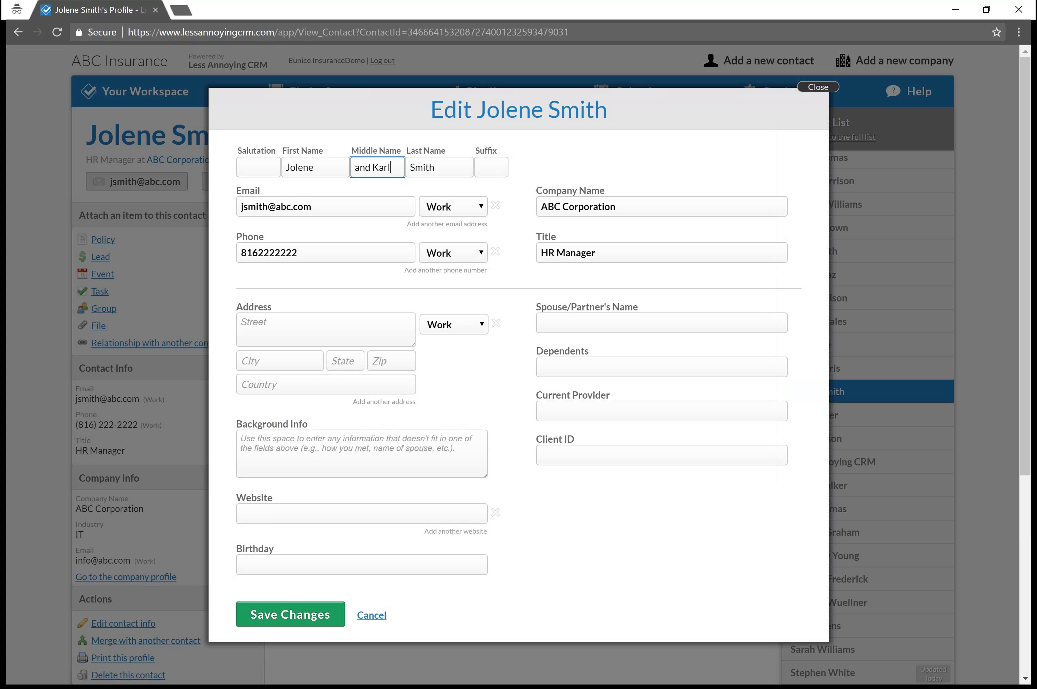
{"action": "left_click", "coordinate": [307, 619]}
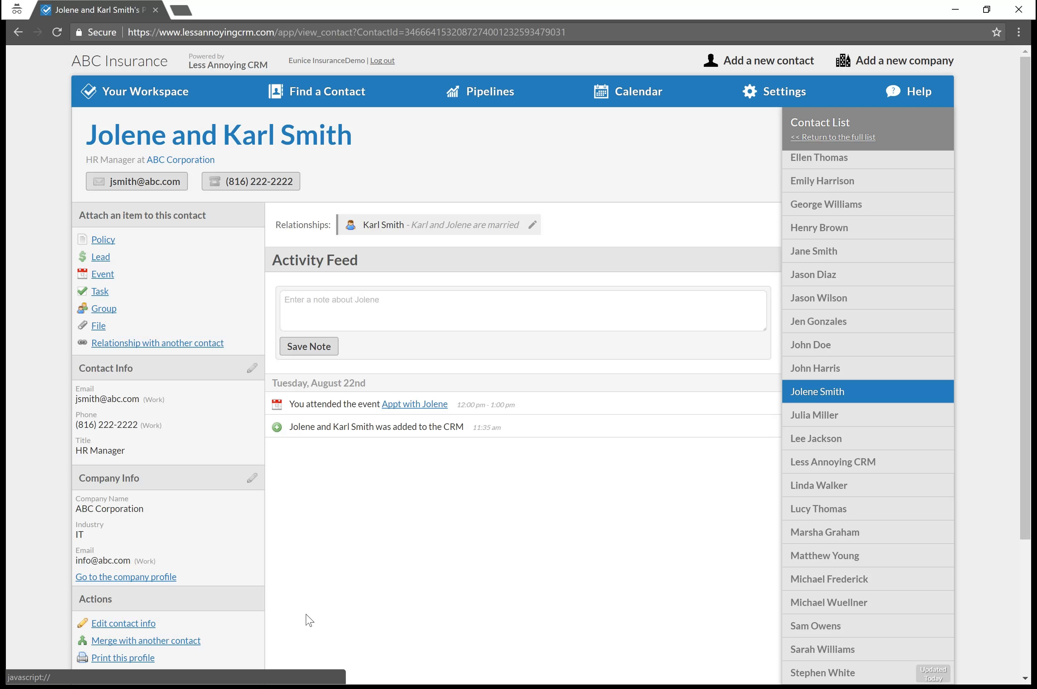
Return to the contact list, open the B&B Enterprises company record and examine its contacts at this company.
{"action": "mouse_move", "coordinate": [494, 101]}
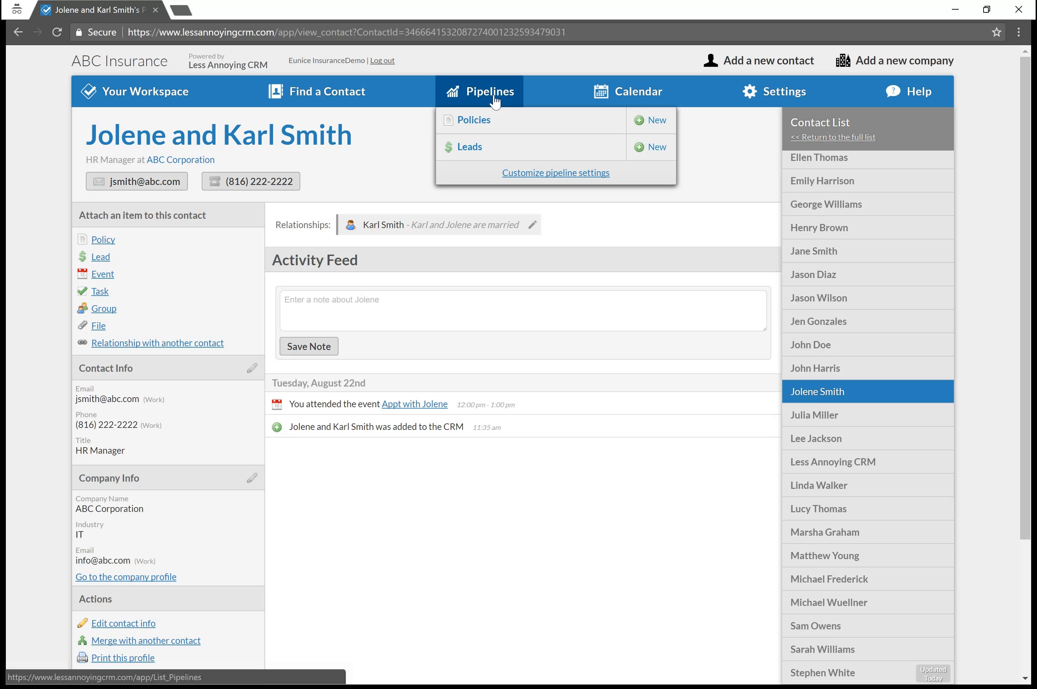
{"action": "mouse_move", "coordinate": [361, 105]}
{"action": "left_click", "coordinate": [355, 127]}
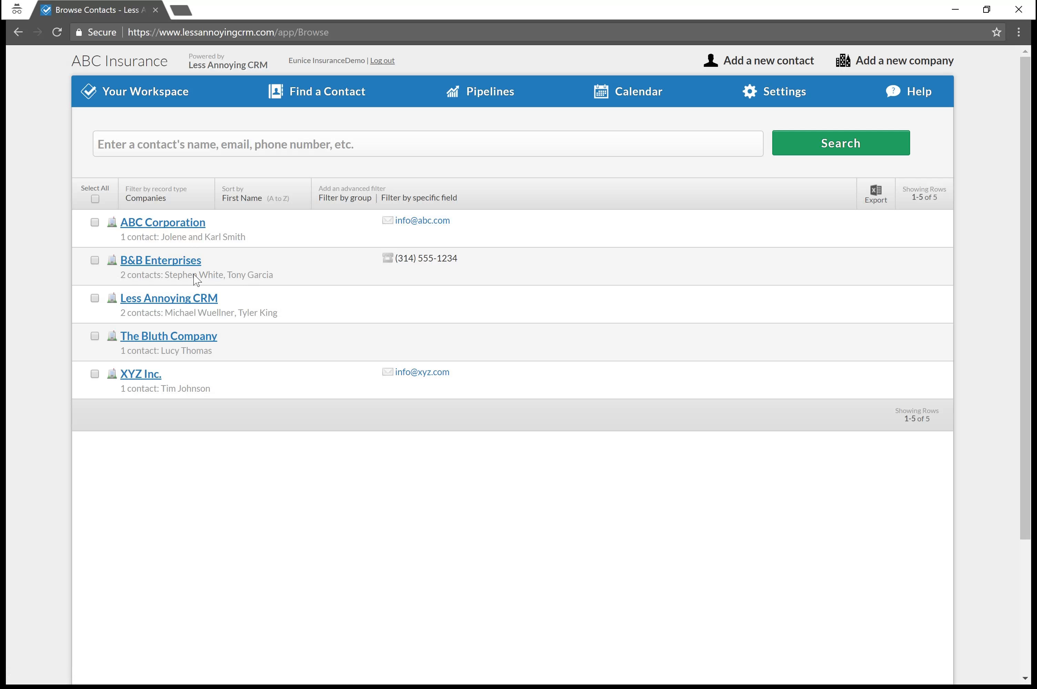
{"action": "left_click", "coordinate": [170, 261]}
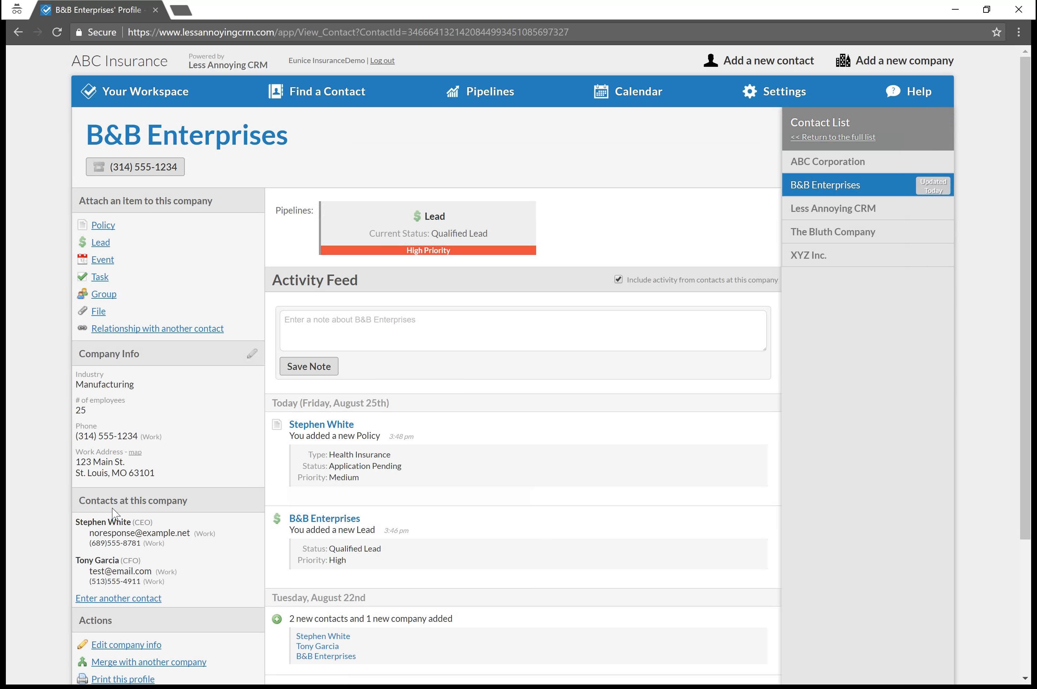
{"action": "left_click_drag", "start_coordinate": [79, 500], "coordinate": [194, 508]}
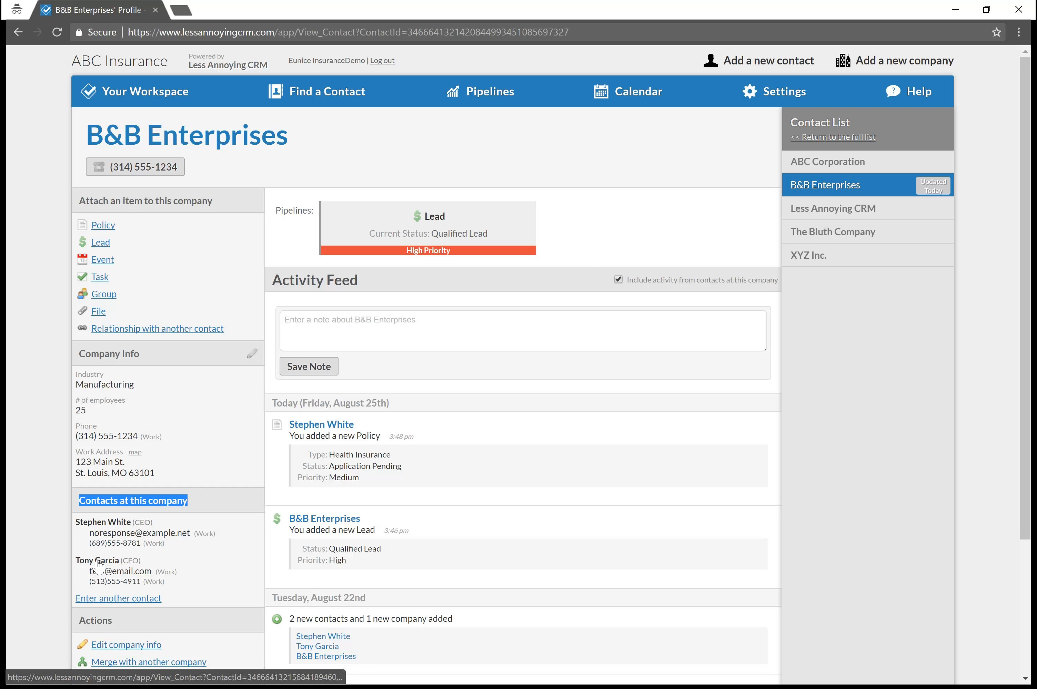
Open the form for entering another contact at B&B Enterprises, check its company name, and close it without saving.
{"action": "left_click", "coordinate": [170, 600]}
{"action": "left_click_drag", "start_coordinate": [166, 599], "coordinate": [75, 601]}
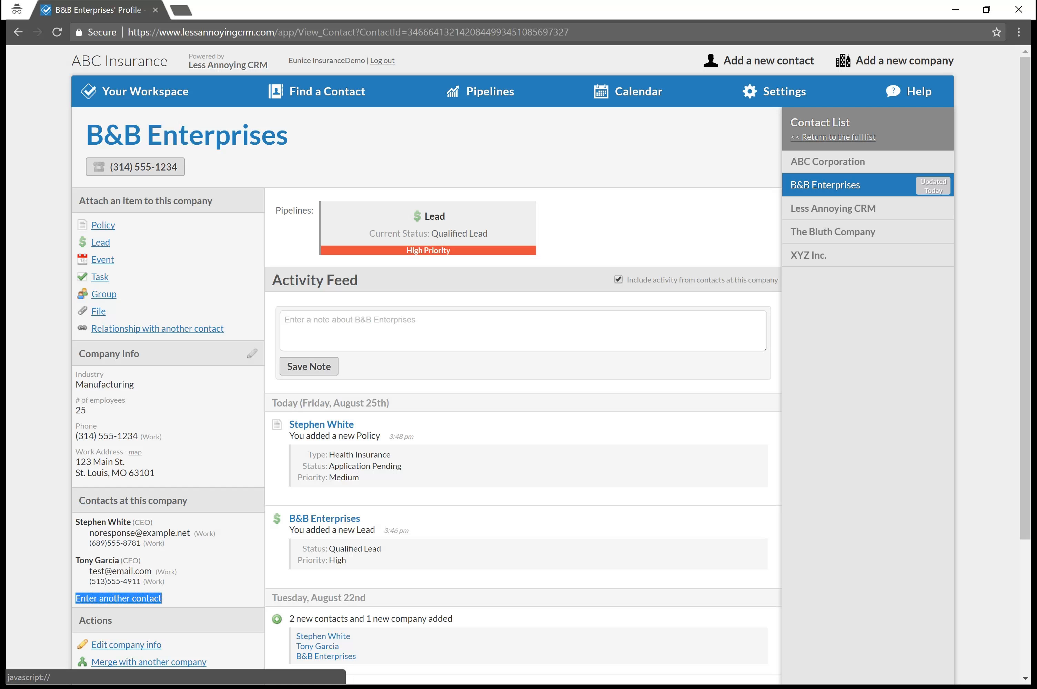
{"action": "left_click", "coordinate": [95, 602]}
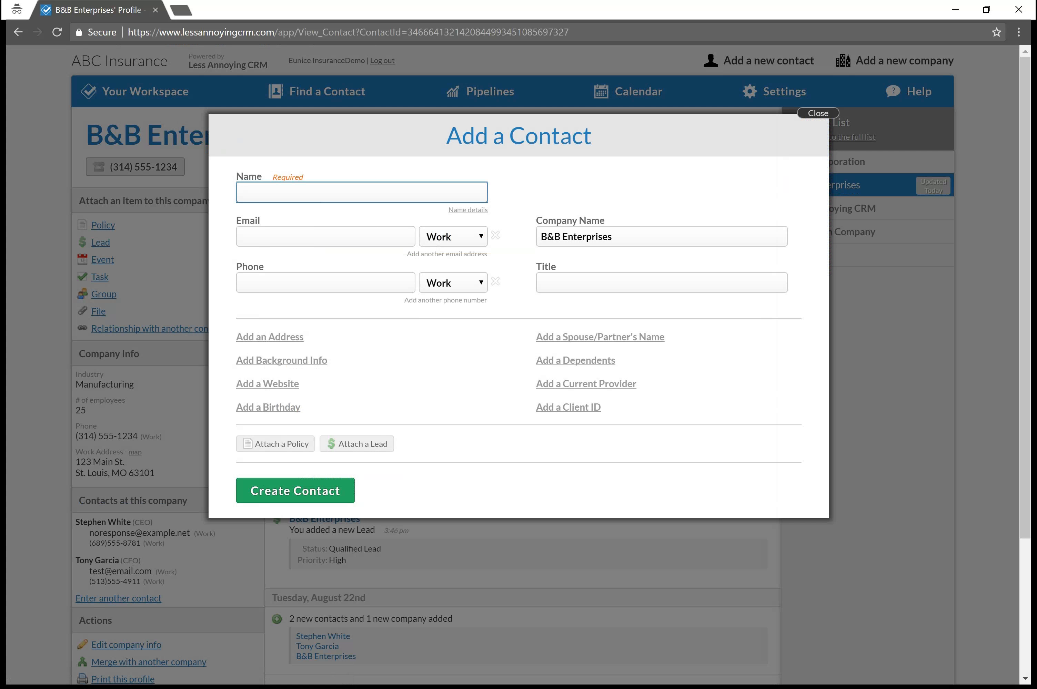
{"action": "left_click_drag", "start_coordinate": [613, 237], "coordinate": [538, 245]}
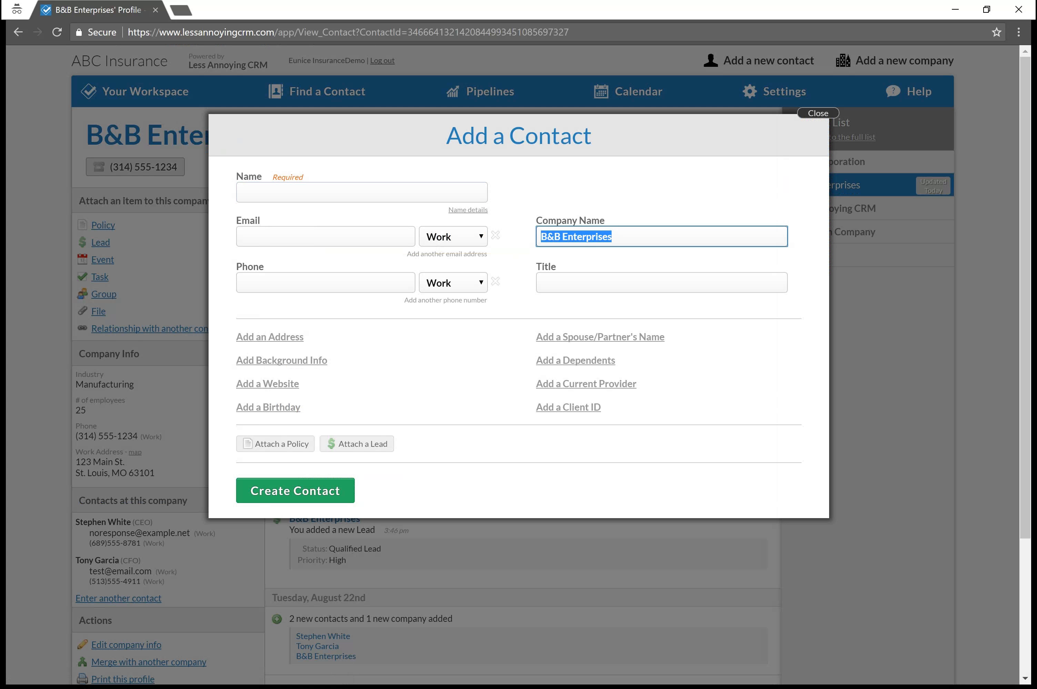
{"action": "left_click", "coordinate": [815, 114]}
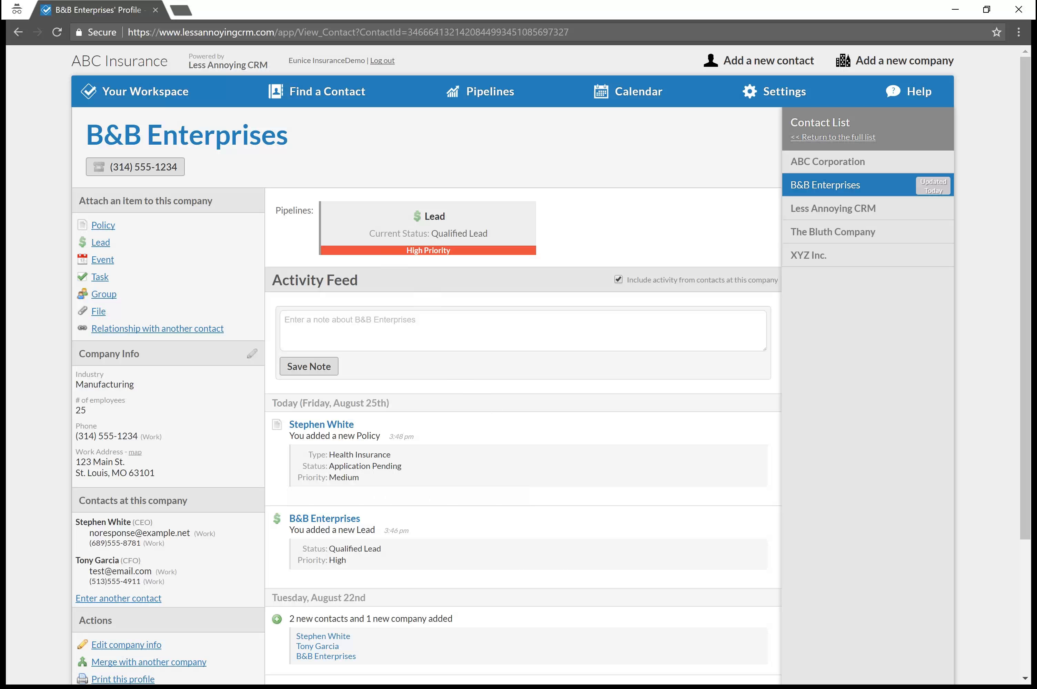
Check the file attachment option on the B&B Enterprises record and on its CEO's profile.
{"action": "left_click_drag", "start_coordinate": [81, 309], "coordinate": [132, 314]}
{"action": "left_click", "coordinate": [122, 530]}
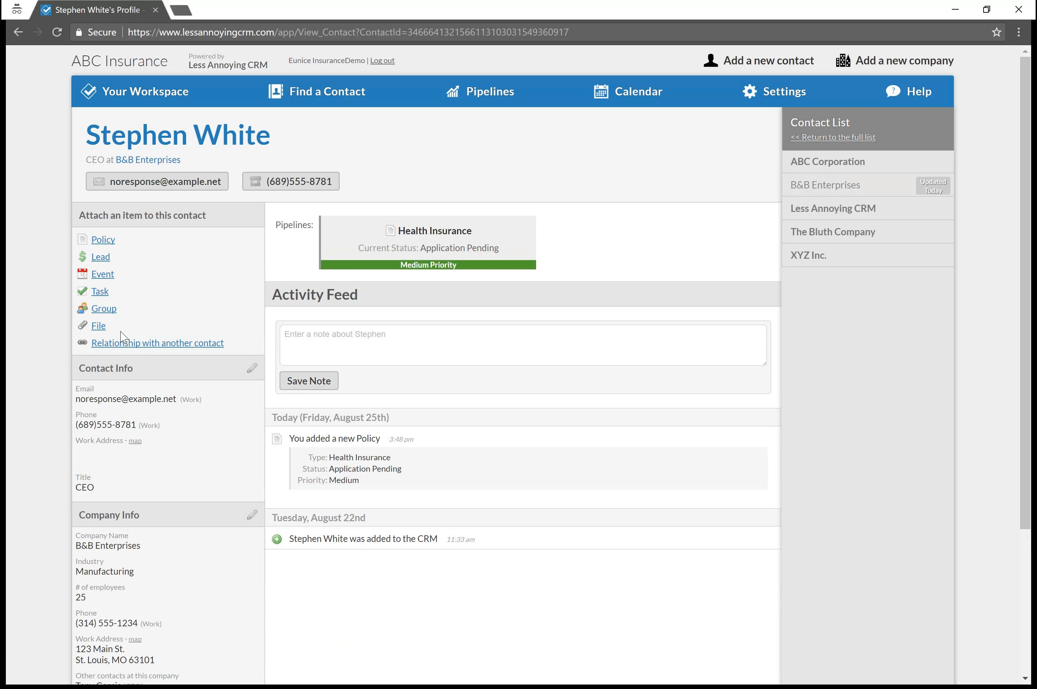
{"action": "left_click_drag", "start_coordinate": [117, 334], "coordinate": [90, 330]}
Open the Health Insurance policy on the profile of B&B Enterprises' CEO and add a follow-up task to it.
{"action": "left_click", "coordinate": [328, 98]}
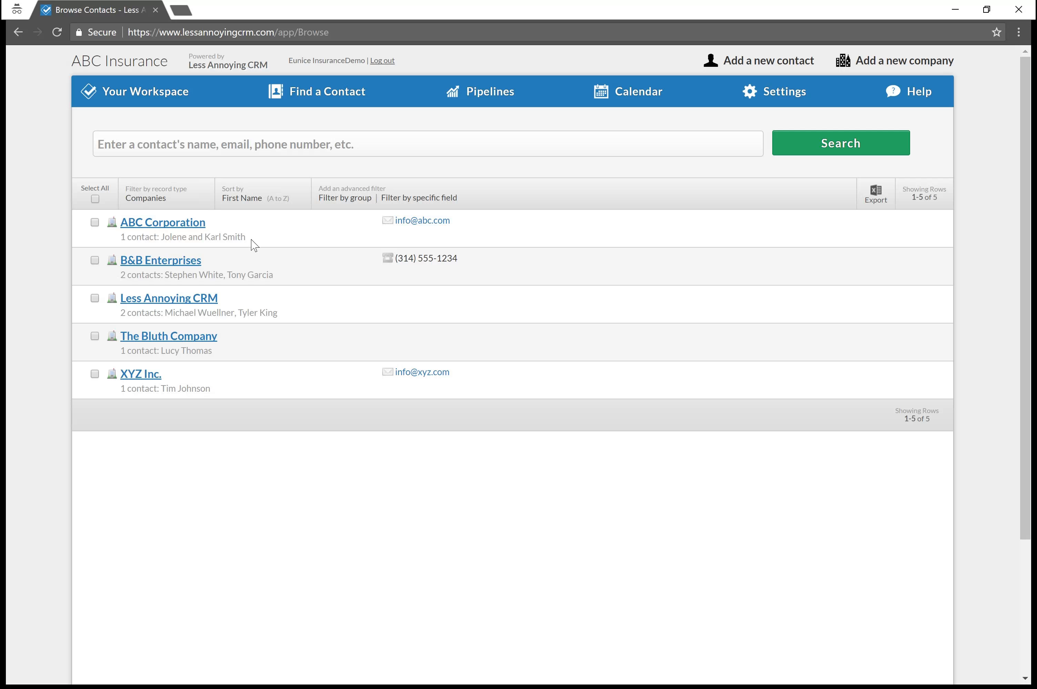
{"action": "left_click", "coordinate": [186, 260]}
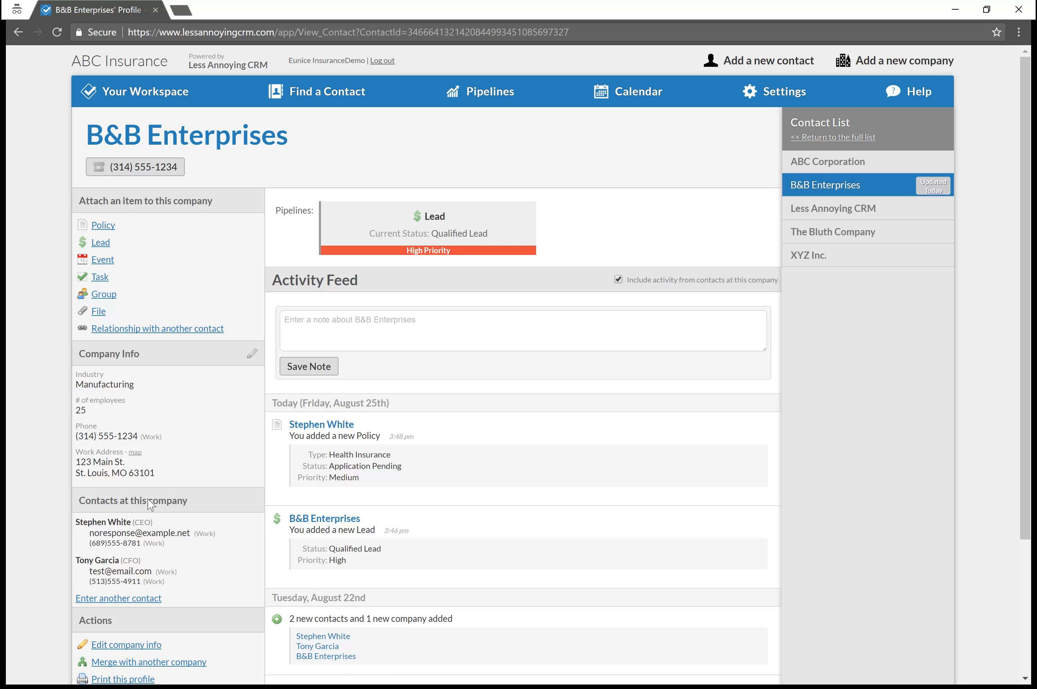
{"action": "left_click", "coordinate": [118, 522]}
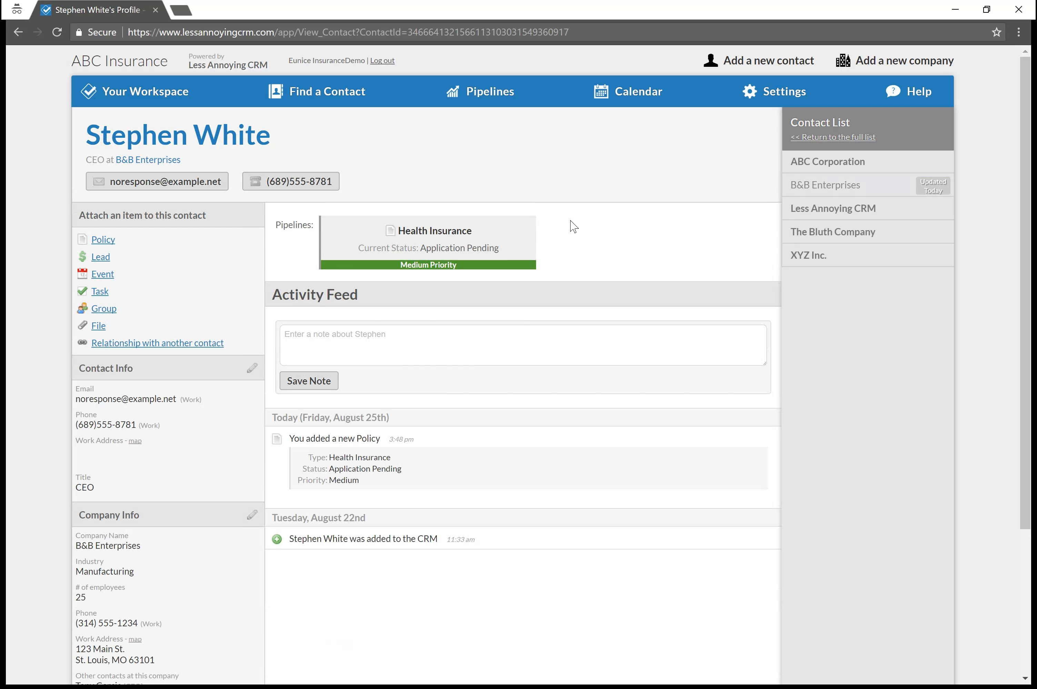
{"action": "left_click", "coordinate": [503, 255]}
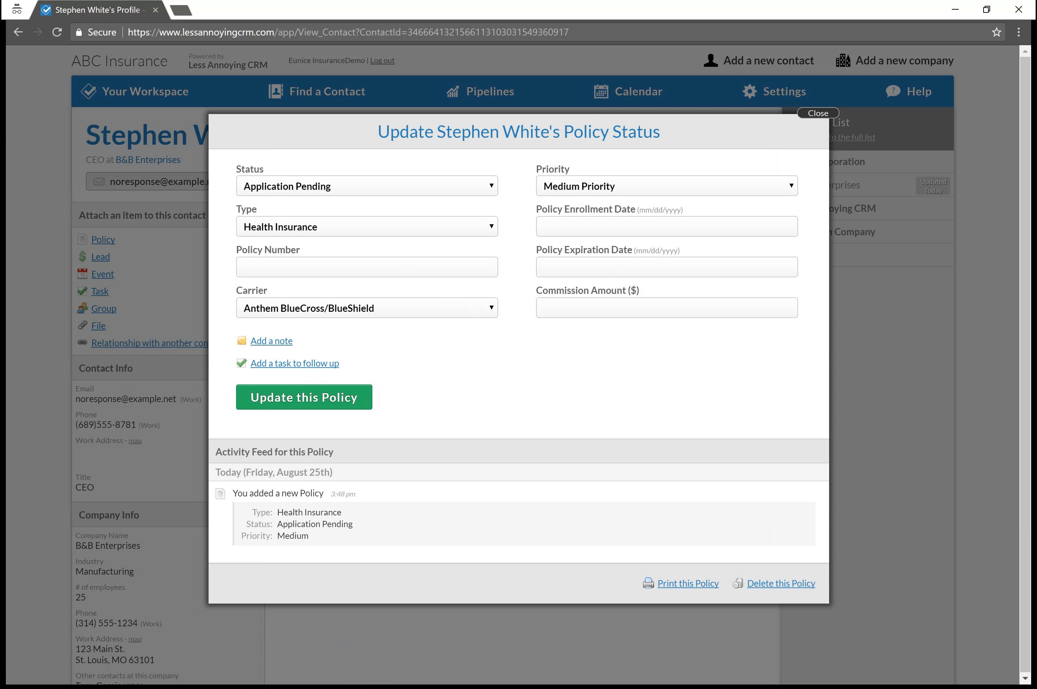
{"action": "left_click_drag", "start_coordinate": [362, 376], "coordinate": [256, 363]}
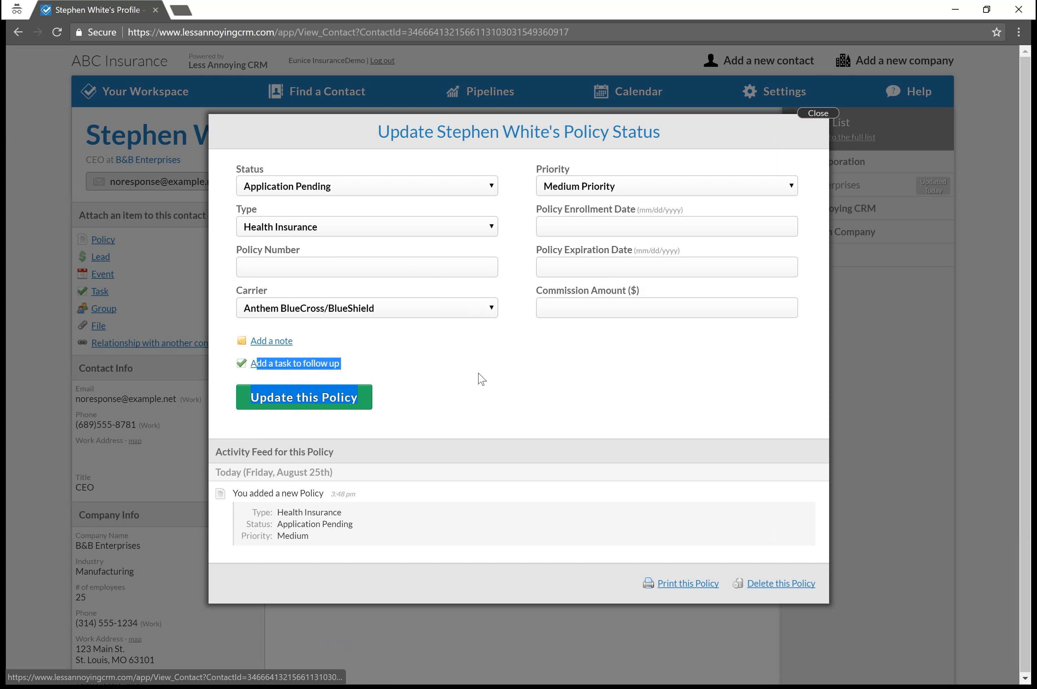
{"action": "left_click", "coordinate": [329, 364]}
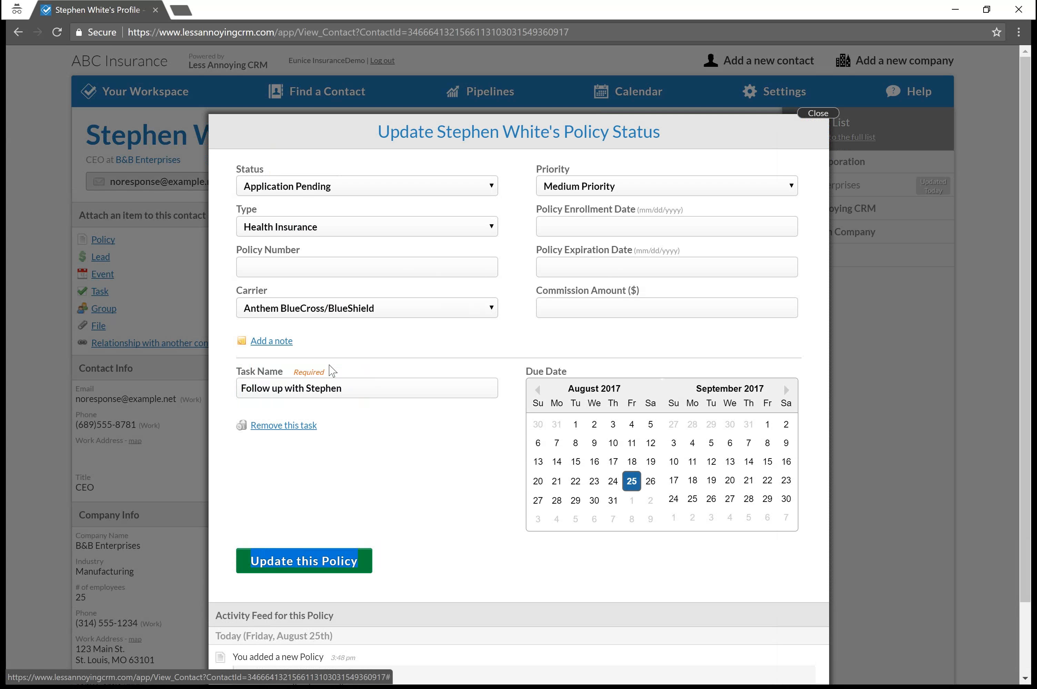
Set the status of the Health Insurance policy to Application Completed.
{"action": "left_click", "coordinate": [464, 192]}
{"action": "left_click", "coordinate": [414, 261]}
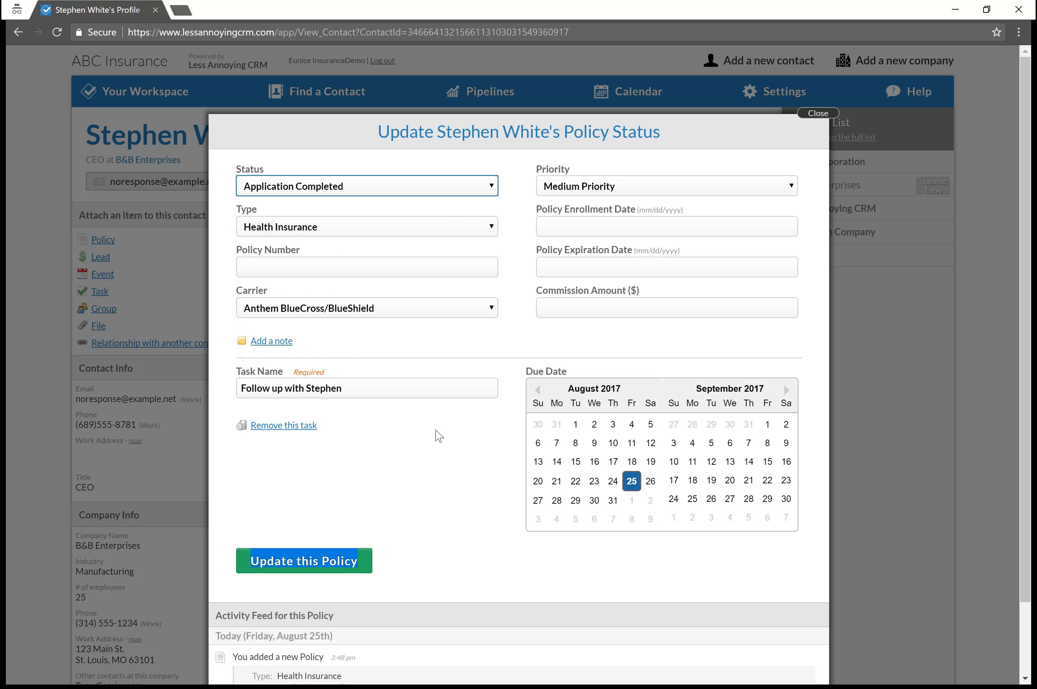
{"action": "left_click", "coordinate": [482, 185]}
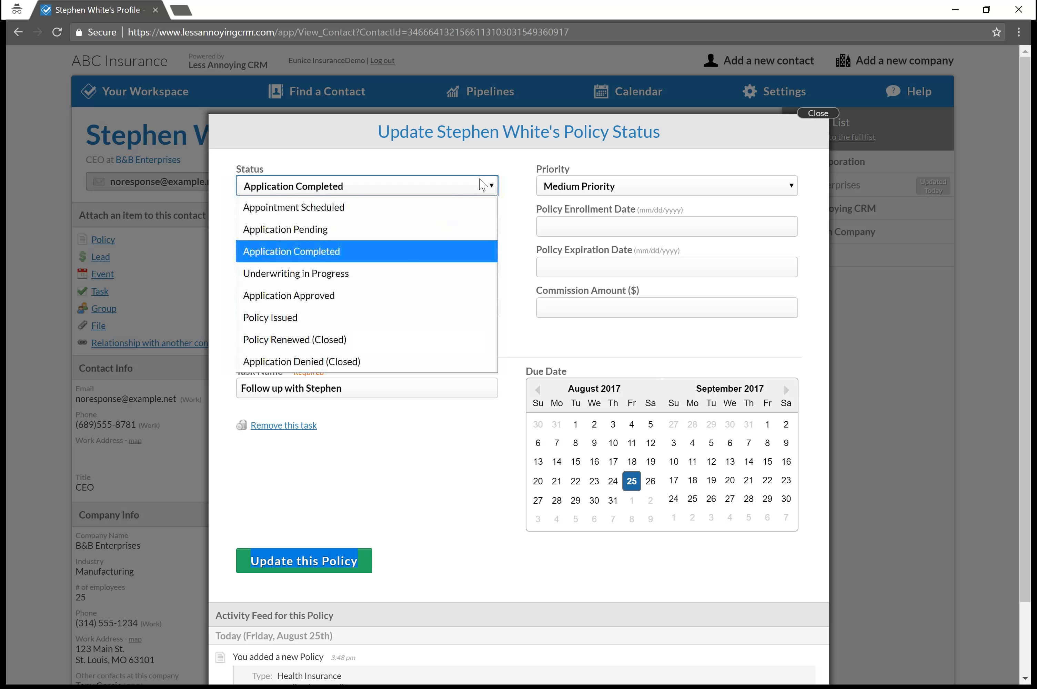
{"action": "left_click", "coordinate": [459, 263]}
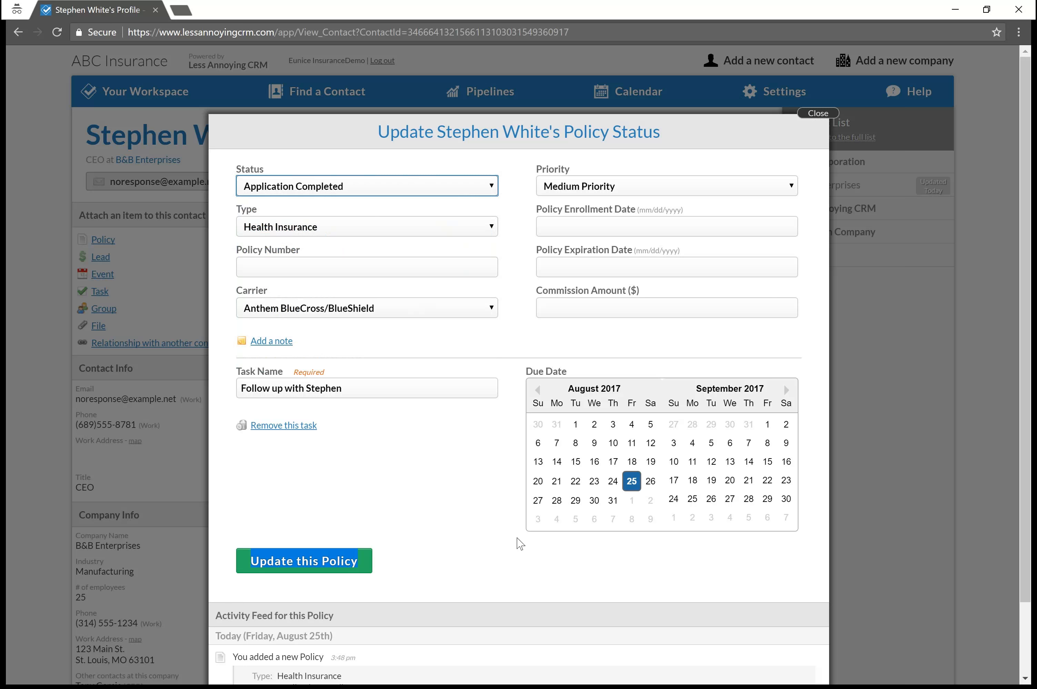
Set the follow-up task's due date to August 29, 2017, name it "Start underwriting process", and update the policy.
{"action": "left_click", "coordinate": [575, 502]}
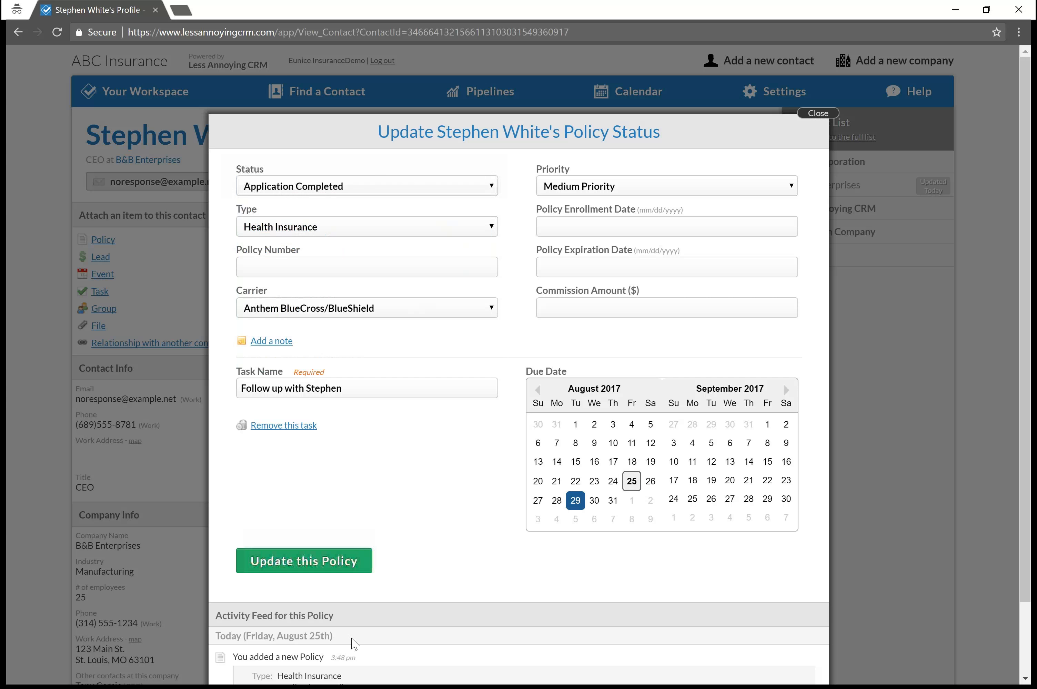
{"action": "type", "text": "Start Und"}
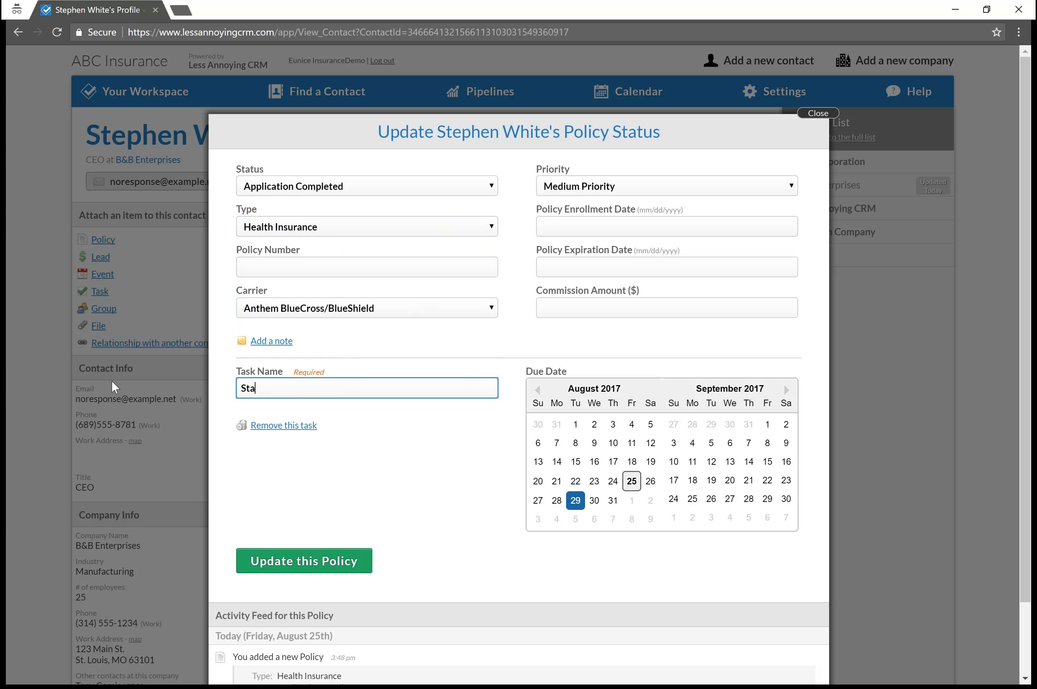
{"action": "key", "text": "BackSpace"}
{"action": "key", "text": "BackSpace"}
{"action": "type", "text": "und"}
{"action": "key", "text": "BackSpace"}
{"action": "key", "text": "BackSpace"}
{"action": "key", "text": "BackSpace"}
{"action": "key", "text": "BackSpace"}
{"action": "type", "text": "underwriting process"}
{"action": "left_click", "coordinate": [331, 560]}
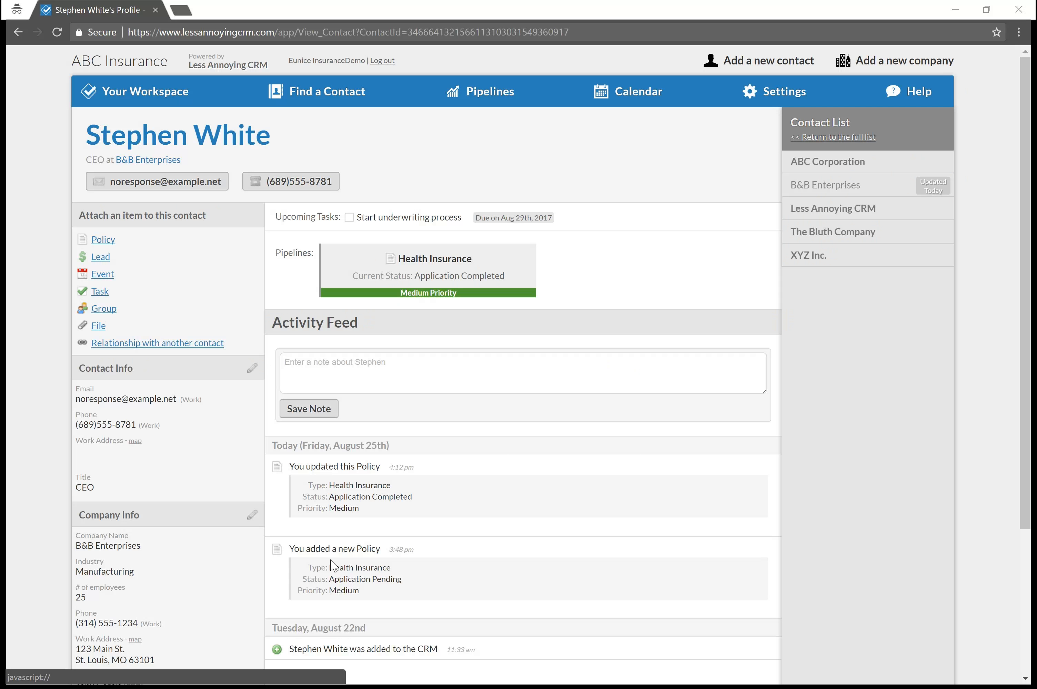
{"action": "key", "text": "alt+Tab"}
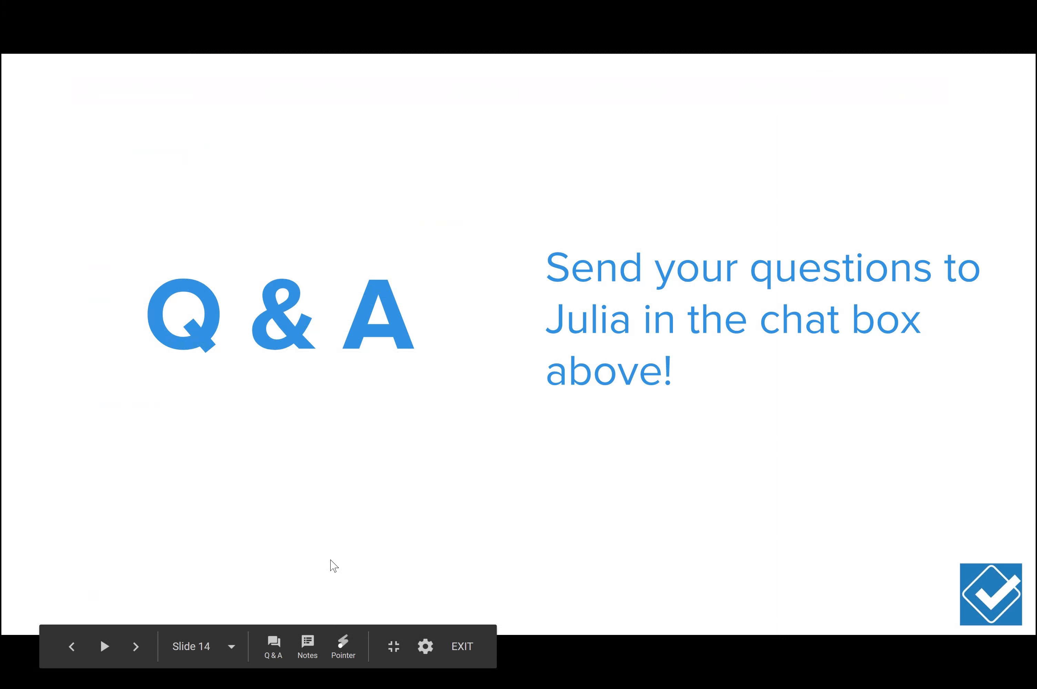
{"action": "left_click", "coordinate": [427, 575]}
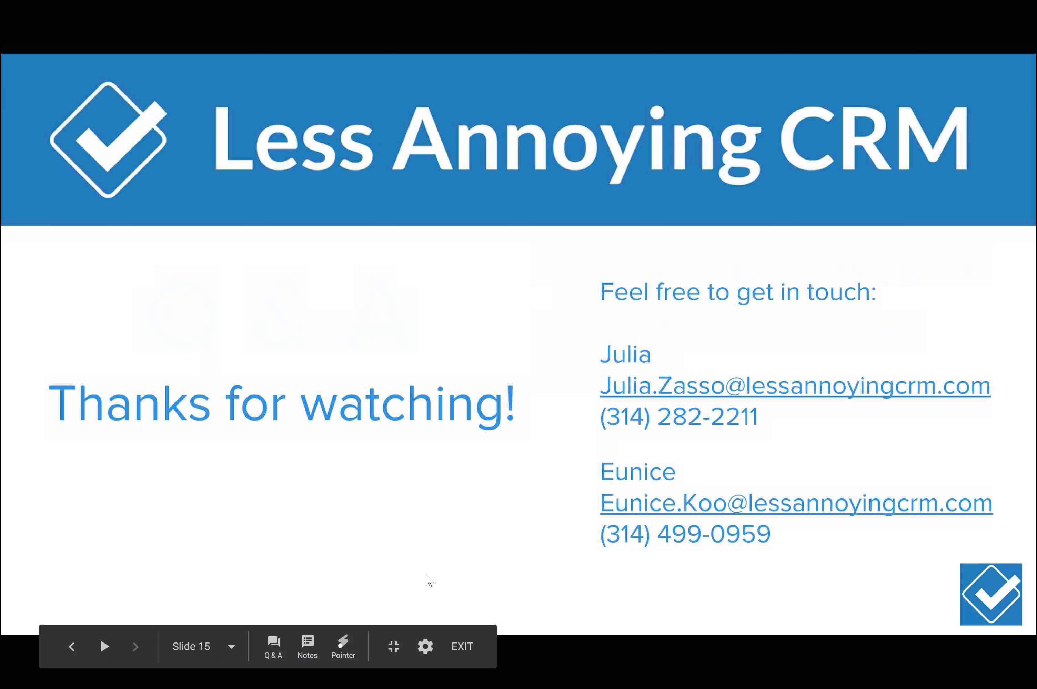